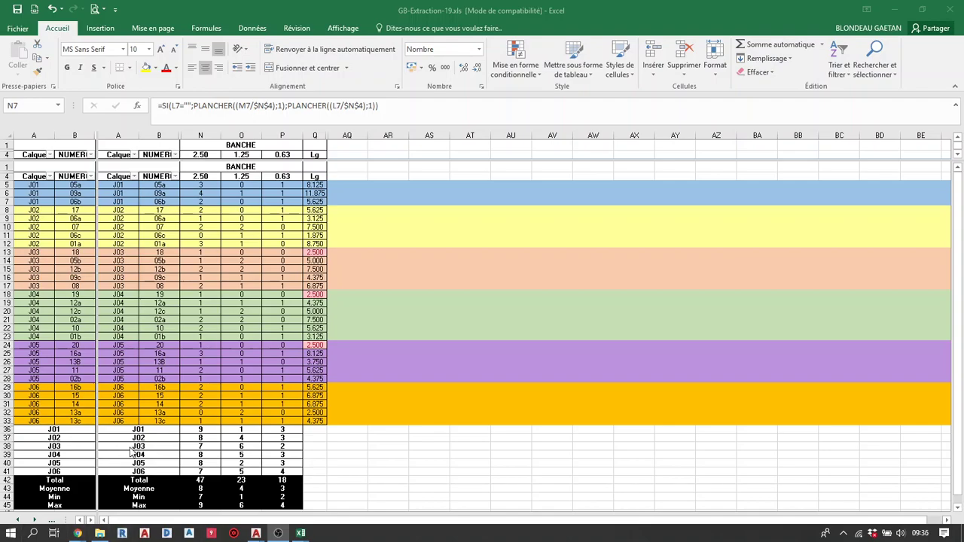
# - Review the J01 totals and the average, minimum and maximum formulas for the 2.50 and 1.25 columns
pyautogui.click(203, 431)
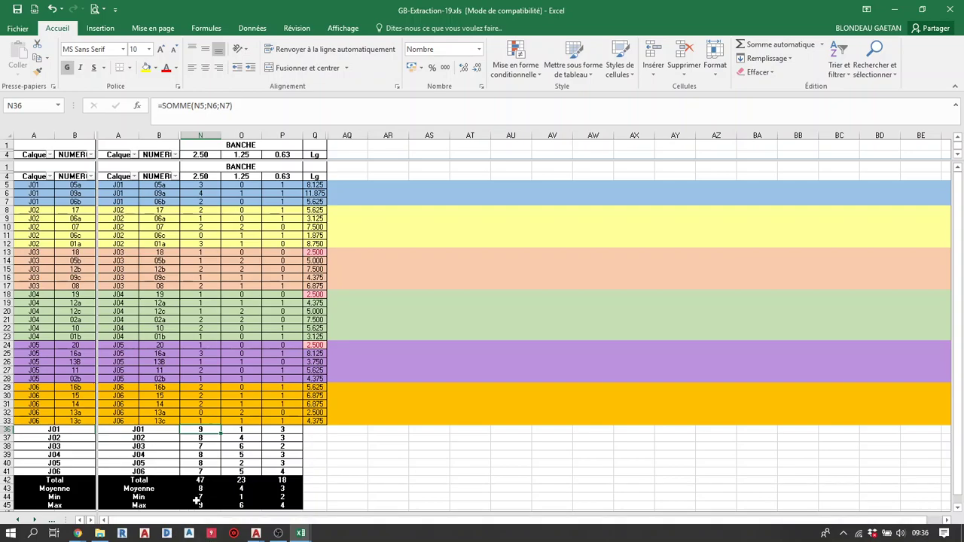
pyautogui.click(200, 489)
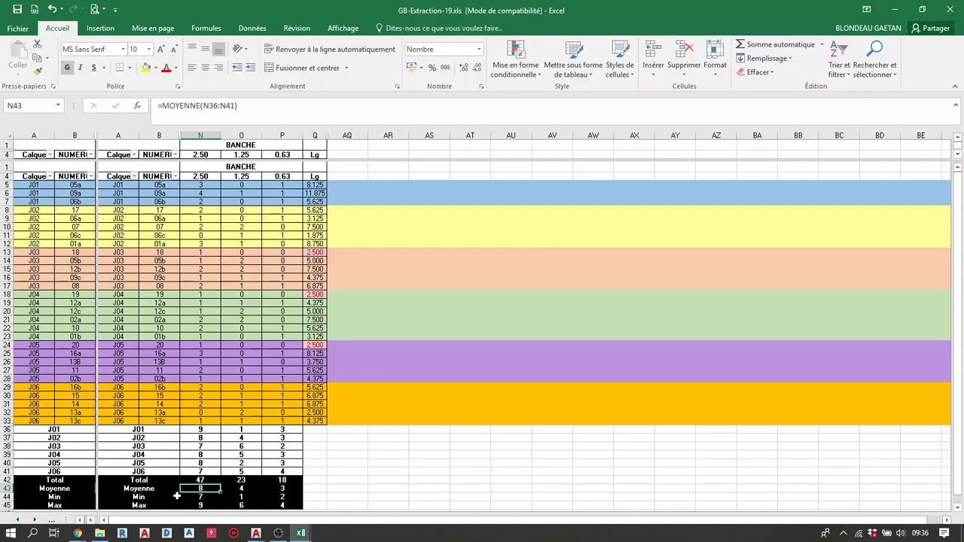
pyautogui.click(199, 498)
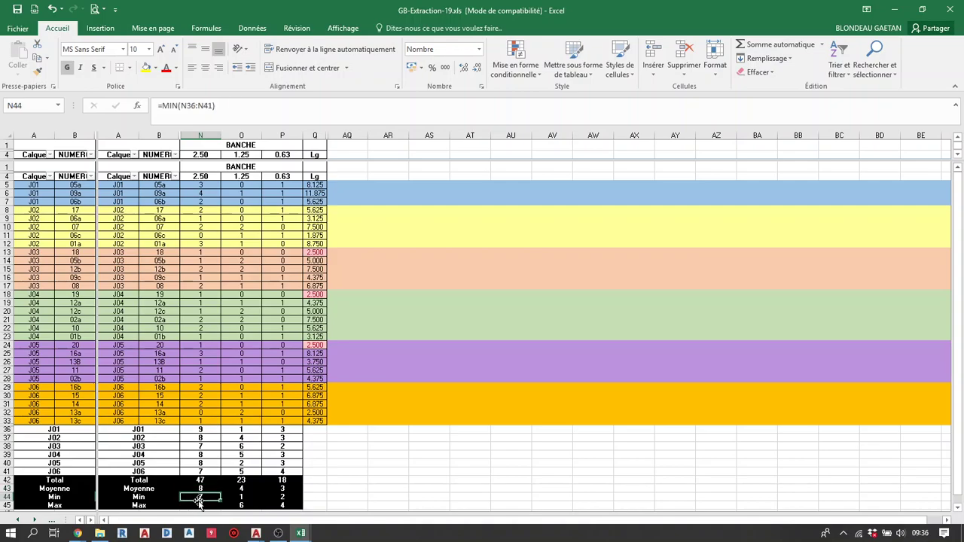
pyautogui.click(199, 505)
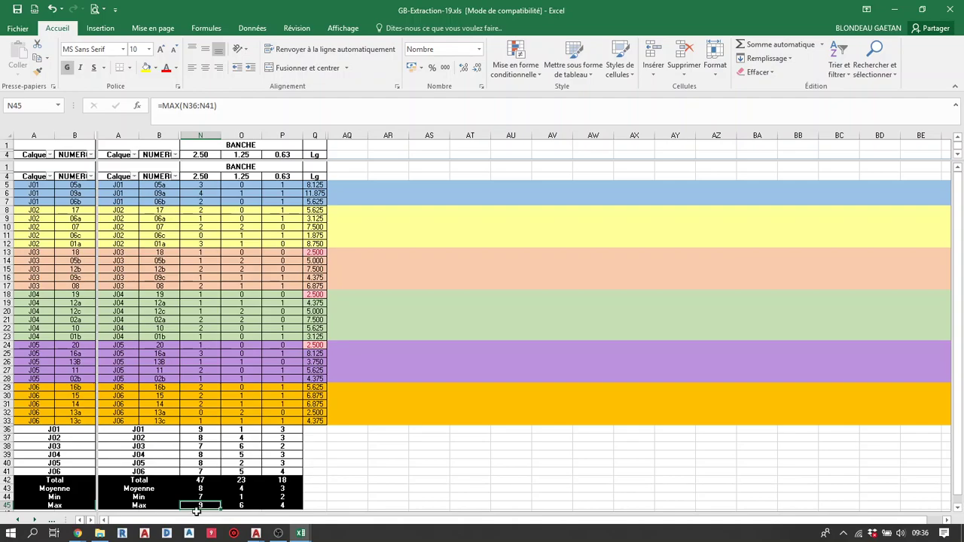
pyautogui.click(200, 498)
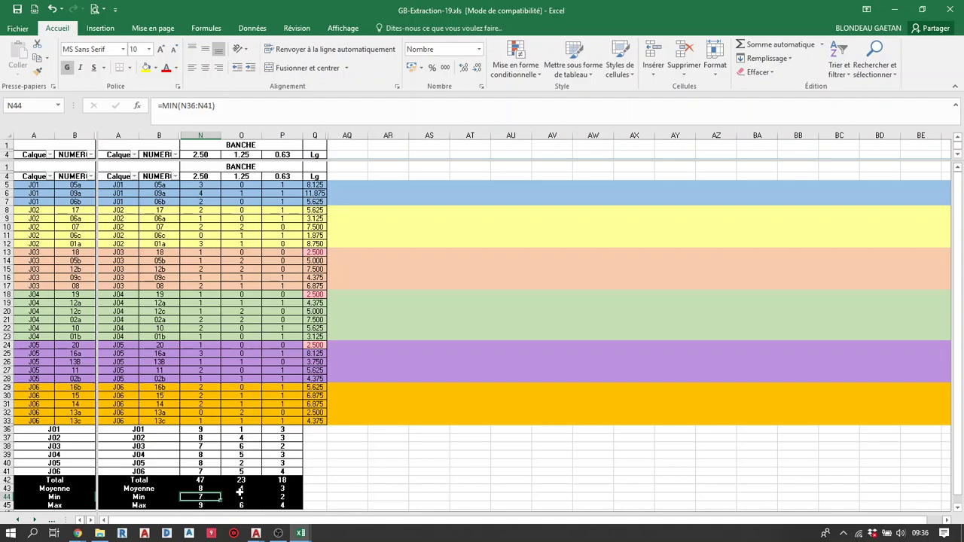
pyautogui.click(239, 489)
pyautogui.click(241, 497)
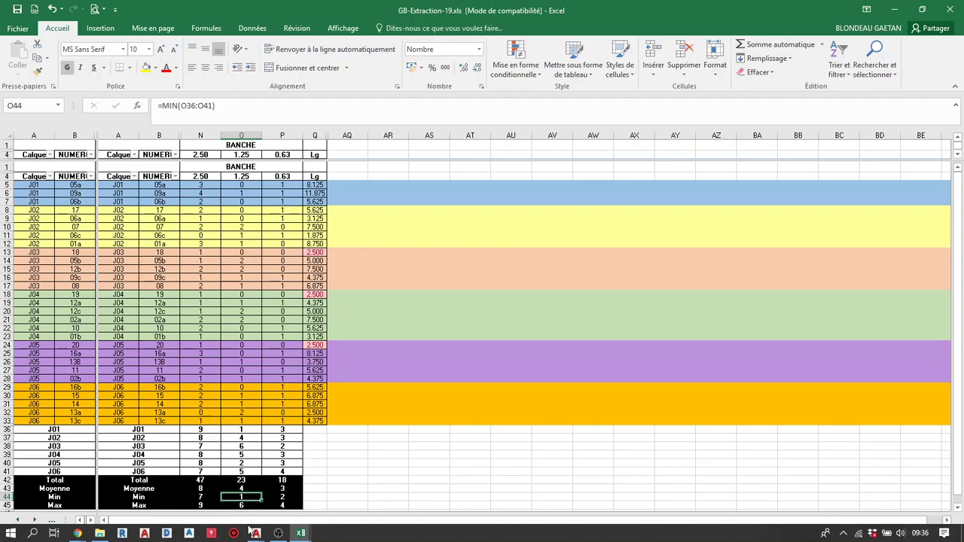
pyautogui.click(201, 505)
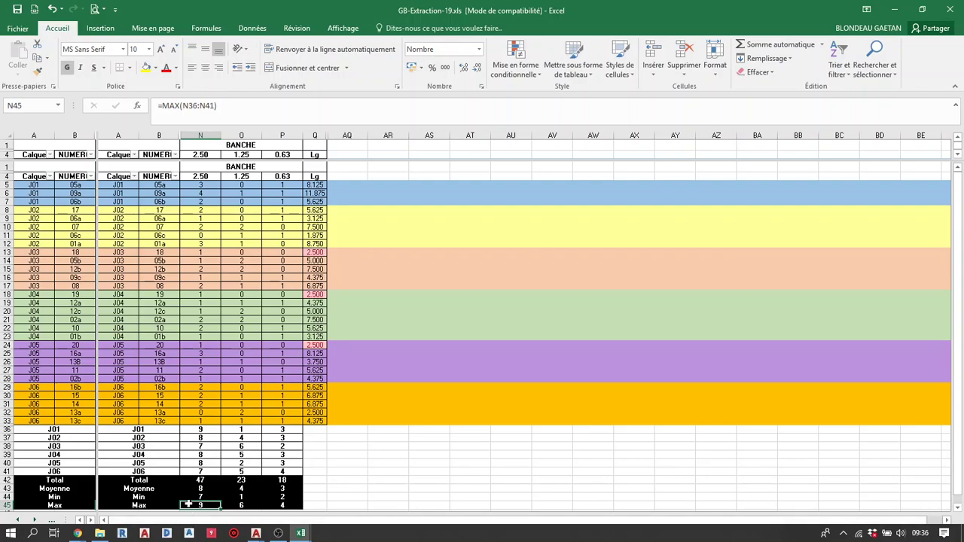
pyautogui.click(200, 431)
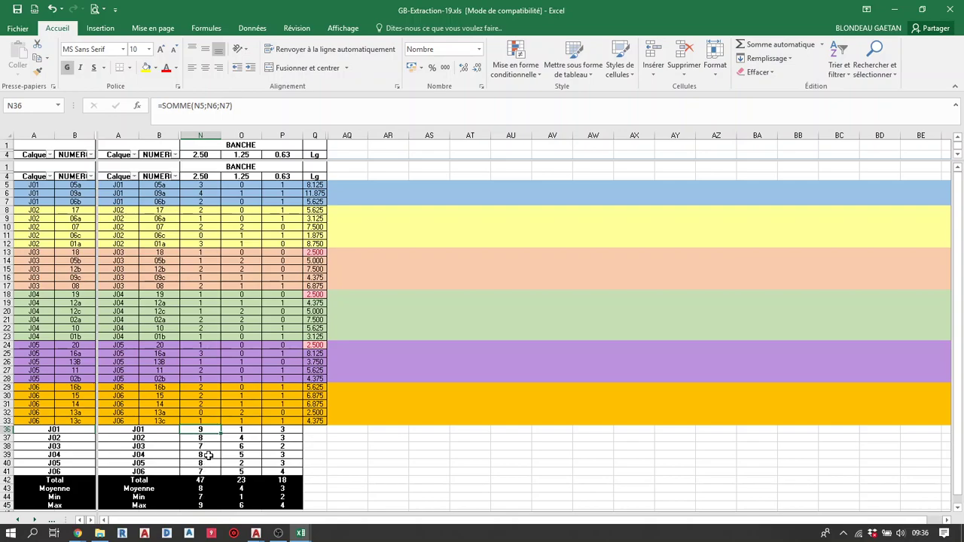
pyautogui.click(243, 431)
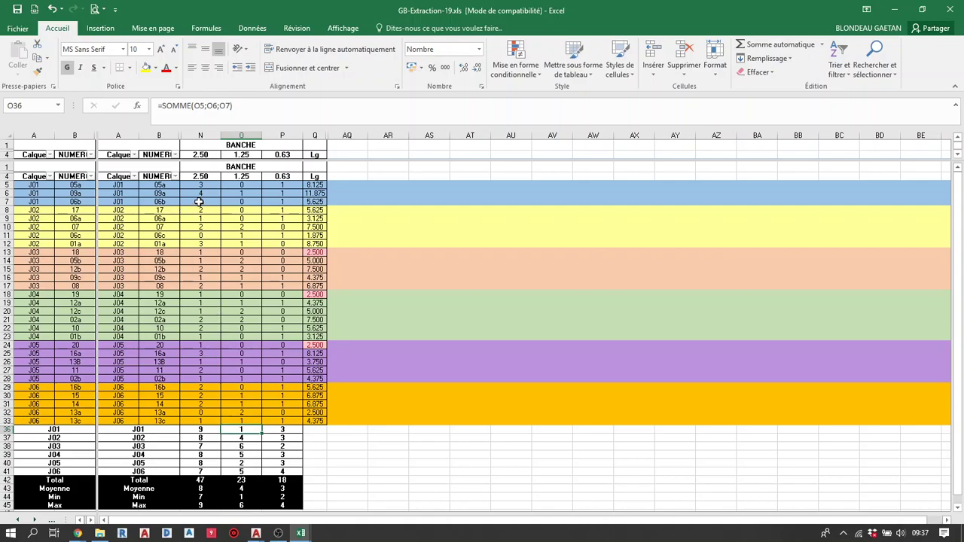
# - Override N7 with a fixed 1 in red font, then check the recalculated O7 and O9
pyautogui.click(200, 202)
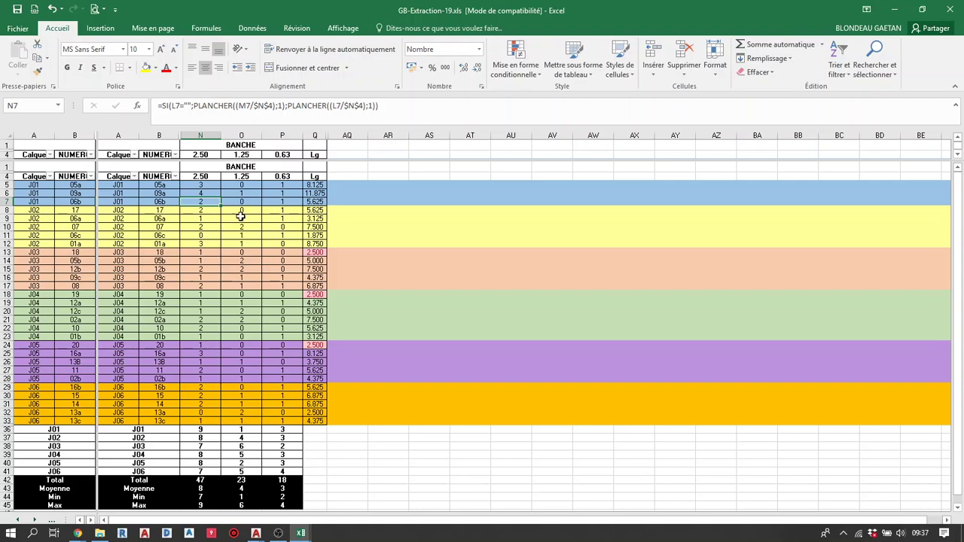
pyautogui.click(171, 70)
pyautogui.write('1')
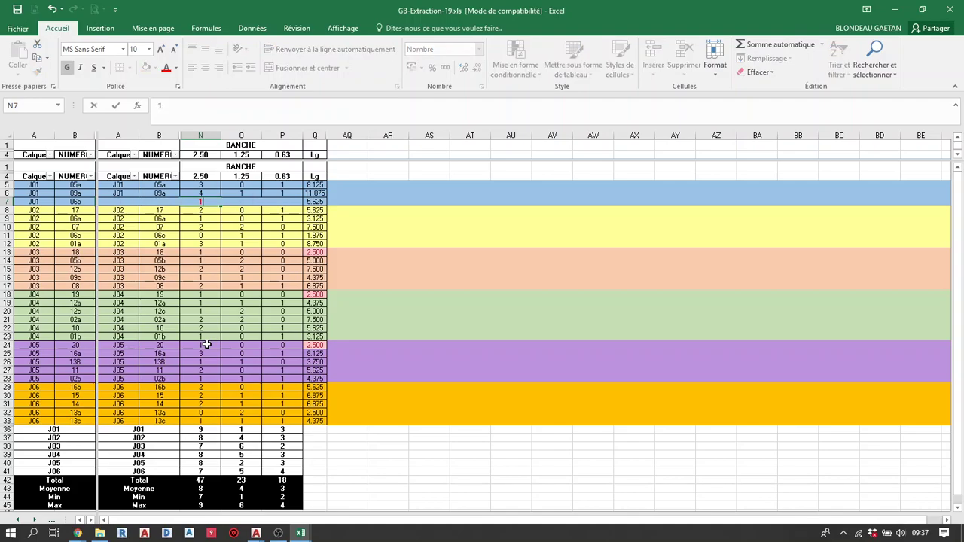
pyautogui.press('Return')
pyautogui.click(241, 202)
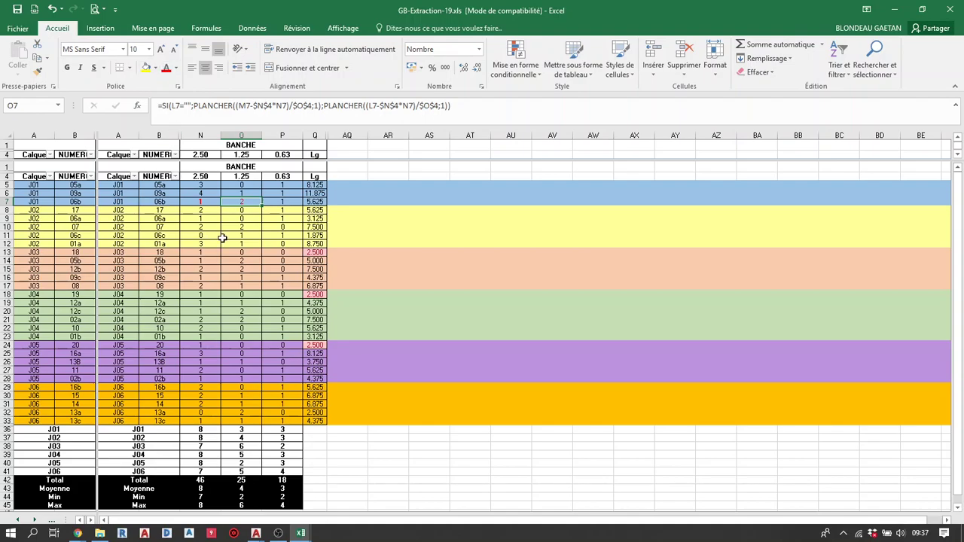
pyautogui.click(246, 217)
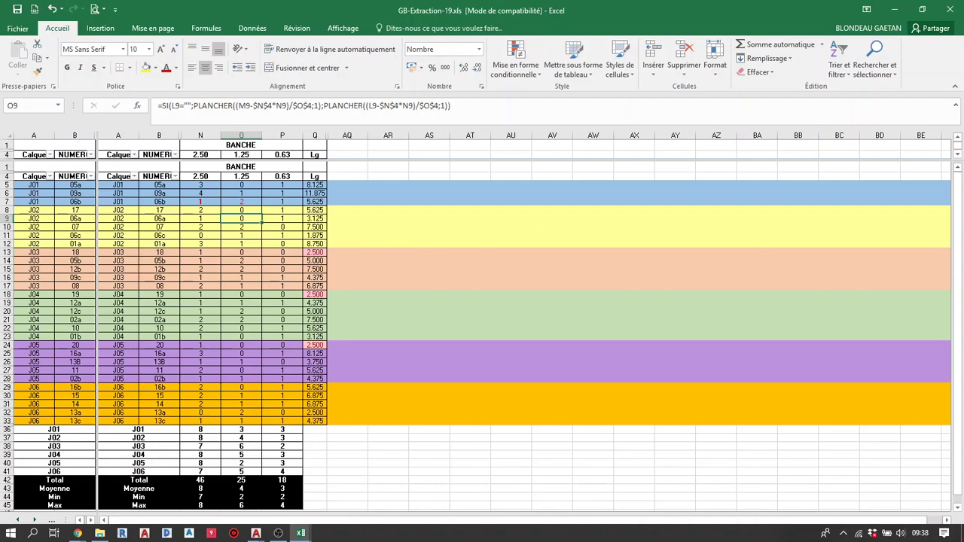
# - Check the J02 and J03 total formulas in O37 and O38
pyautogui.press('Down')
pyautogui.press('Down')
pyautogui.press('Down')
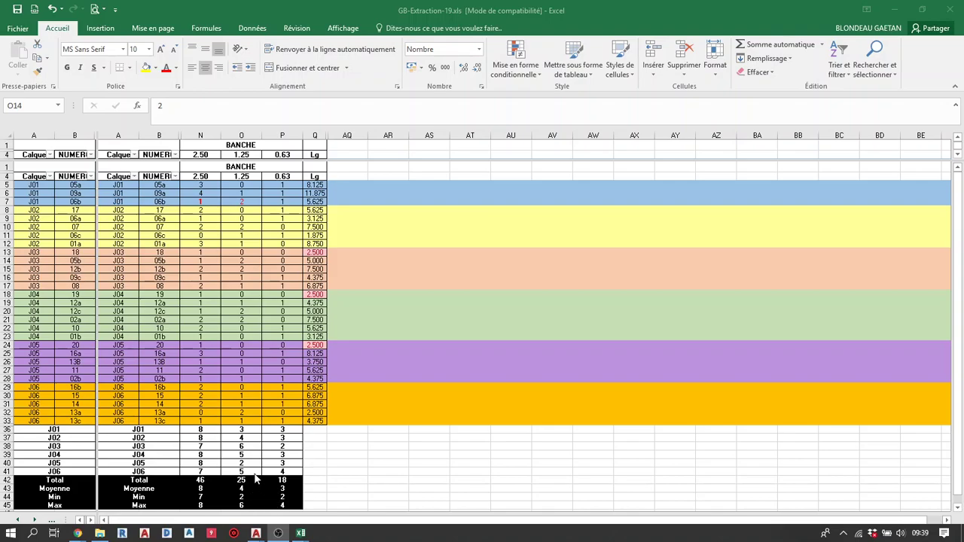
pyautogui.click(242, 260)
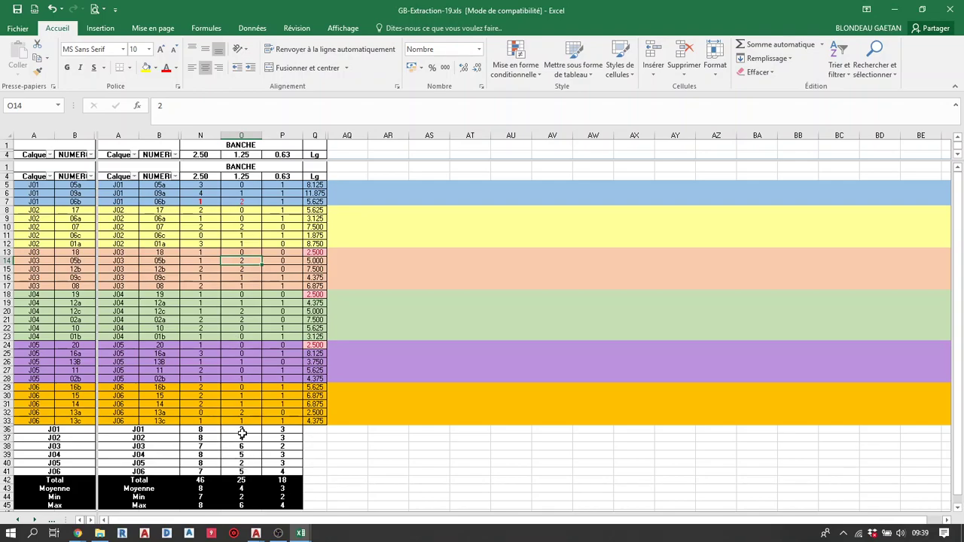
pyautogui.click(244, 437)
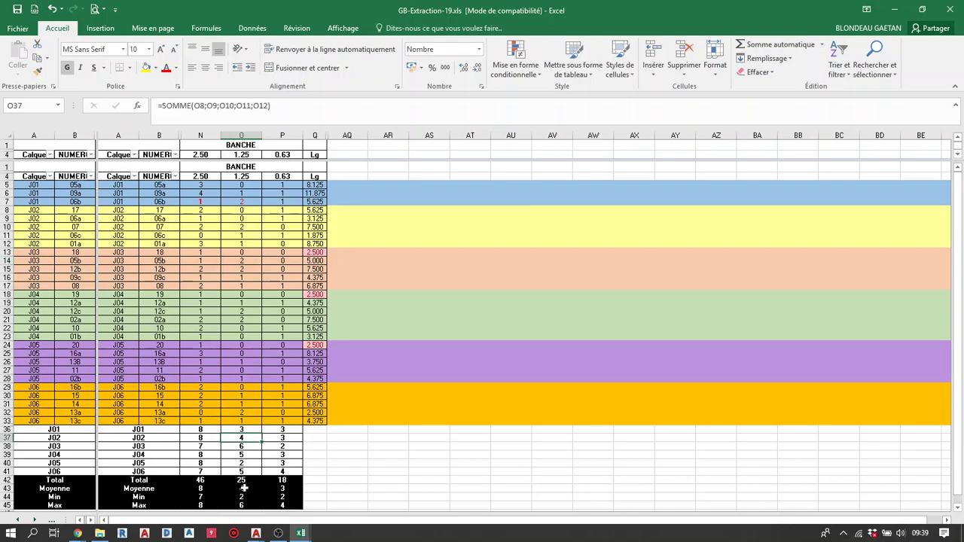
pyautogui.click(245, 448)
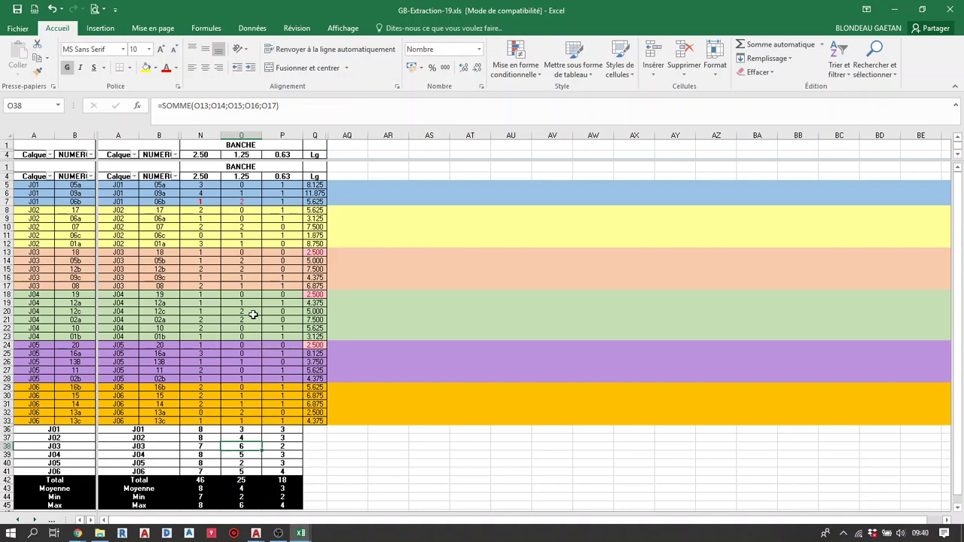
# - Enter a bold 1 in O14 and confirm that P14 recalculates to 2
pyautogui.click(242, 261)
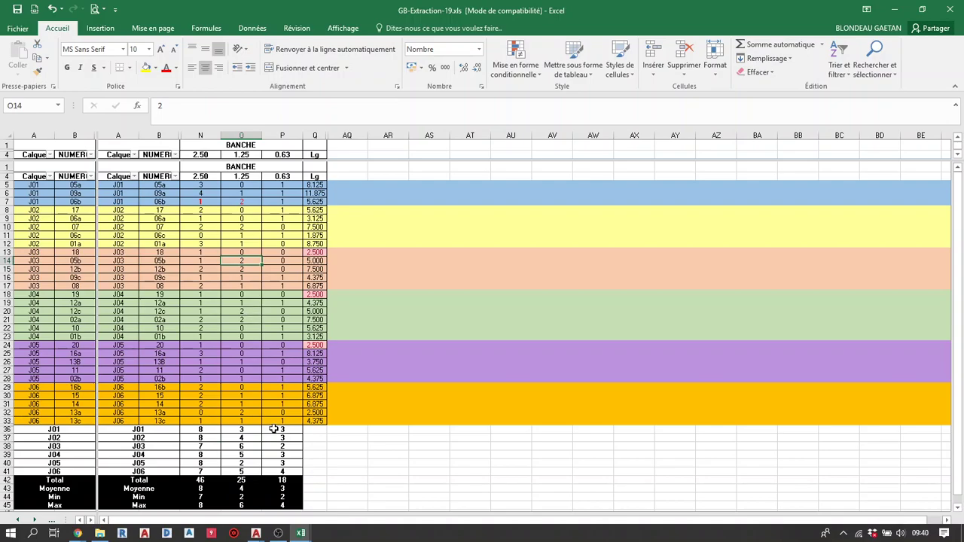
pyautogui.write('1')
pyautogui.press('Return')
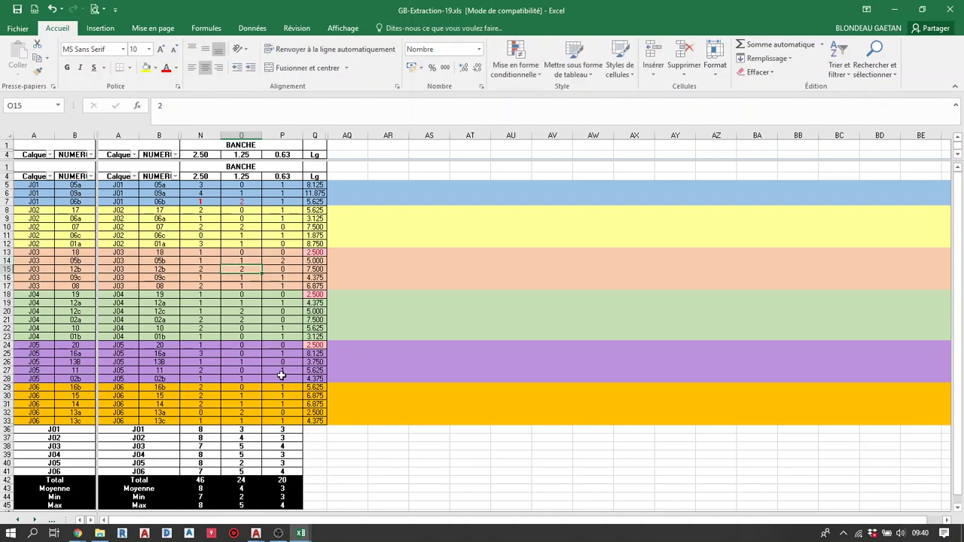
pyautogui.click(251, 258)
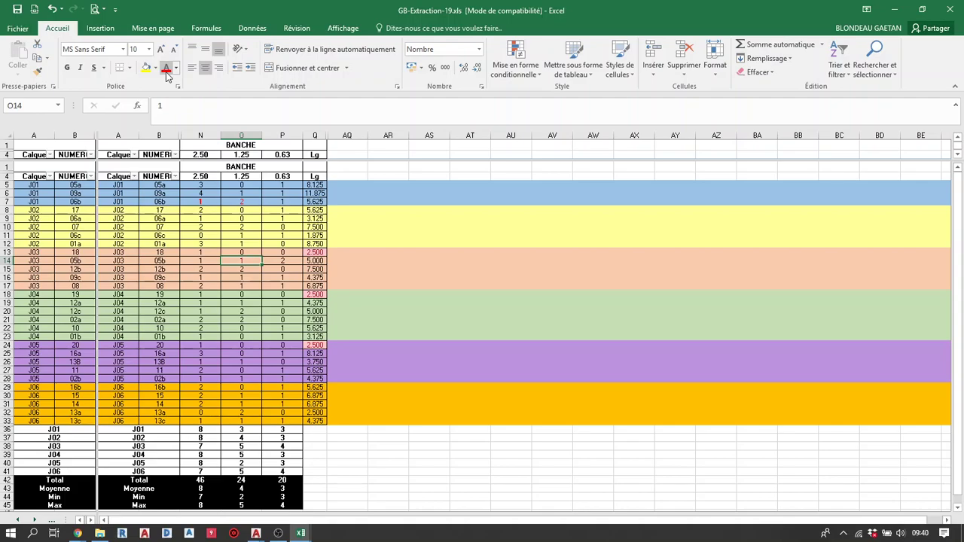
pyautogui.press('Right')
pyautogui.press('Left')
pyautogui.click(65, 68)
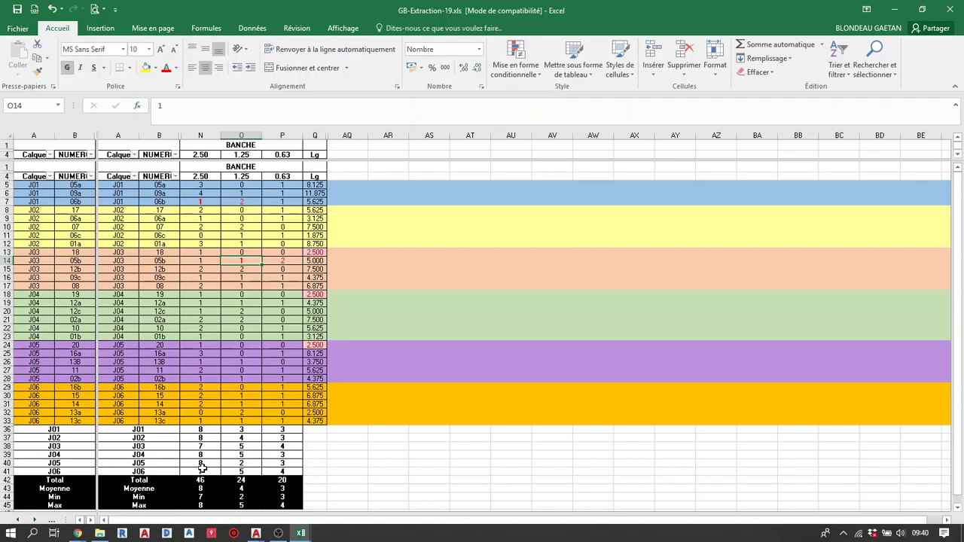
pyautogui.press('Down')
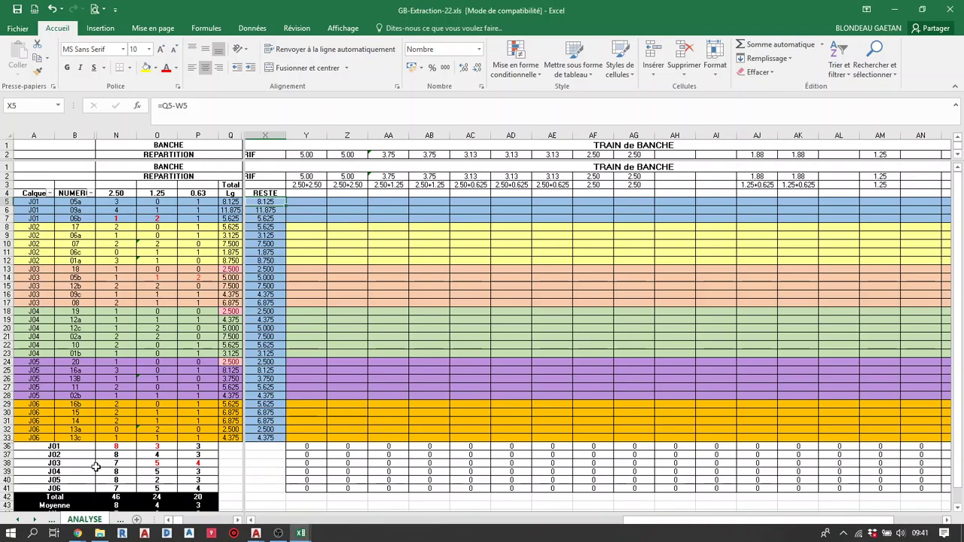
# - Check the MAX formulas in N45, O45 and P45, then select Z27 in the TRAIN de BANCHE grid
pyautogui.scroll(-1, 97, 475)
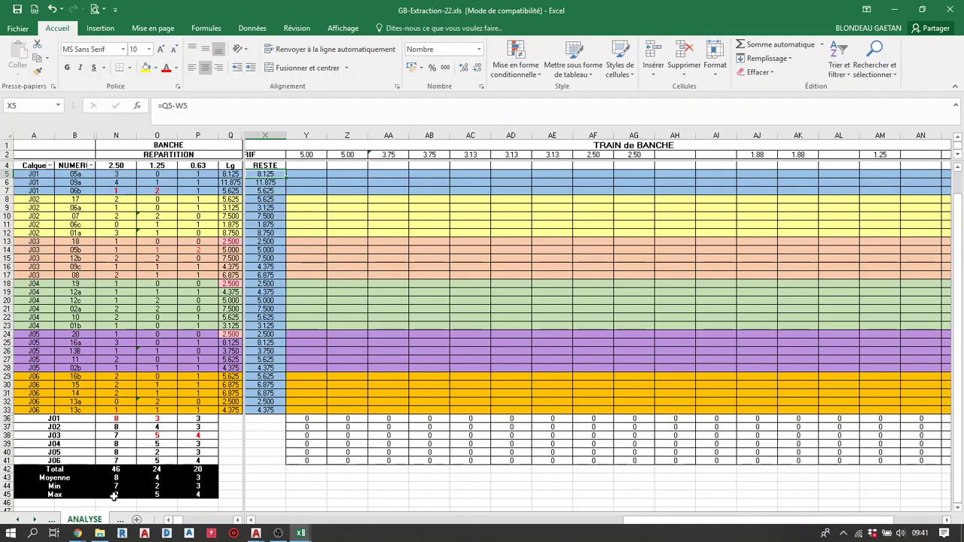
pyautogui.click(114, 496)
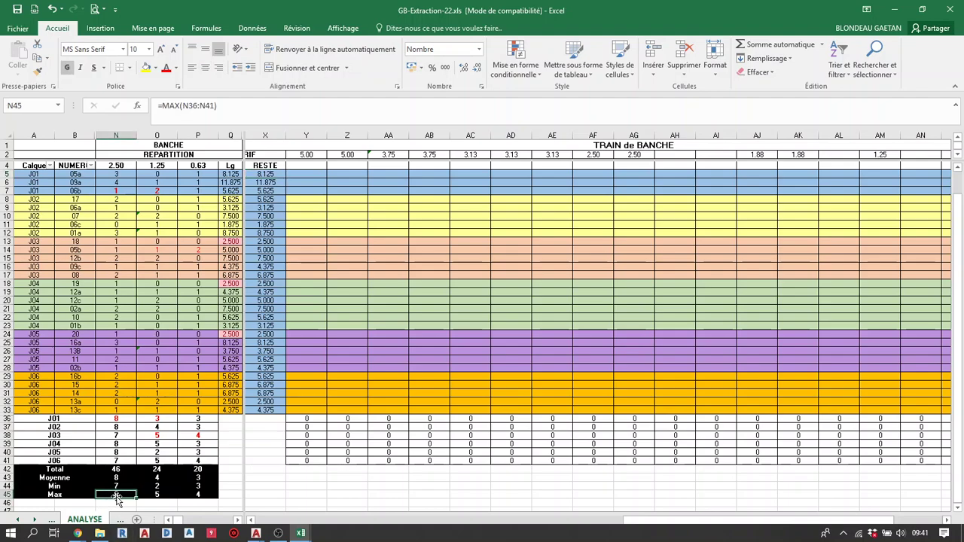
pyautogui.click(159, 496)
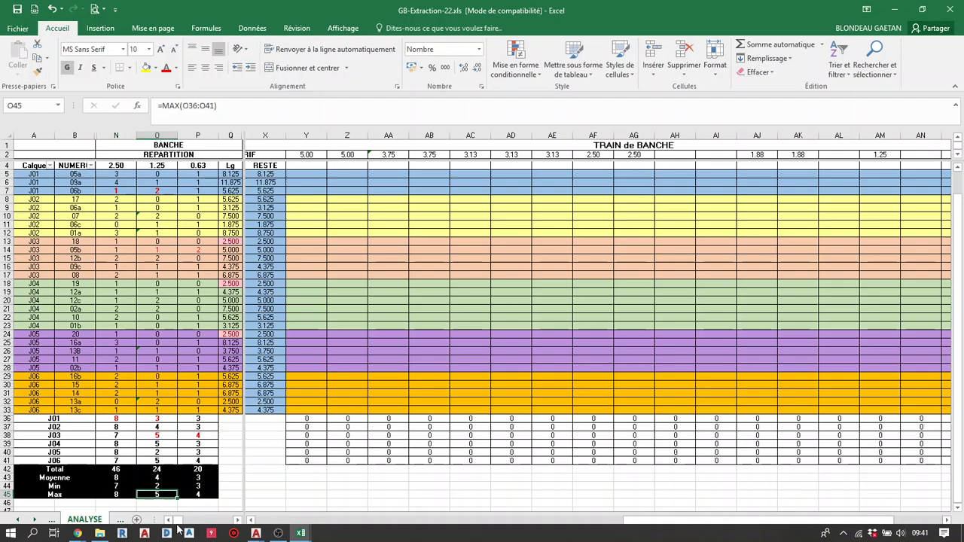
pyautogui.click(200, 495)
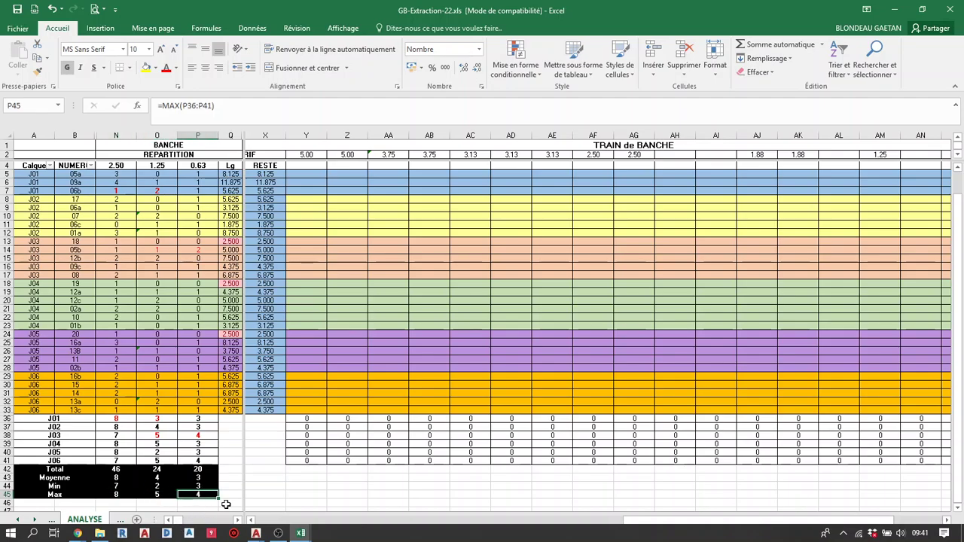
pyautogui.click(354, 359)
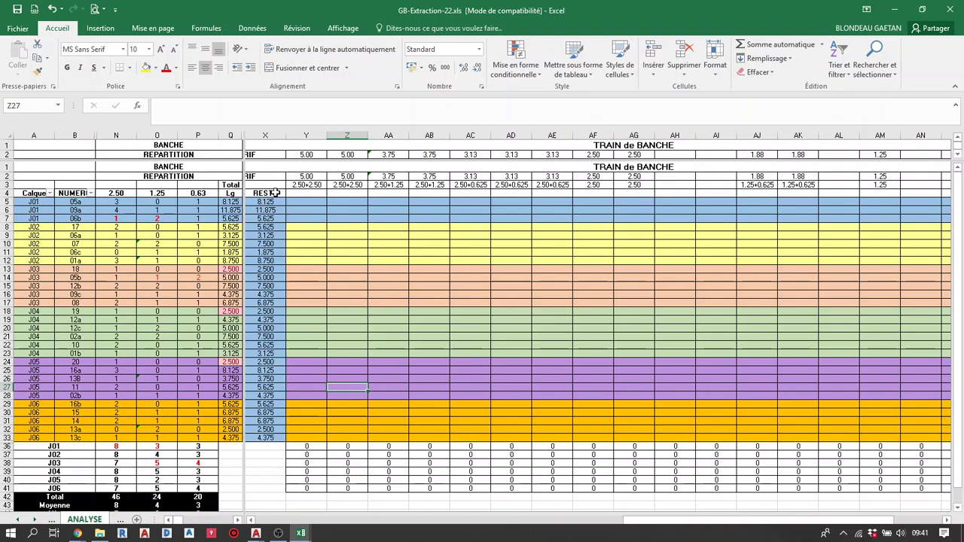
# - Inspect the Y2 length, Y3 combination label and Y4 NB.SI counting formula without changing them
pyautogui.click(308, 176)
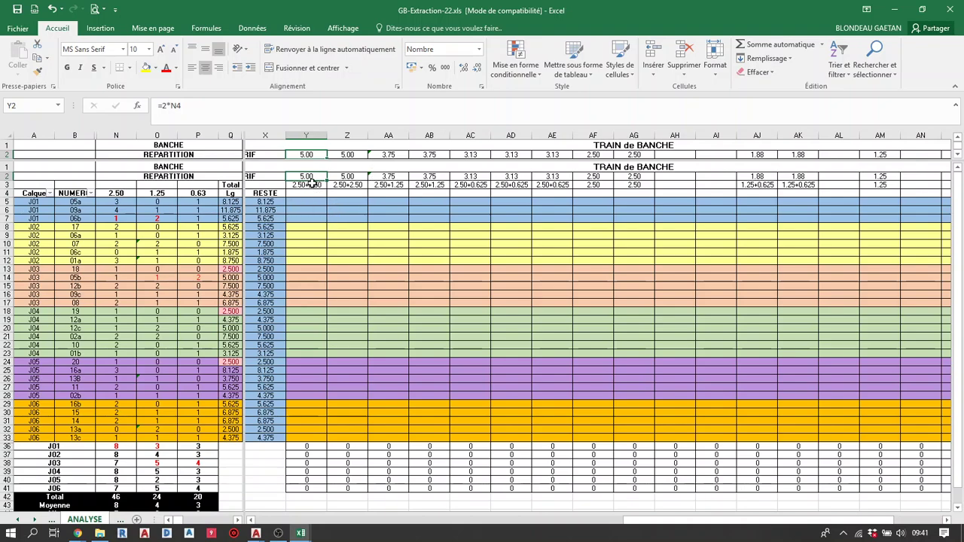
pyautogui.click(311, 185)
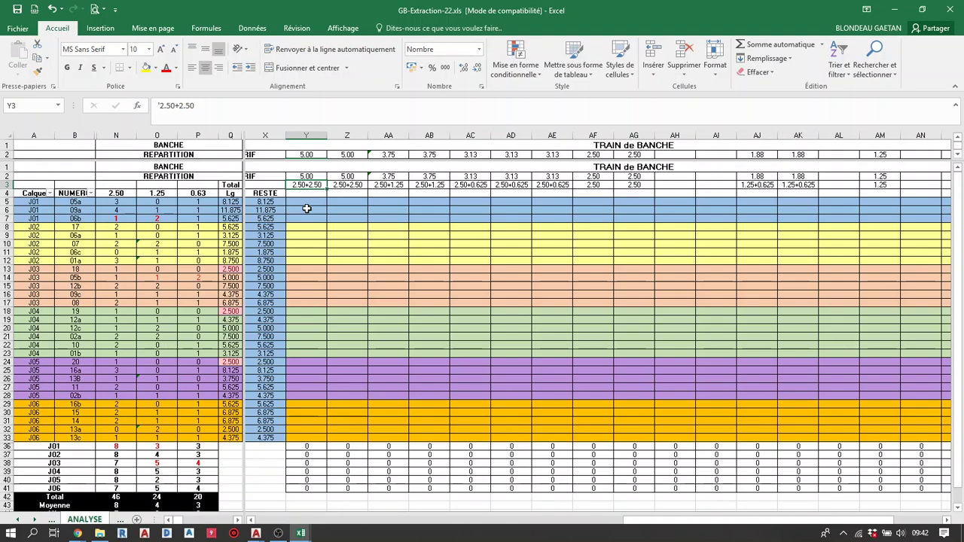
pyautogui.press('Down')
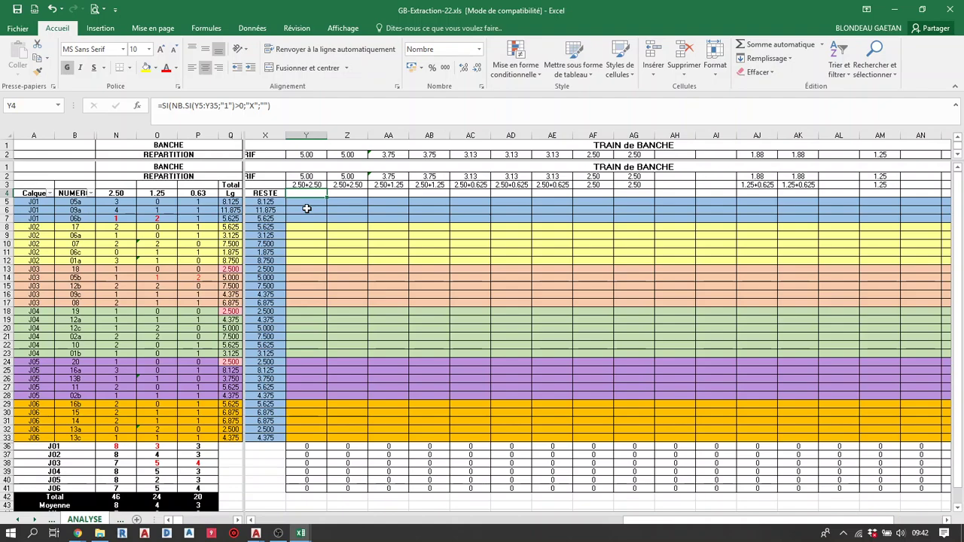
pyautogui.doubleClick(183, 107)
pyautogui.moveTo(184, 111); pyautogui.dragTo(193, 110)
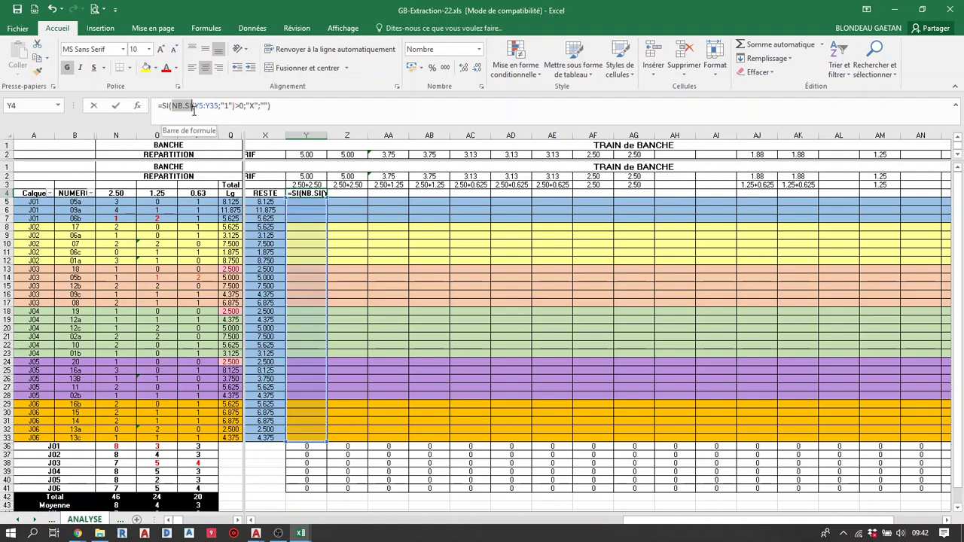
pyautogui.click(353, 210)
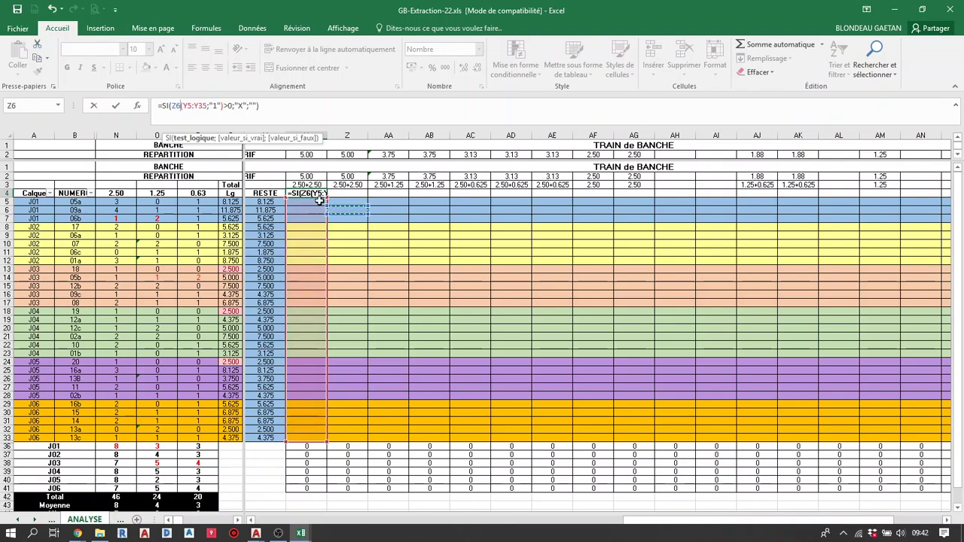
pyautogui.press('Escape')
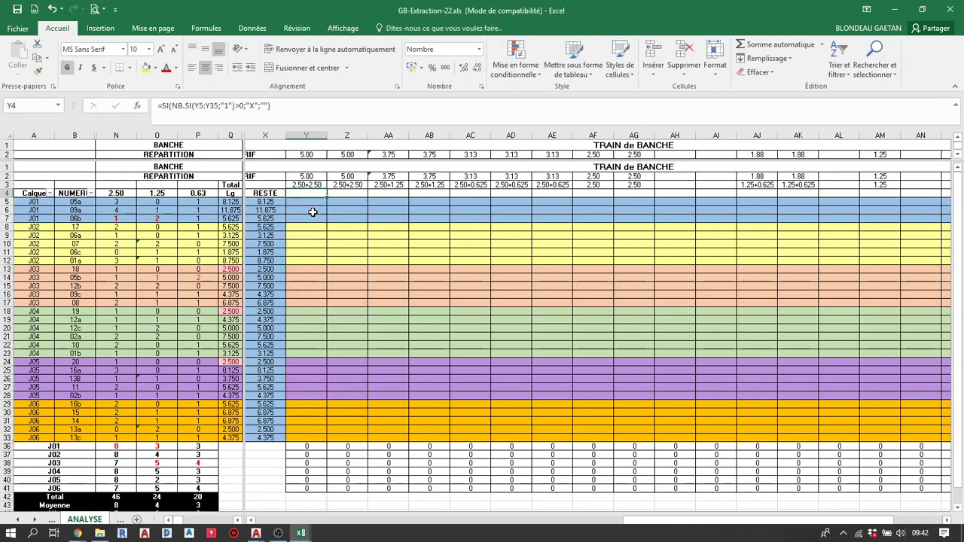
# - Mark Y9 with x and enter 1 in Y11 under the 2.50+2.50 column
pyautogui.click(311, 234)
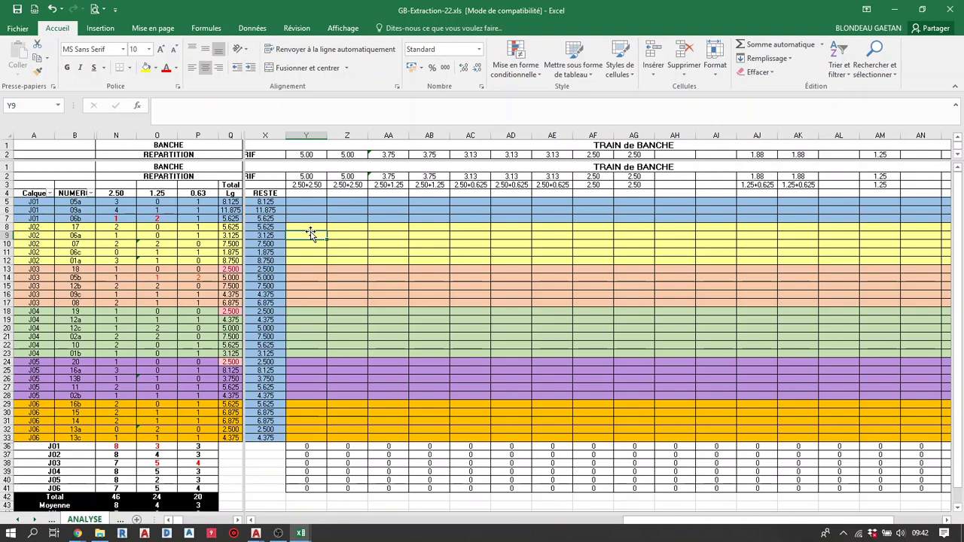
pyautogui.write('1x')
pyautogui.press('Return')
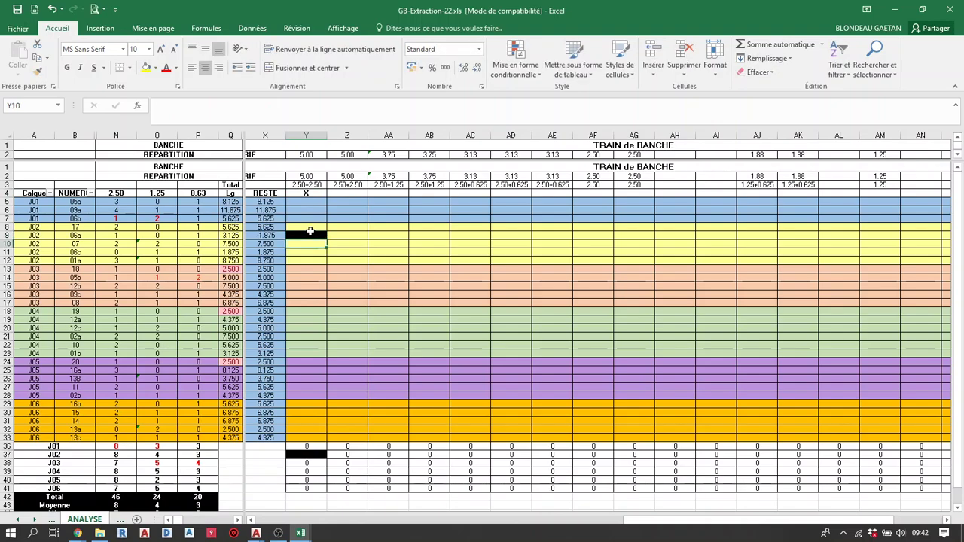
pyautogui.click(311, 233)
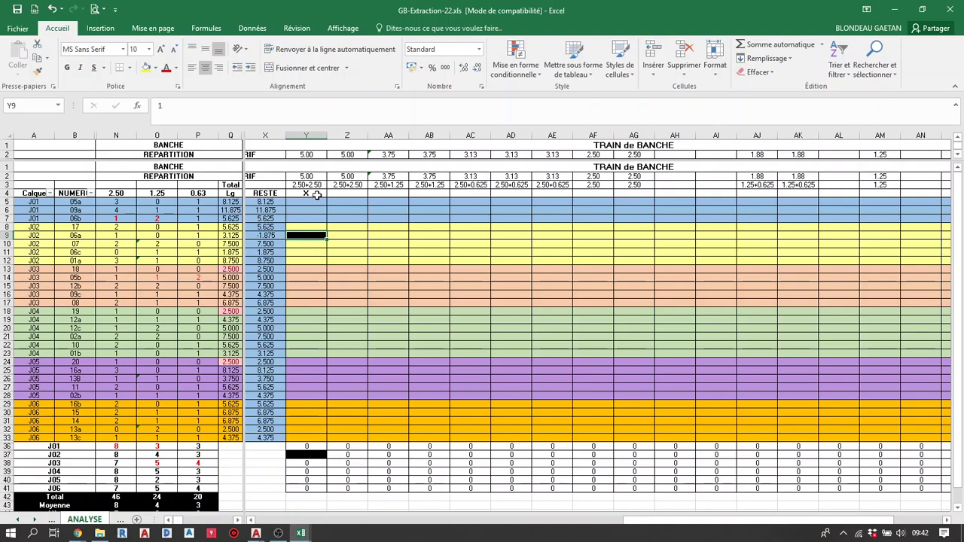
pyautogui.click(311, 195)
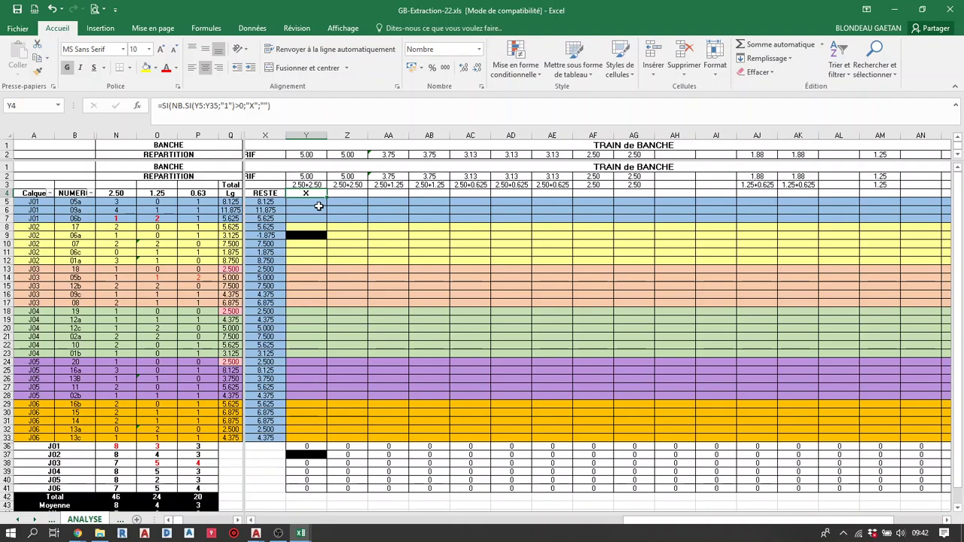
pyautogui.press('Down')
pyautogui.press('Down')
pyautogui.press('Down')
pyautogui.press('Down')
pyautogui.press('Down')
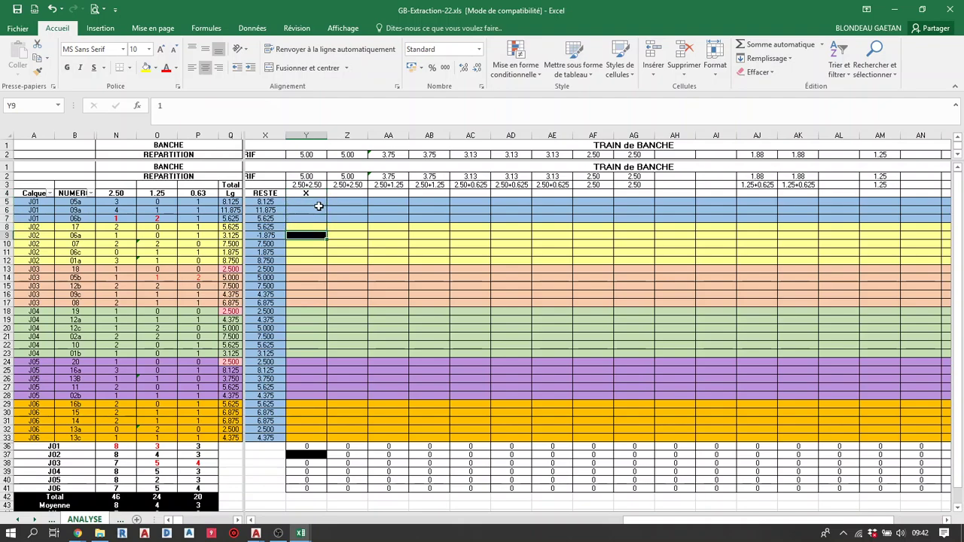
pyautogui.press('Down')
pyautogui.press('Down')
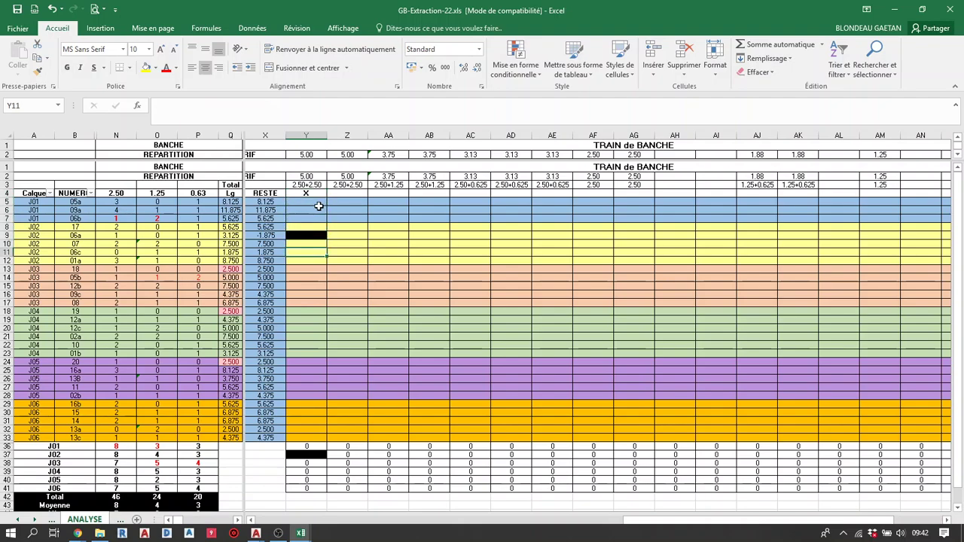
pyautogui.write('1')
pyautogui.press('Return')
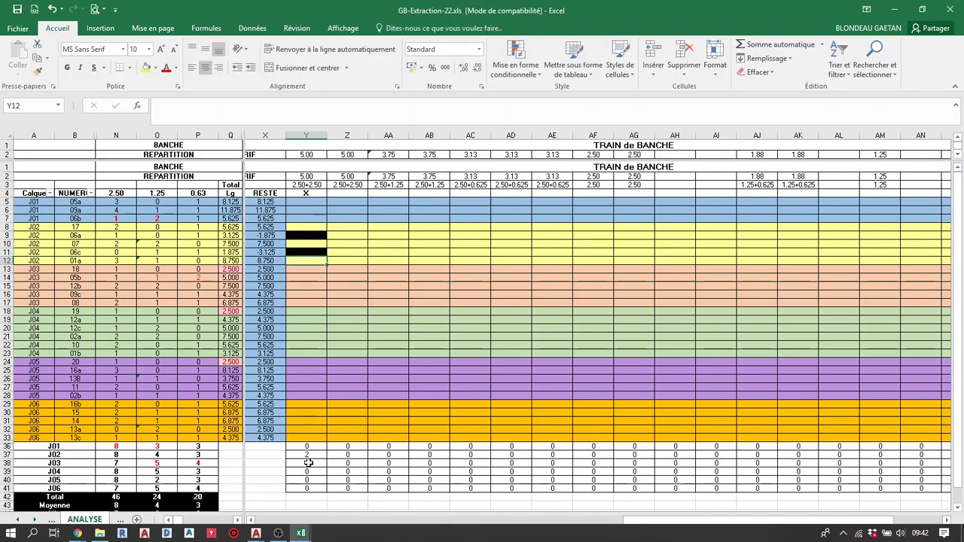
# - Check the Y37 sum, rework Y11, and enter 1 in Y14 and Y20
pyautogui.click(306, 455)
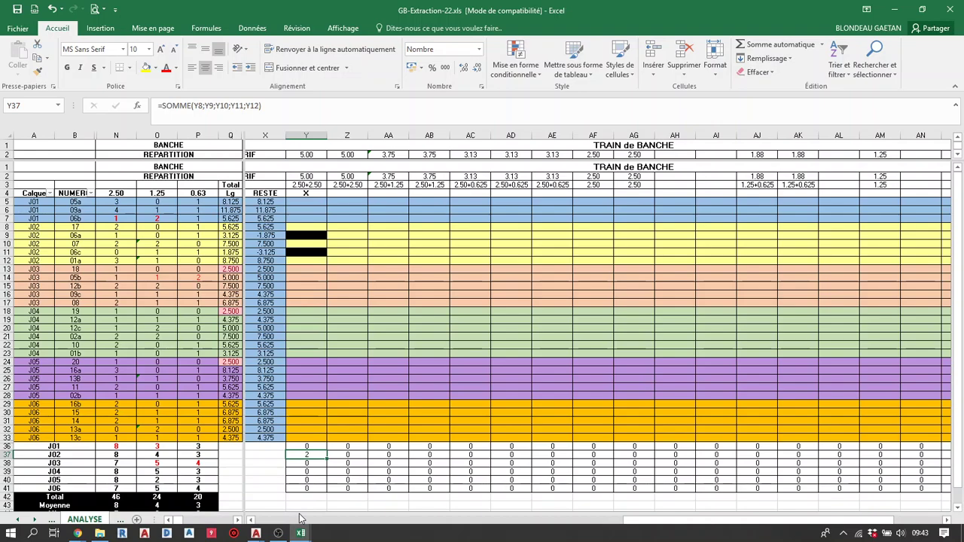
pyautogui.press('Up')
pyautogui.press('Up')
pyautogui.press('Up')
pyautogui.press('Up')
pyautogui.press('Up')
pyautogui.press('Up')
pyautogui.press('Up')
pyautogui.press('Up')
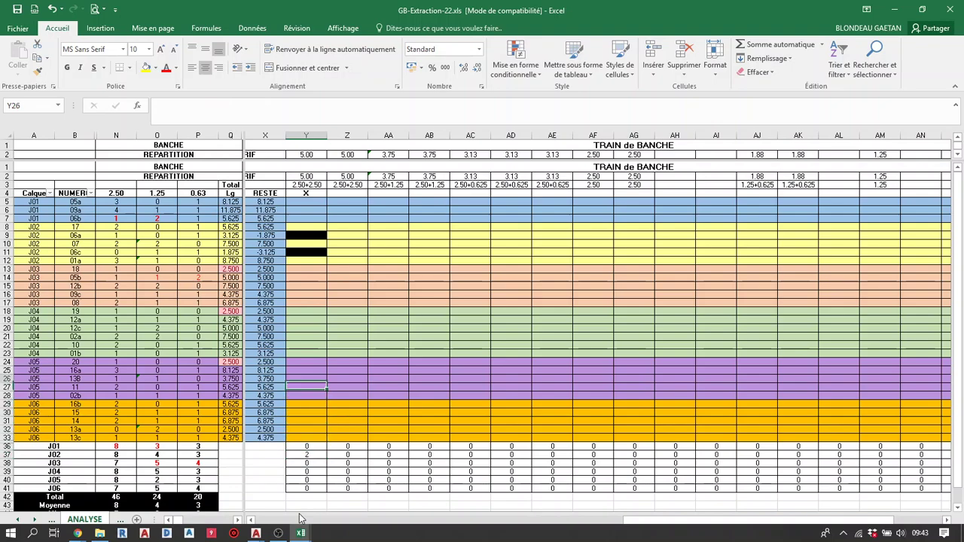
pyautogui.press('Up')
pyautogui.press('Up')
pyautogui.press('Up')
pyautogui.press('Up')
pyautogui.press('Up')
pyautogui.press('Up')
pyautogui.press('Up')
pyautogui.press('Up')
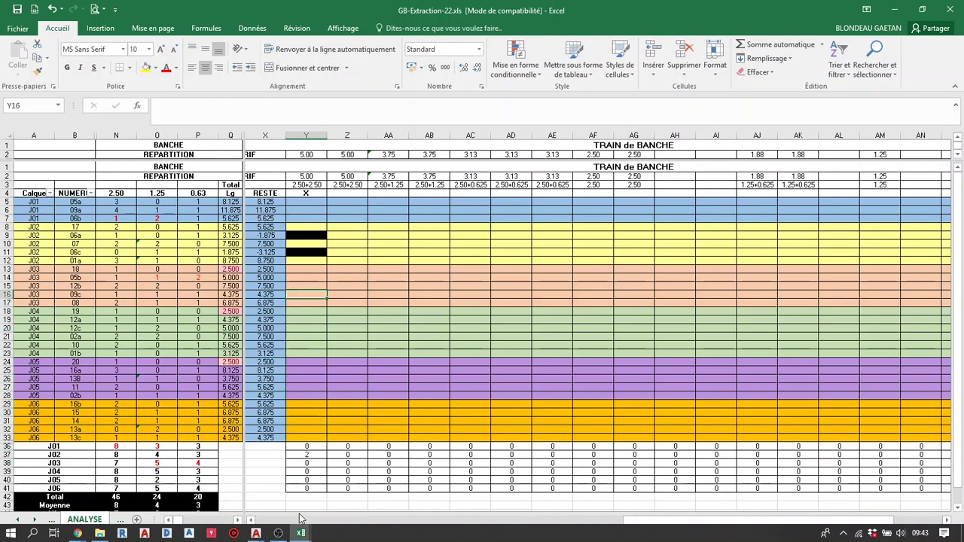
pyautogui.press('Up')
pyautogui.press('Up')
pyautogui.press('Up')
pyautogui.press('Up')
pyautogui.press('Up')
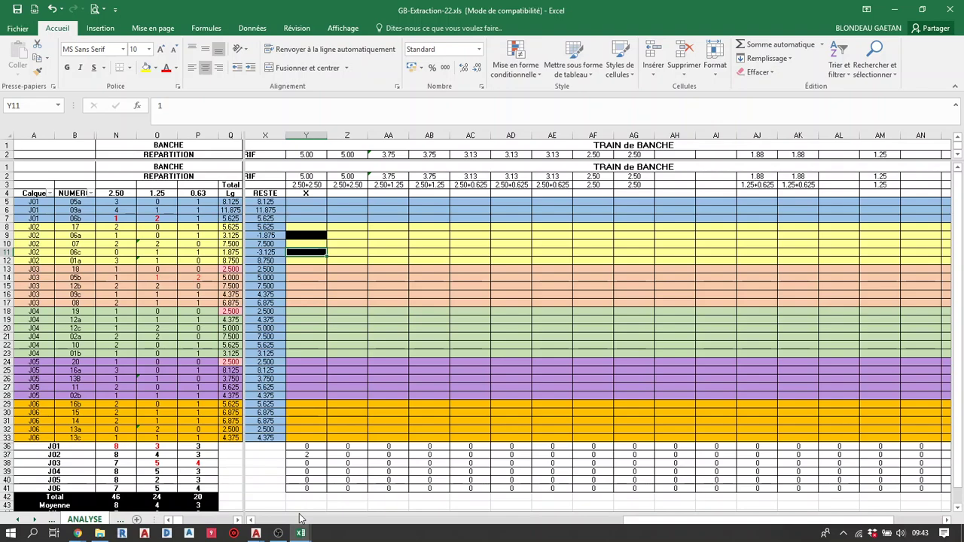
pyautogui.write('1')
pyautogui.hotkey('ctrl', 'Return')
pyautogui.press('Down')
pyautogui.press('Down')
pyautogui.press('Down')
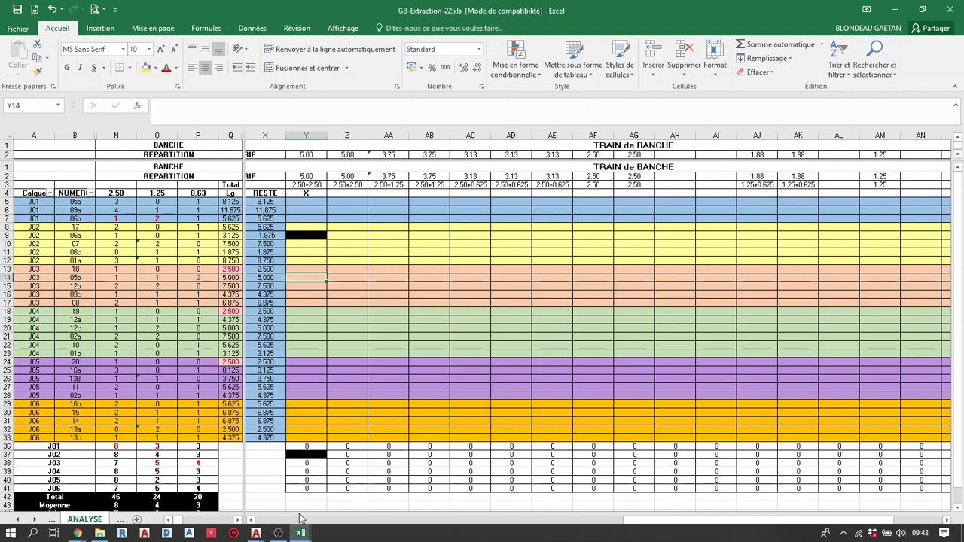
pyautogui.write('1')
pyautogui.press('Return')
pyautogui.press('Down')
pyautogui.press('Down')
pyautogui.press('Down')
pyautogui.press('Down')
pyautogui.press('Down')
pyautogui.write('1')
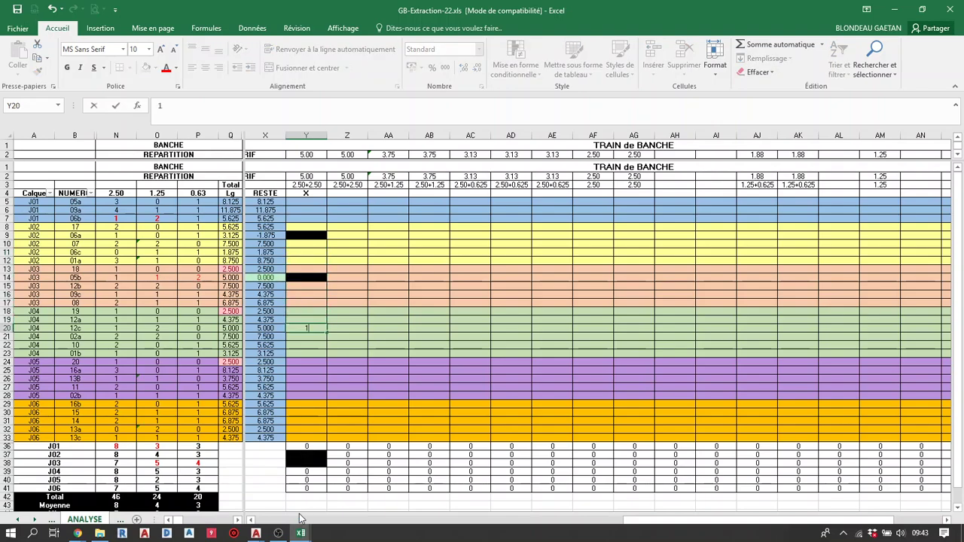
pyautogui.press('Return')
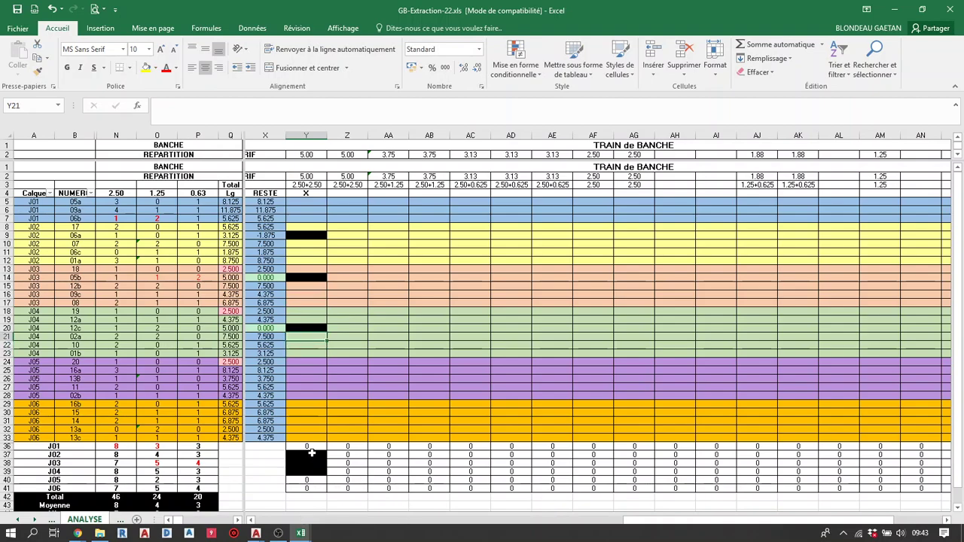
# - Check the SOMME totals in Y36, Y40 and Y37 without editing them
pyautogui.click(312, 447)
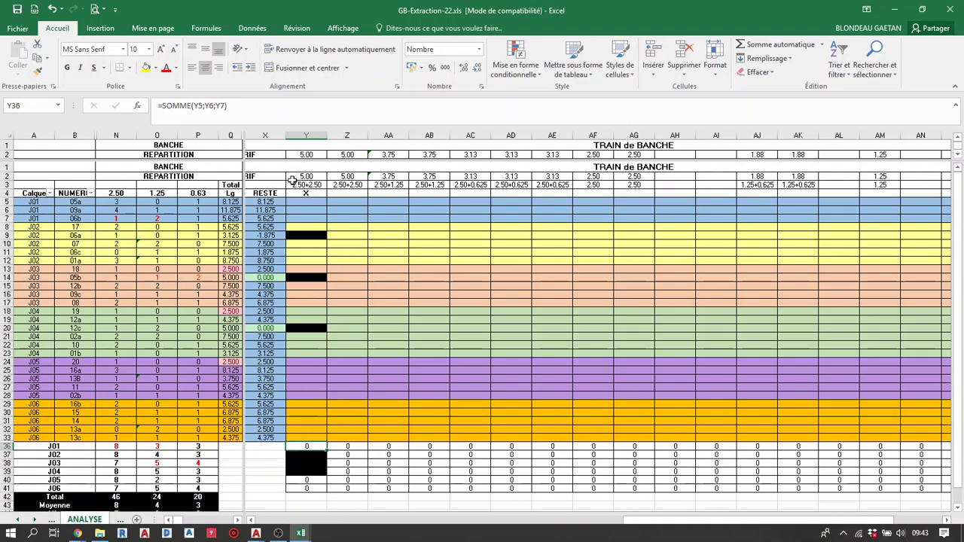
pyautogui.click(304, 482)
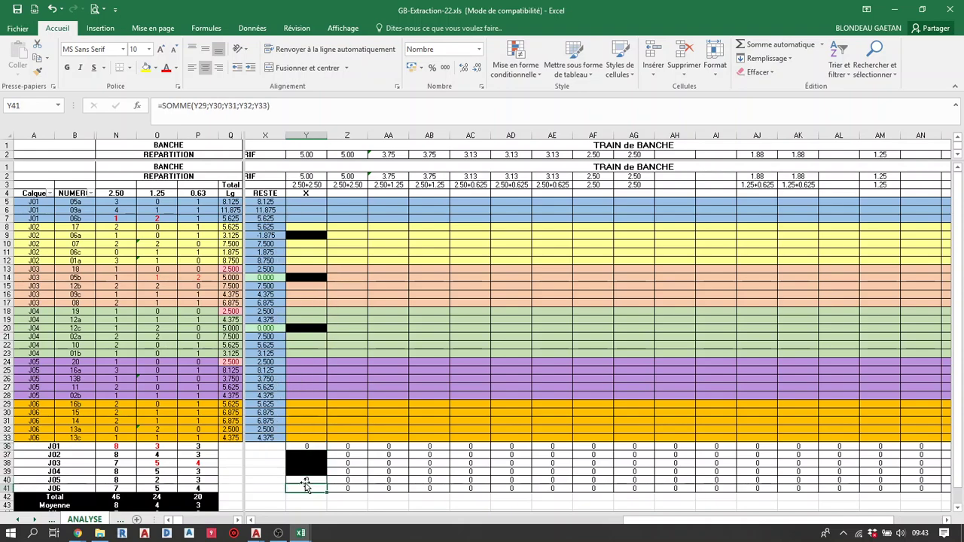
pyautogui.doubleClick(304, 482)
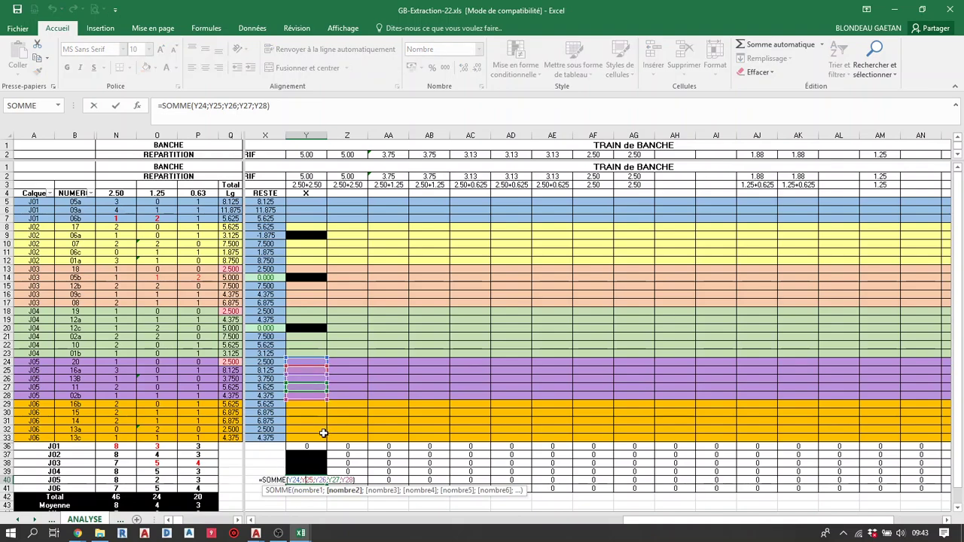
pyautogui.press('Escape')
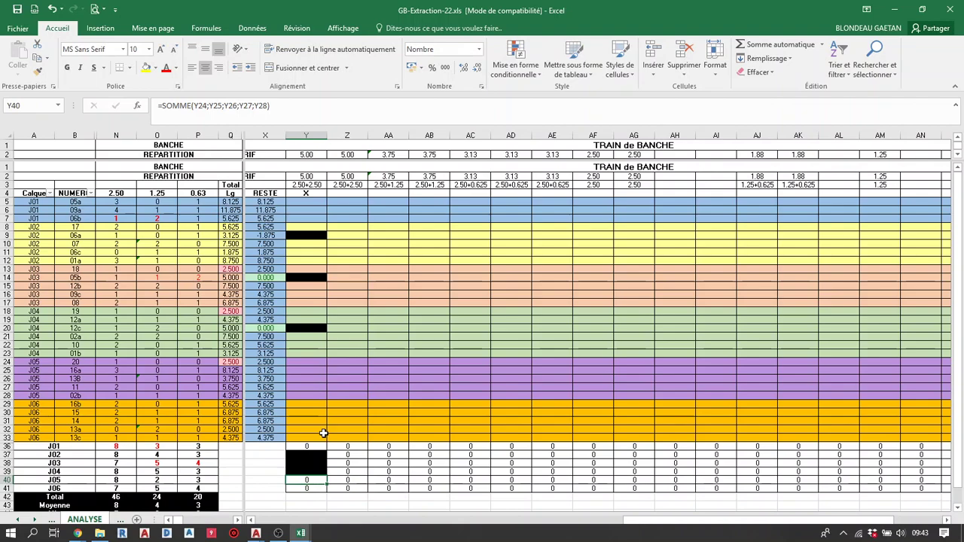
pyautogui.click(314, 452)
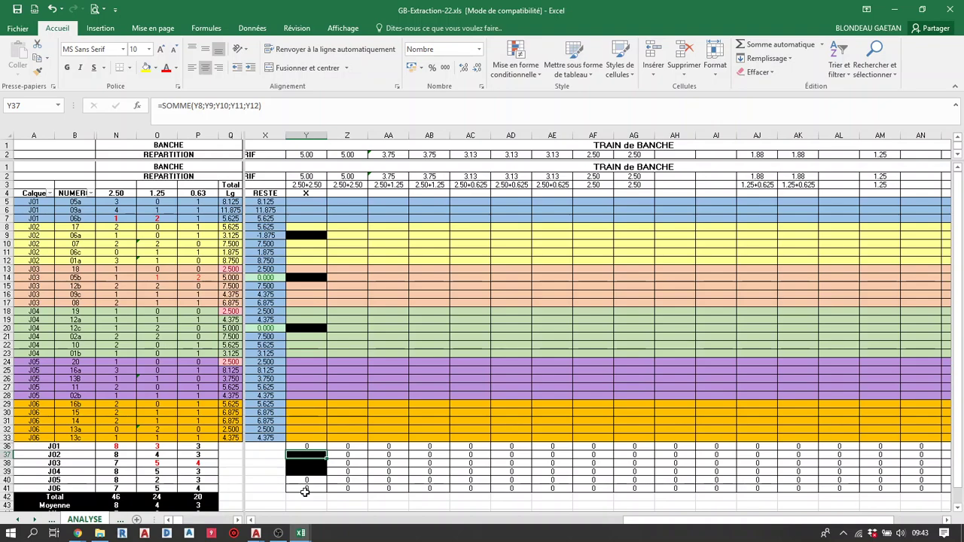
# - Clear the panel entries in Y20 and Y14
pyautogui.press('Up')
pyautogui.press('Up')
pyautogui.press('Up')
pyautogui.press('Up')
pyautogui.press('Up')
pyautogui.press('Up')
pyautogui.press('Up')
pyautogui.press('Up')
pyautogui.press('Up')
pyautogui.press('Up')
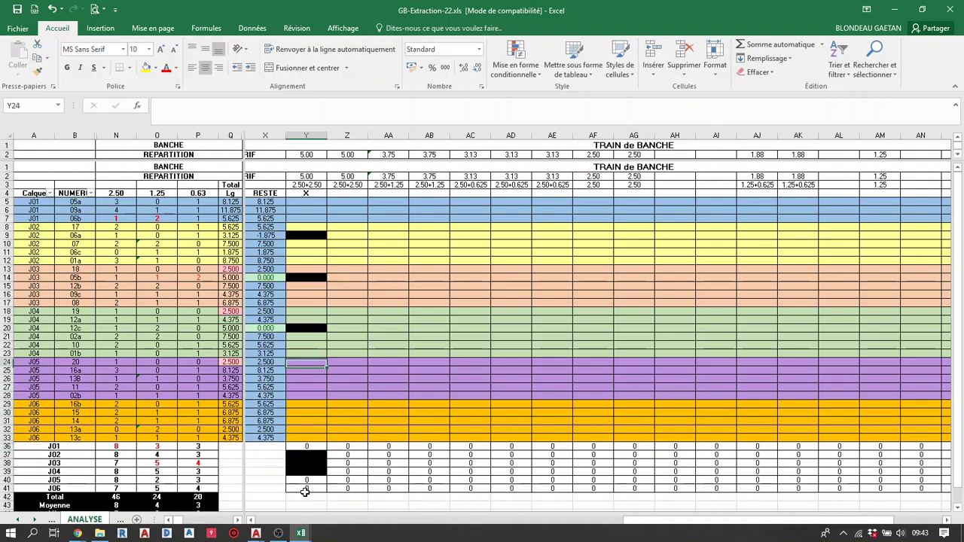
pyautogui.press('Up')
pyautogui.press('Up')
pyautogui.press('Up')
pyautogui.press('Up')
pyautogui.press('Delete')
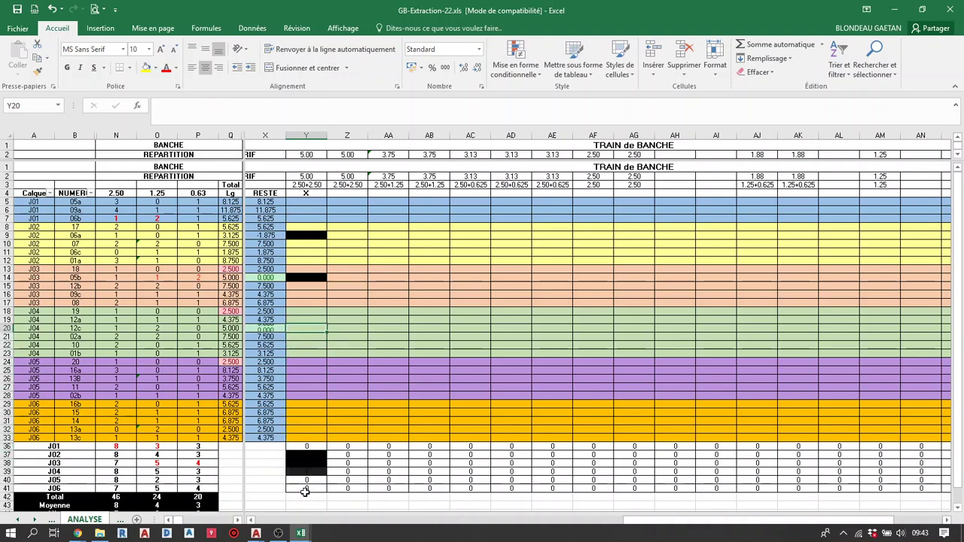
pyautogui.press('Up')
pyautogui.press('Up')
pyautogui.press('Up')
pyautogui.press('Up')
pyautogui.press('Up')
pyautogui.press('Up')
pyautogui.press('Delete')
pyautogui.press('Up')
pyautogui.press('Up')
pyautogui.press('Up')
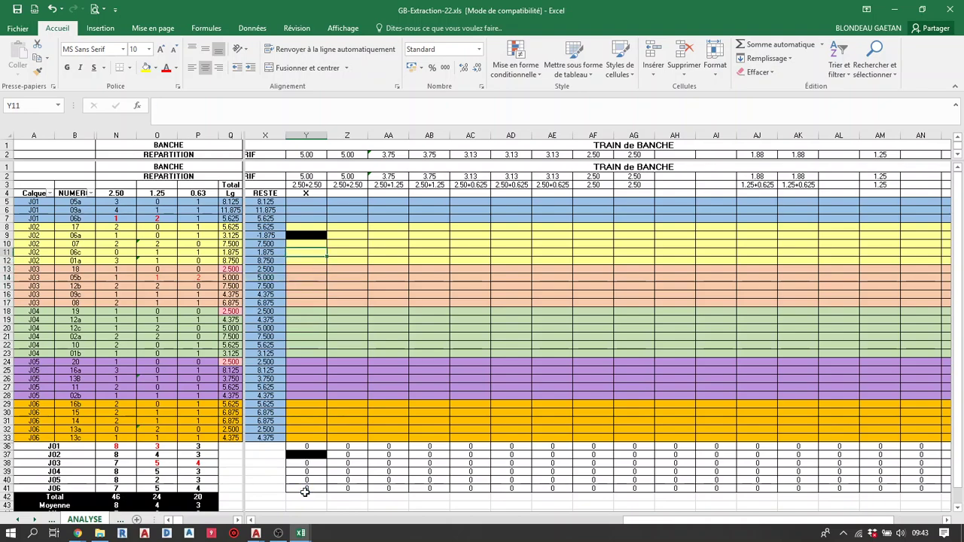
pyautogui.press('Up')
pyautogui.press('Up')
pyautogui.press('Delete')
pyautogui.press('Up')
pyautogui.press('Up')
pyautogui.press('Up')
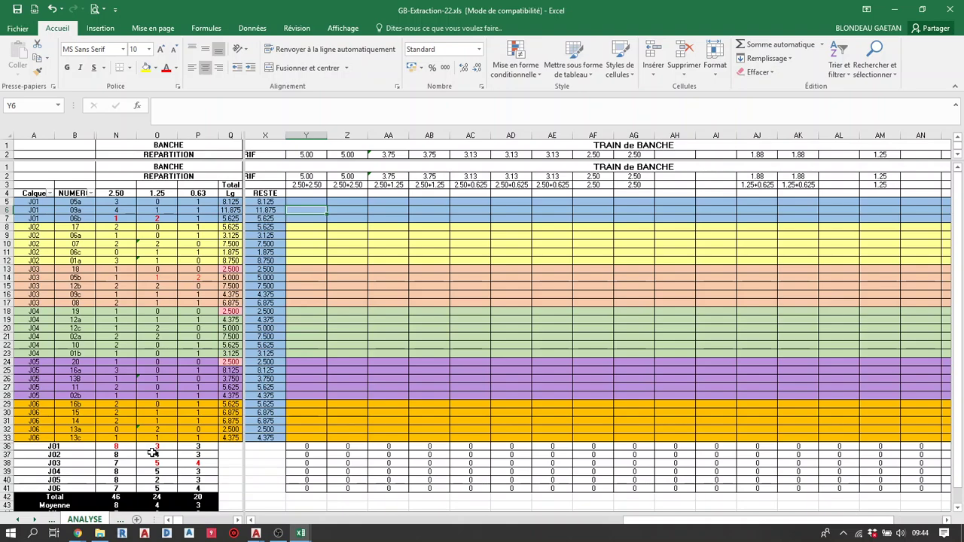
# - Check the RESTE formulas in X5 and X6, then mark Y6 with a 1
pyautogui.press('Up')
pyautogui.press('Up')
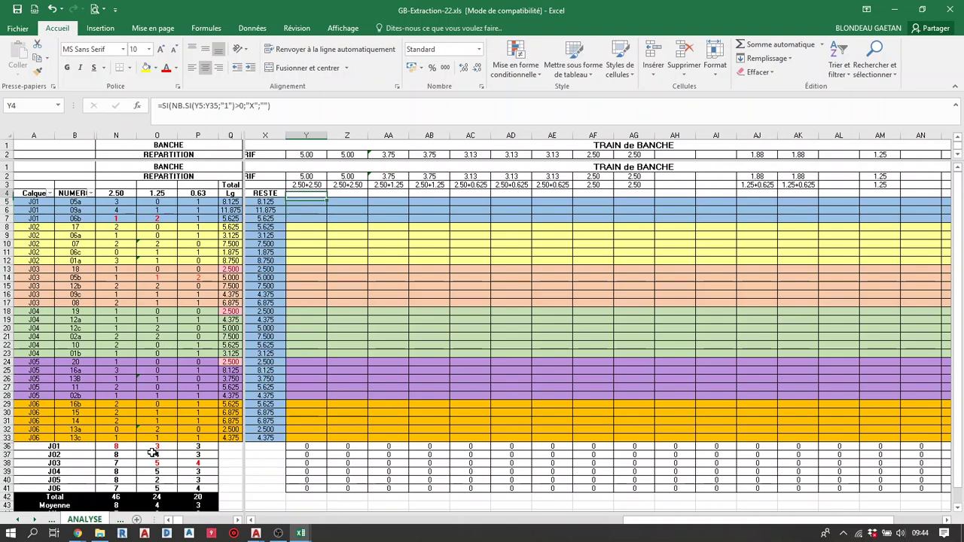
pyautogui.press('Down')
pyautogui.press('Down')
pyautogui.press('Left')
pyautogui.press('Up')
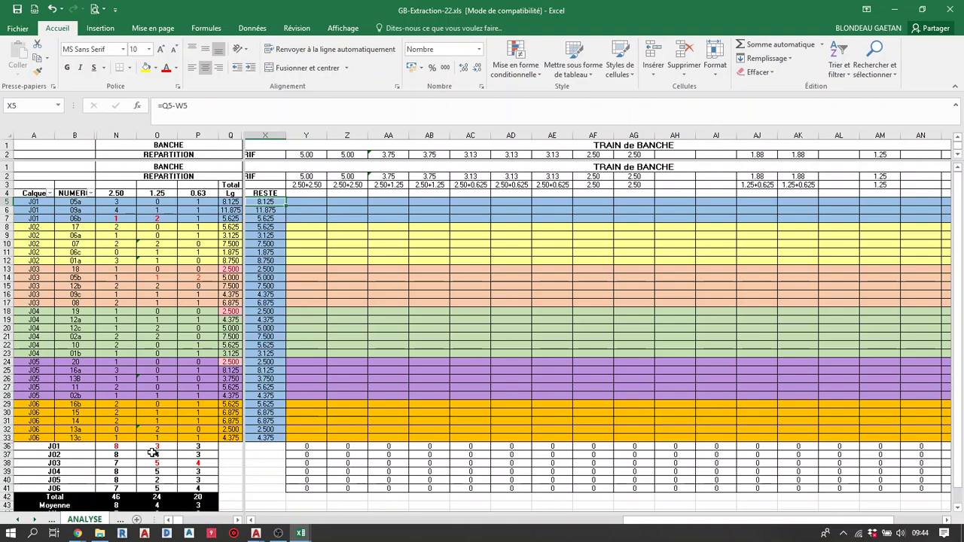
pyautogui.press('Down')
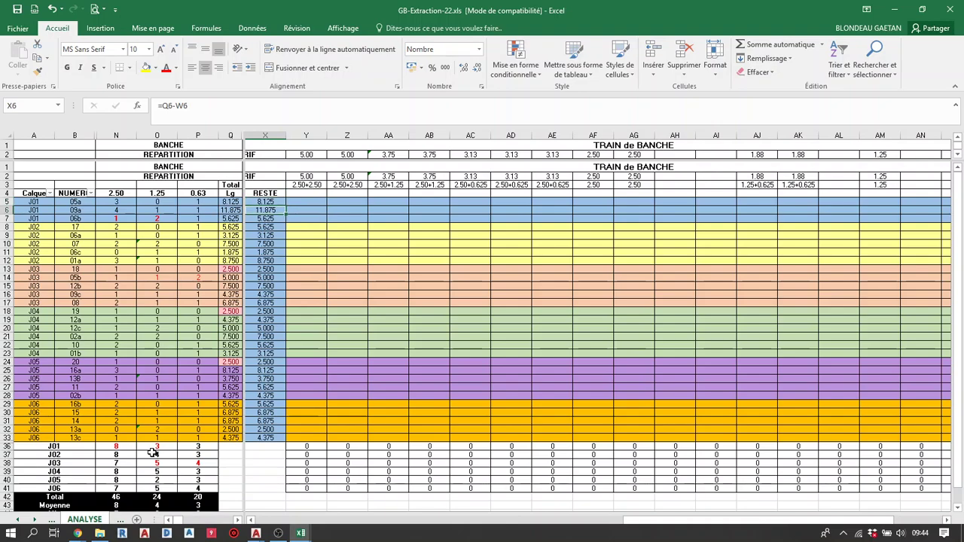
pyautogui.press('Right')
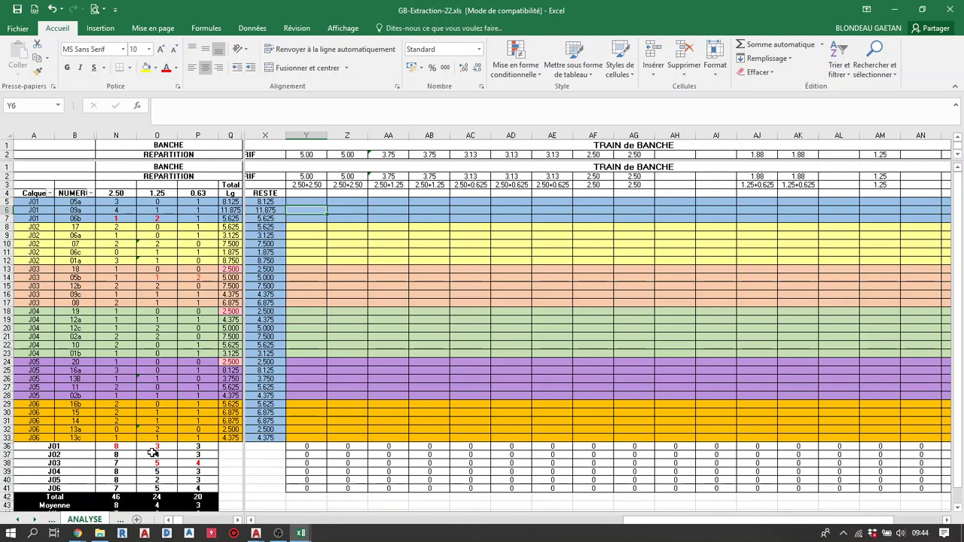
pyautogui.write('1')
pyautogui.hotkey('ctrl', 'Return')
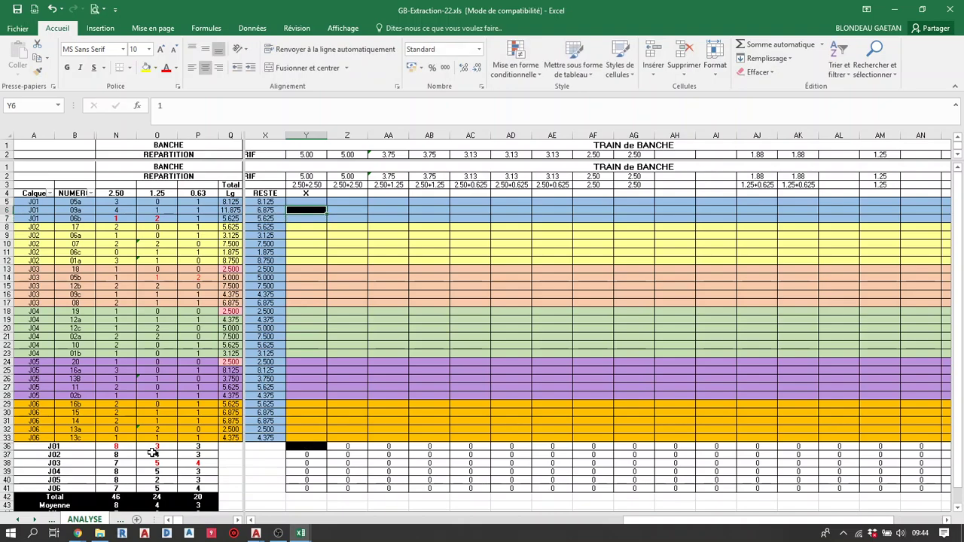
pyautogui.press('Left')
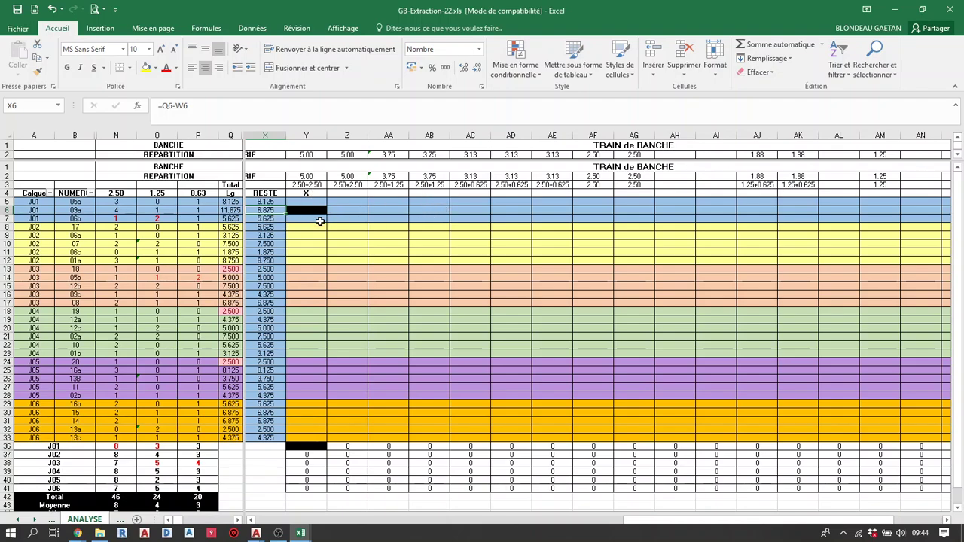
# - Try a 1 in Z6, then delete it and return to Y6
pyautogui.click(341, 211)
pyautogui.write('1')
pyautogui.press('Return')
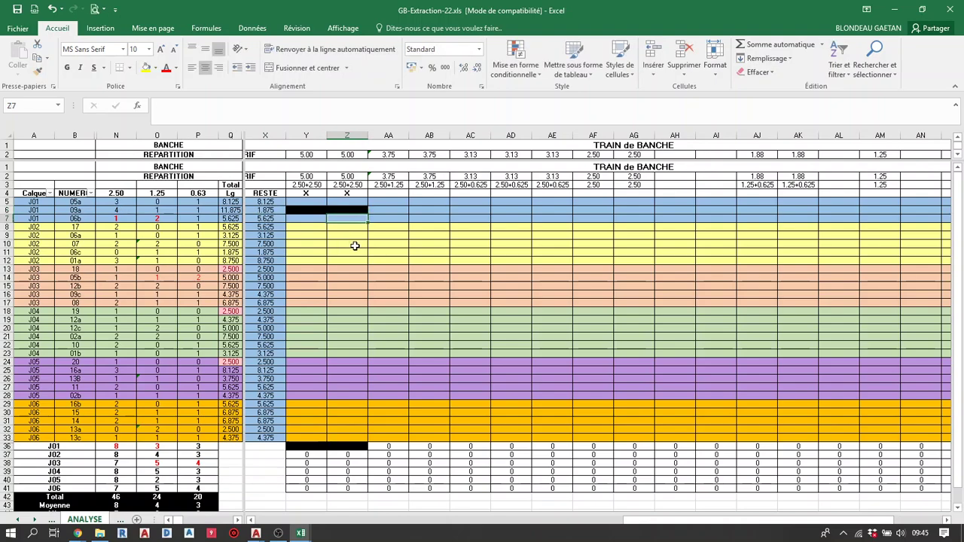
pyautogui.press('Up')
pyautogui.press('Delete')
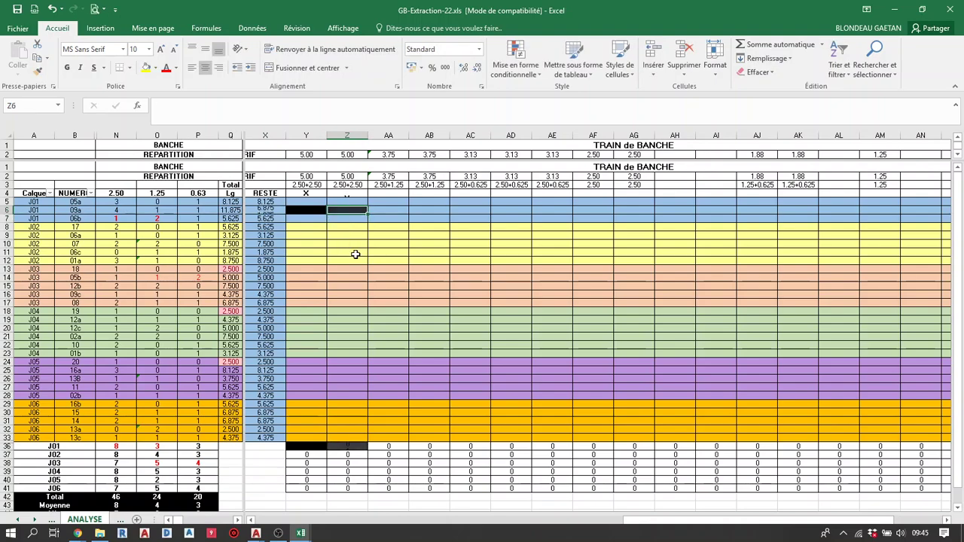
pyautogui.press('Left')
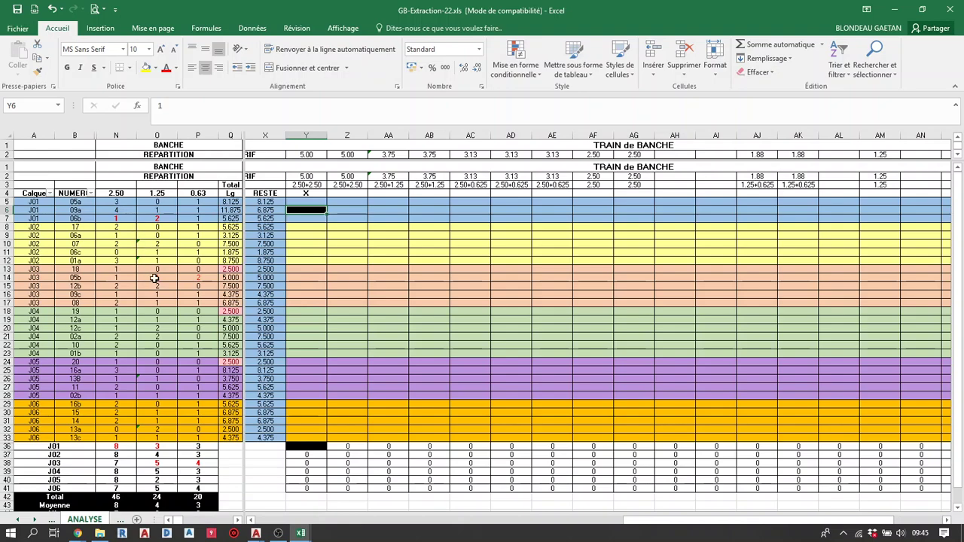
# - Mark Y12, Y17 and Y21 with x for the 2.50+2.50 train
pyautogui.press('Down')
pyautogui.press('Down')
pyautogui.press('Down')
pyautogui.press('Down')
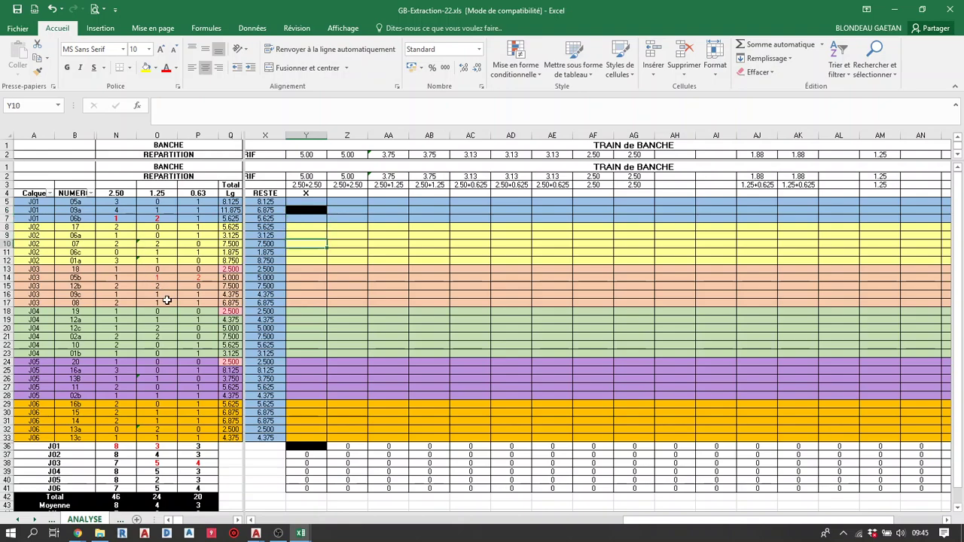
pyautogui.press('Down')
pyautogui.press('Down')
pyautogui.write('x')
pyautogui.press('Return')
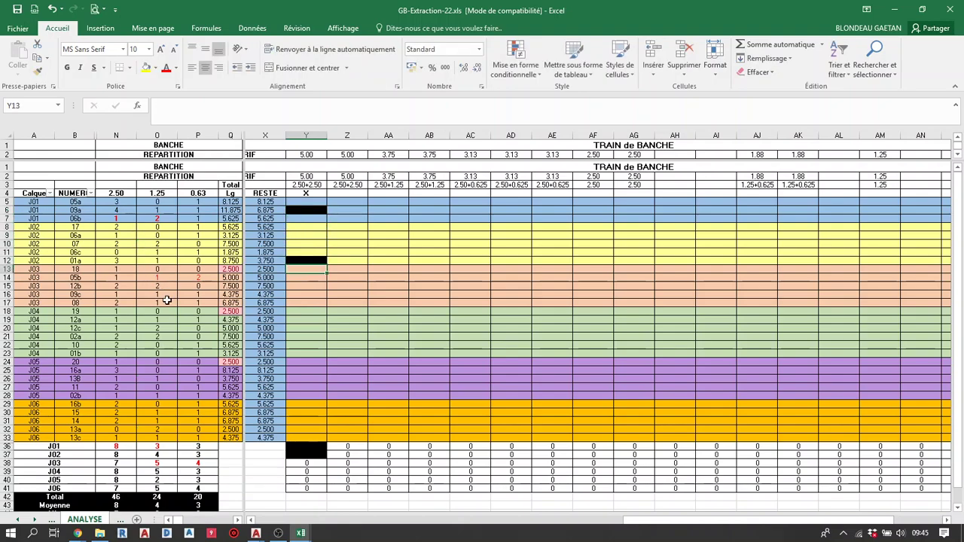
pyautogui.press('Down')
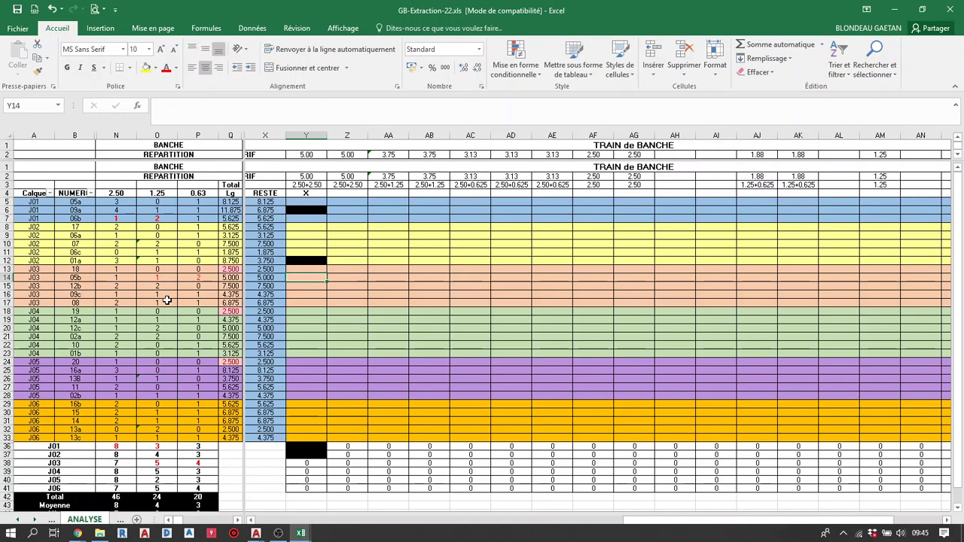
pyautogui.press('Down')
pyautogui.press('Down')
pyautogui.press('Down')
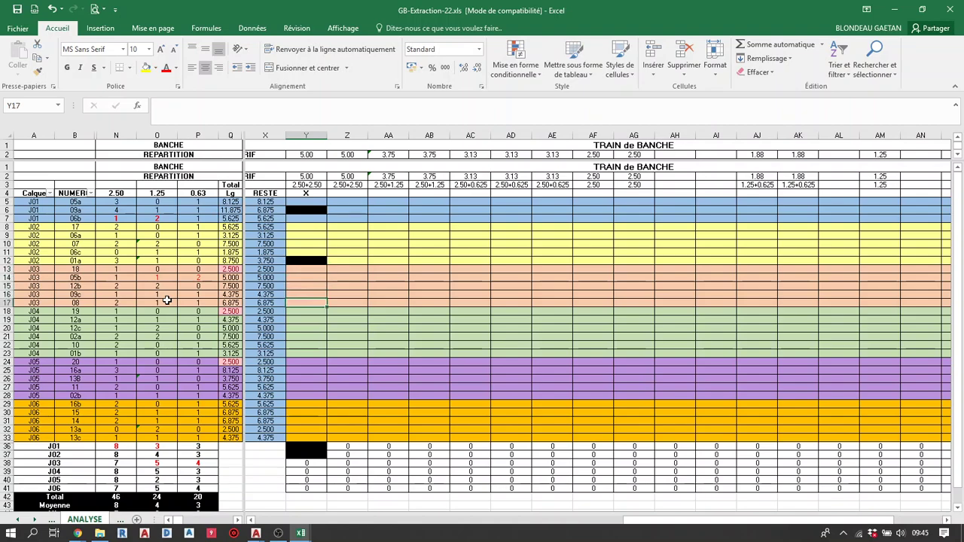
pyautogui.write('x')
pyautogui.press('Return')
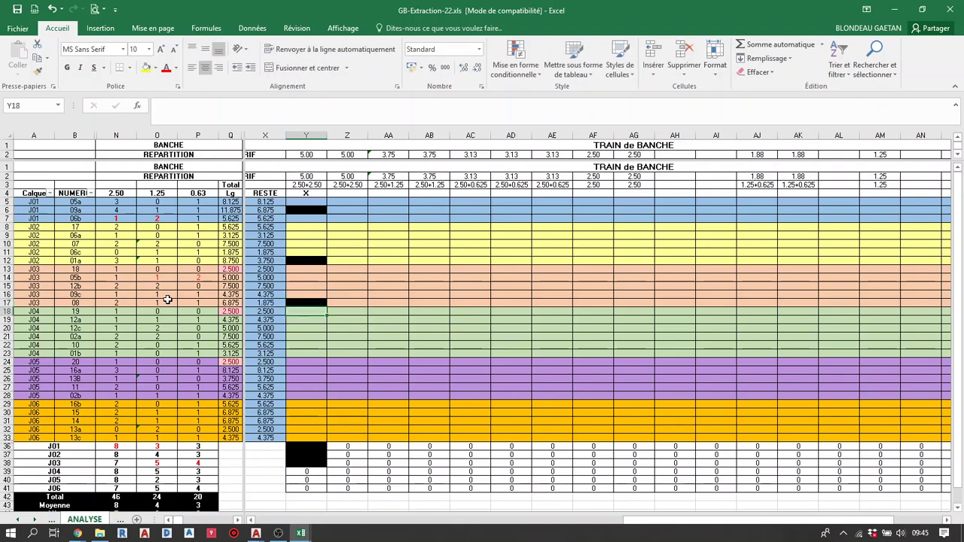
pyautogui.press('Down')
pyautogui.press('Down')
pyautogui.press('Down')
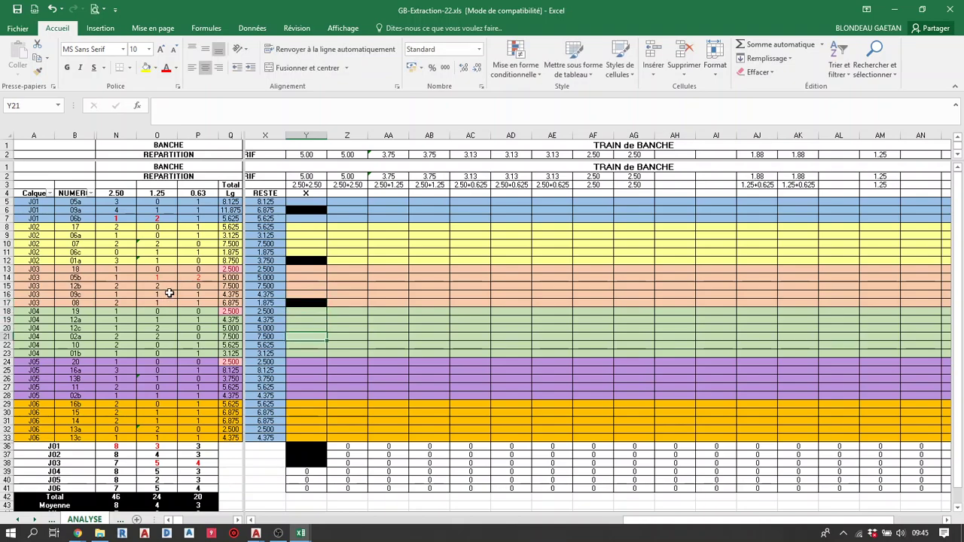
pyautogui.press('Down')
pyautogui.press('Up')
pyautogui.write('x')
pyautogui.press('Return')
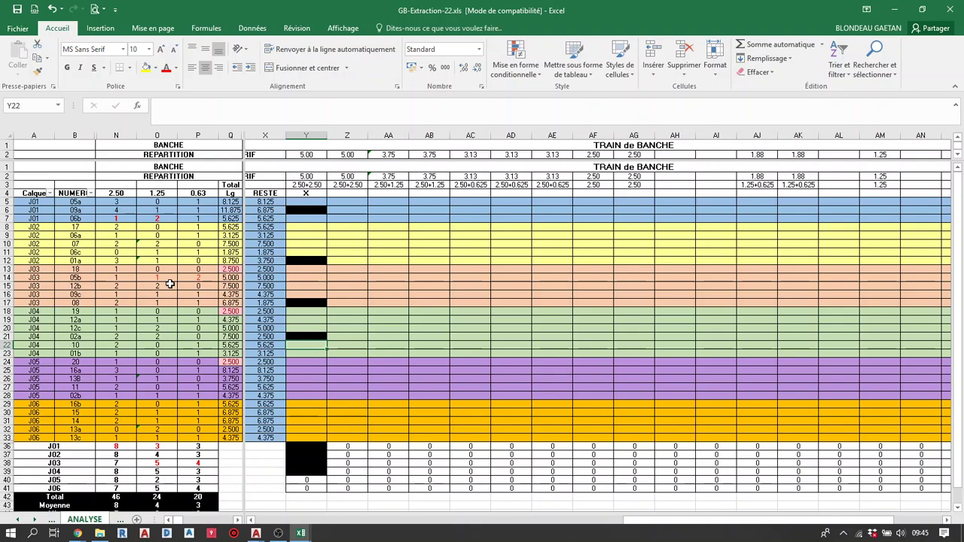
# - Mark Y25 and Y30 with x and move back up column Y
pyautogui.press('Down')
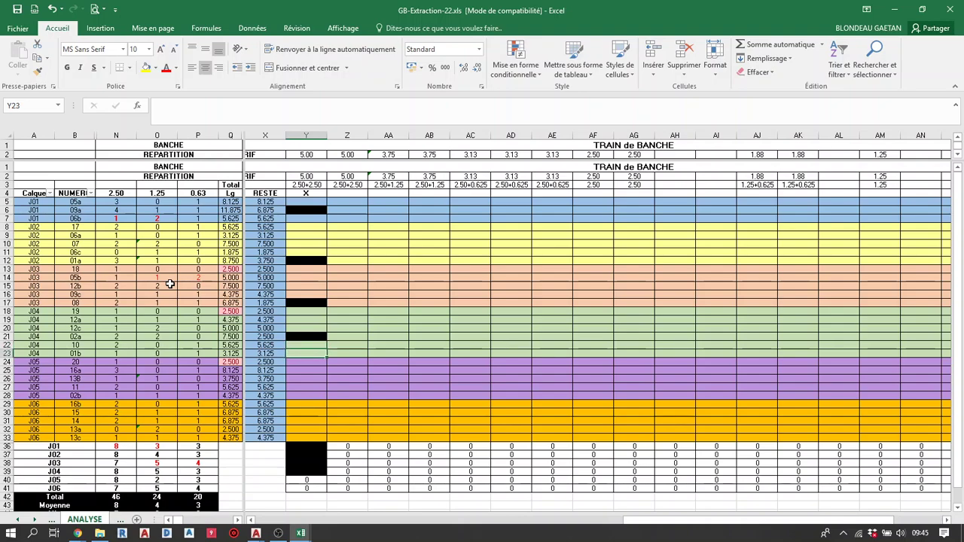
pyautogui.press('Down')
pyautogui.press('Down')
pyautogui.write('x')
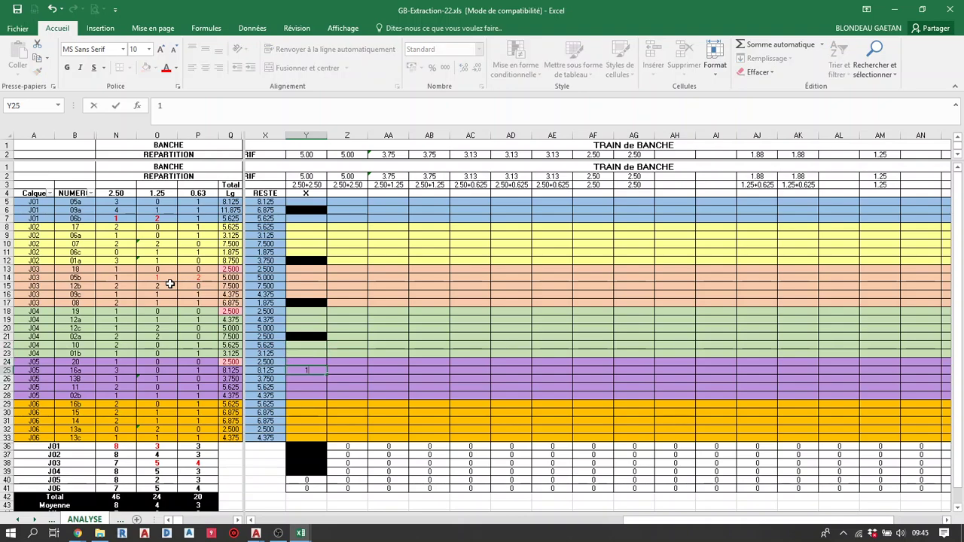
pyautogui.press('Return')
pyautogui.press('Down')
pyautogui.press('Down')
pyautogui.press('Down')
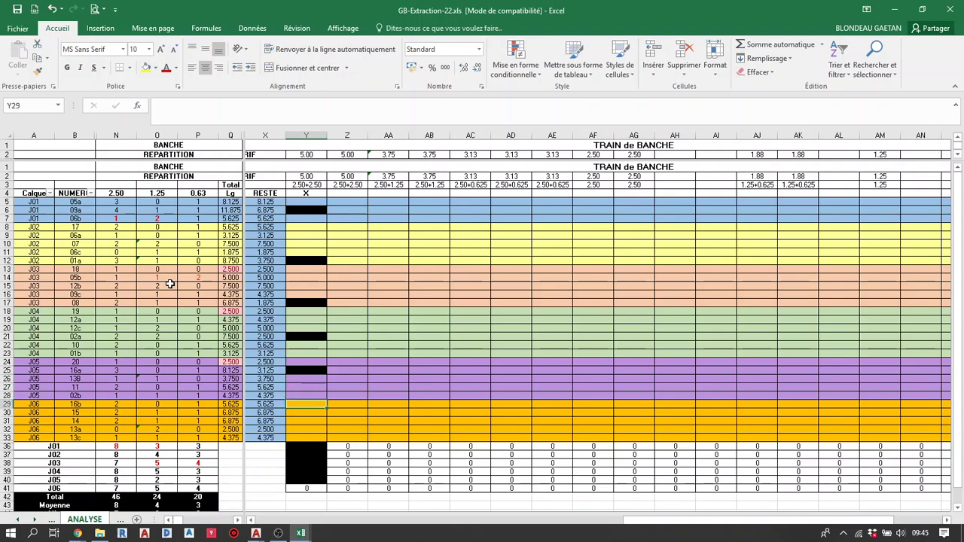
pyautogui.press('Down')
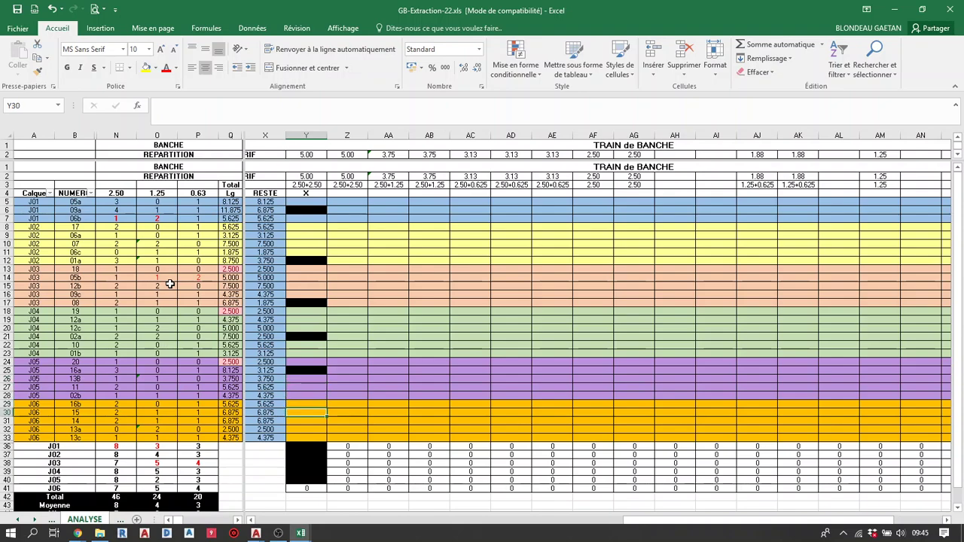
pyautogui.write('x')
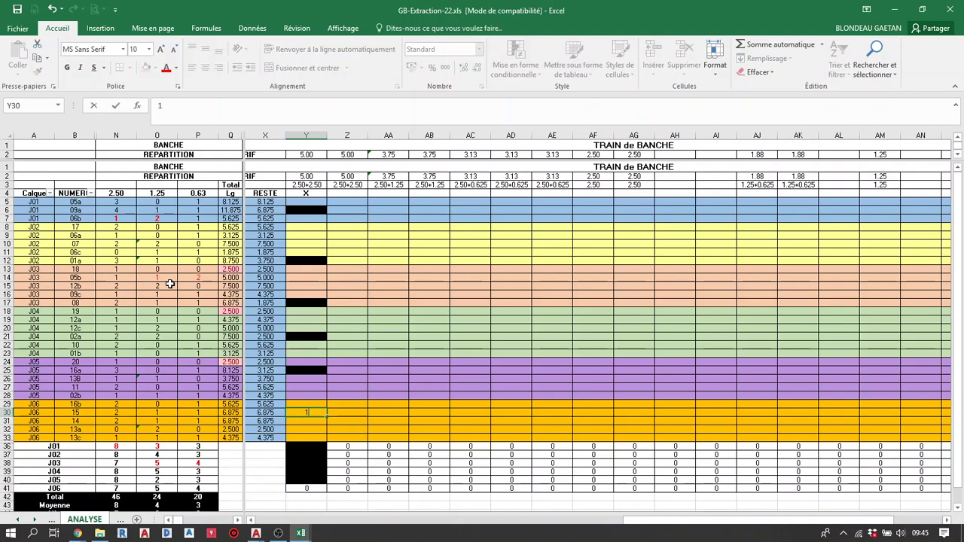
pyautogui.press('Return')
pyautogui.press('Up')
pyautogui.press('Up')
pyautogui.press('Up')
pyautogui.press('Up')
pyautogui.press('Up')
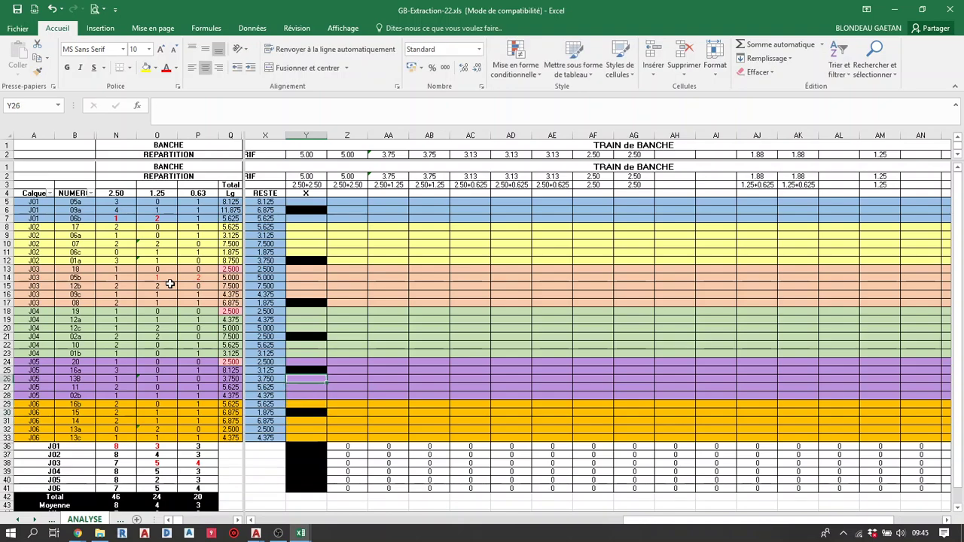
pyautogui.press('Up')
pyautogui.press('Up')
pyautogui.press('Up')
pyautogui.press('Up')
pyautogui.press('Up')
pyautogui.press('Up')
pyautogui.press('Up')
pyautogui.press('Up')
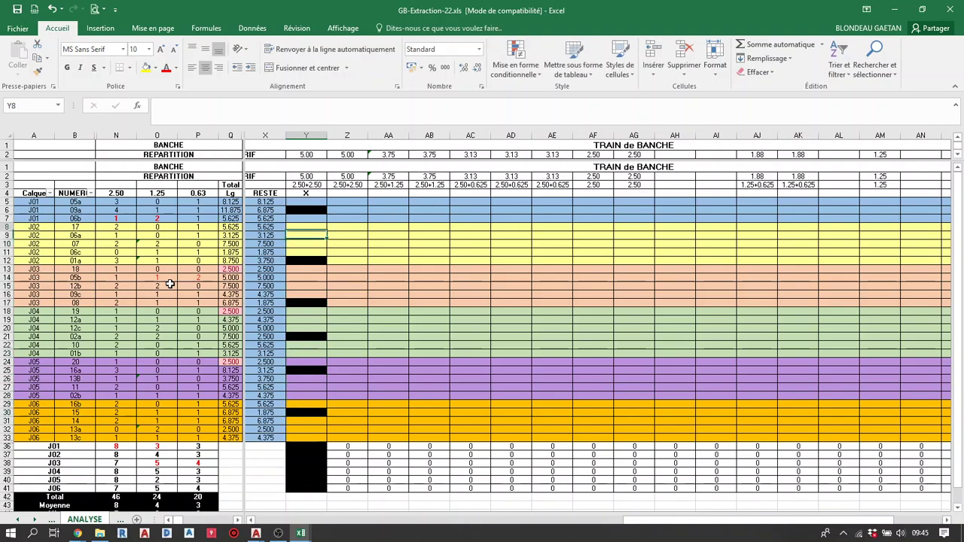
pyautogui.press('Up')
pyautogui.press('Up')
pyautogui.press('Up')
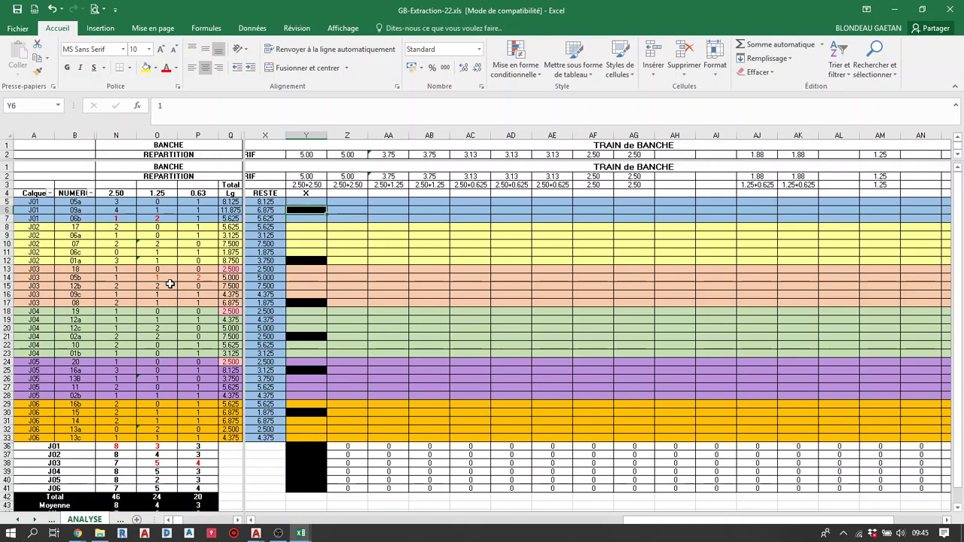
# - Mark Z10 and Z15 with x and Z22 with 1 for a second 2.50+2.50 train
pyautogui.press('Right')
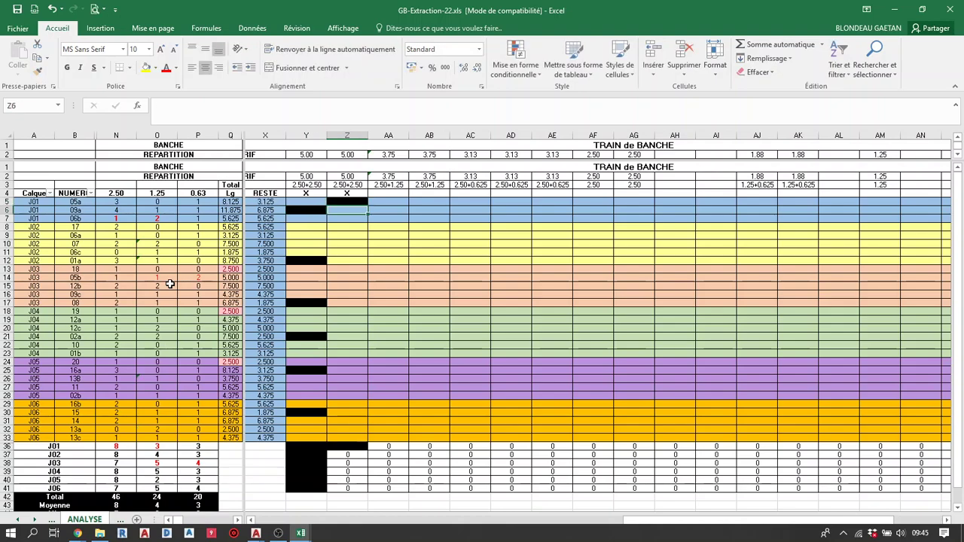
pyautogui.press('Down')
pyautogui.press('Down')
pyautogui.press('Down')
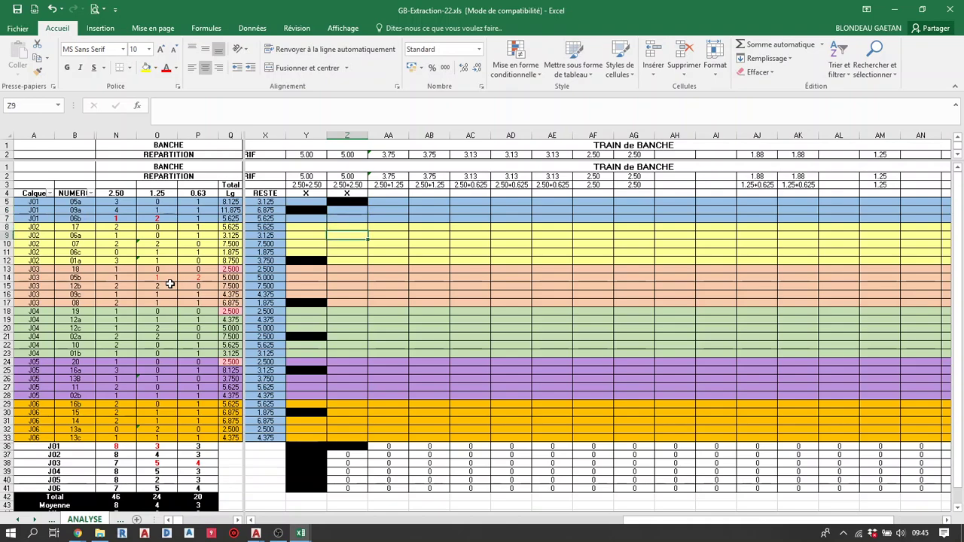
pyautogui.press('Down')
pyautogui.write('x')
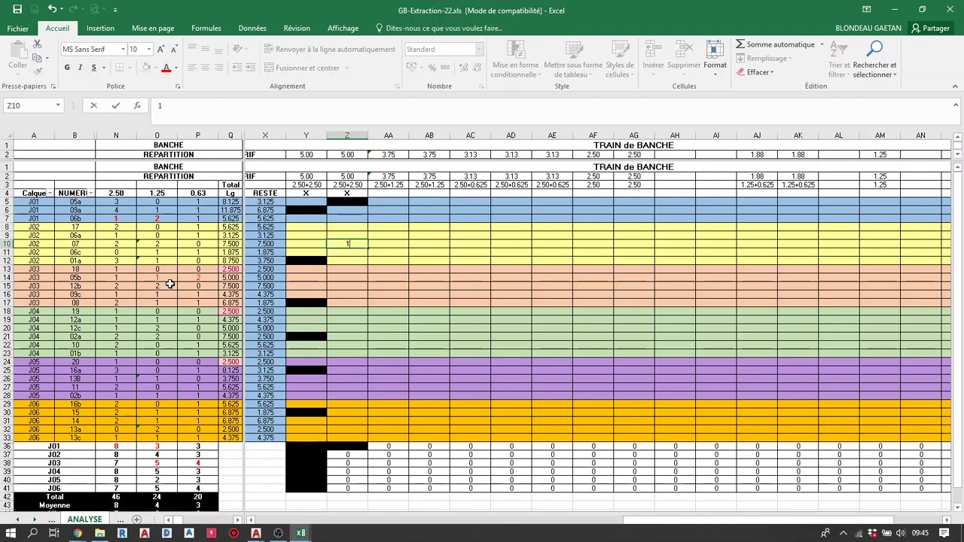
pyautogui.press('Return')
pyautogui.press('Down')
pyautogui.press('Down')
pyautogui.press('Down')
pyautogui.press('Down')
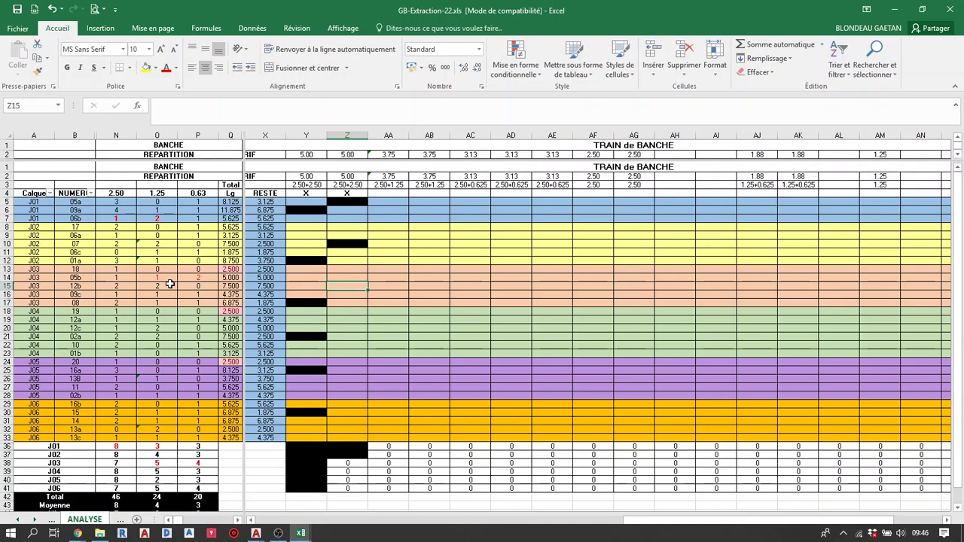
pyautogui.write('x')
pyautogui.press('Return')
pyautogui.press('Down')
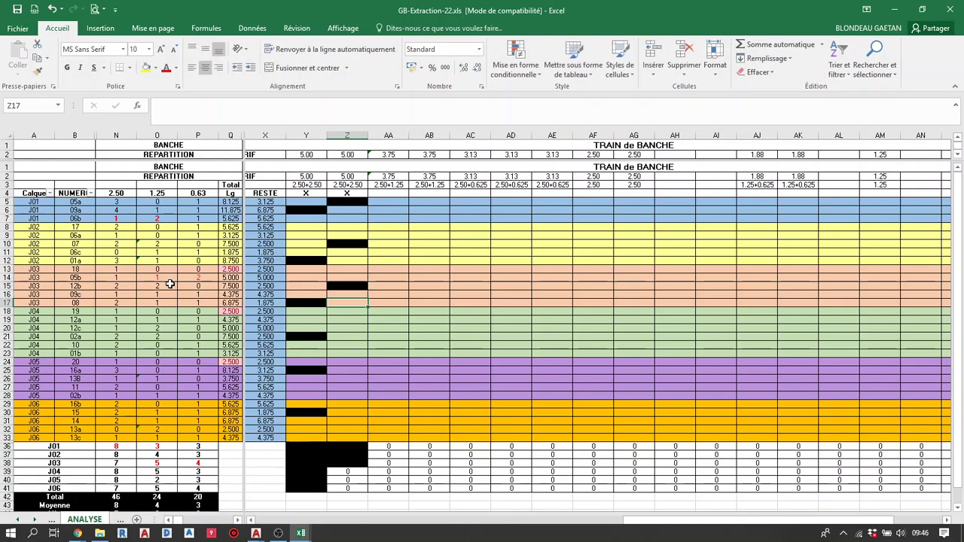
pyautogui.press('Down')
pyautogui.press('Down')
pyautogui.press('Down')
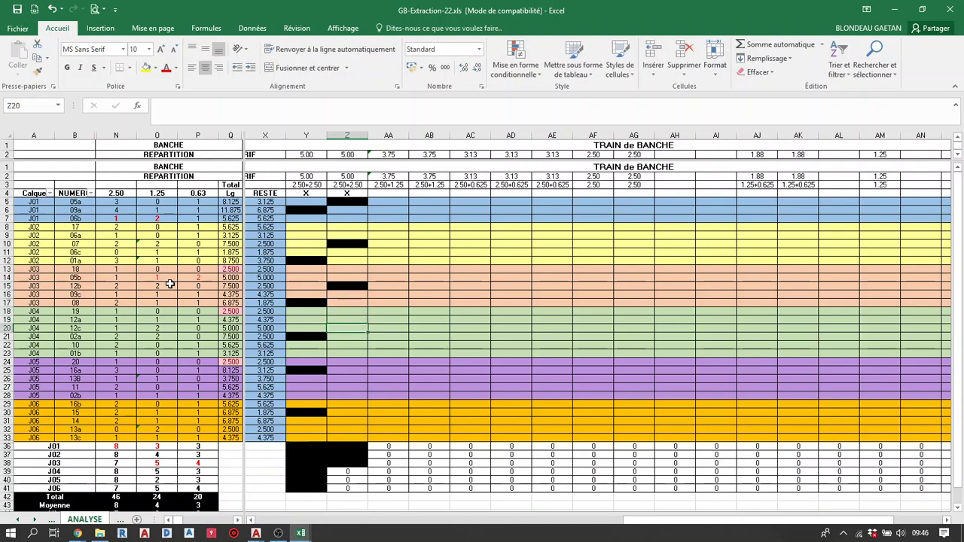
pyautogui.press('Down')
pyautogui.press('Down')
pyautogui.write('1')
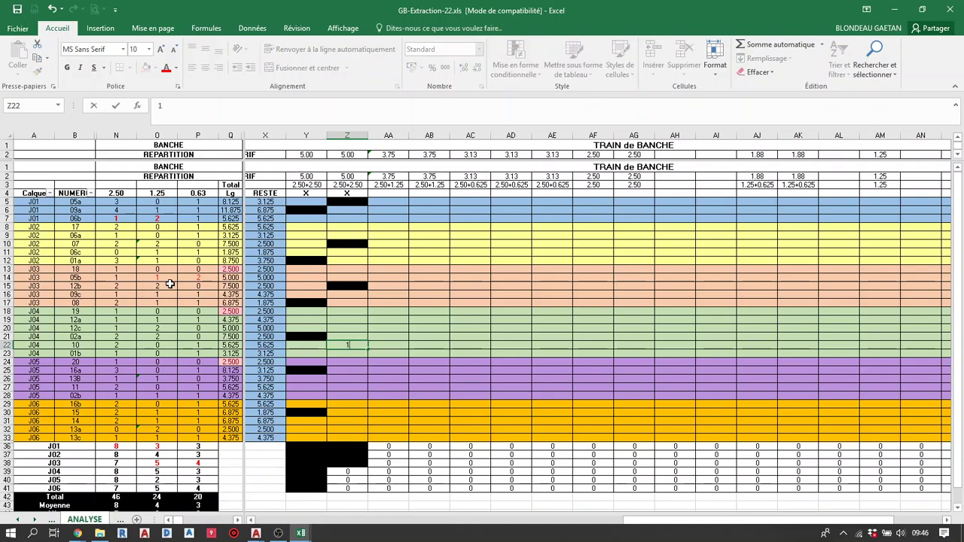
pyautogui.press('Return')
# - Enter 1 in Z27 and Z31, then move back up to the RESTE column
pyautogui.press('Down')
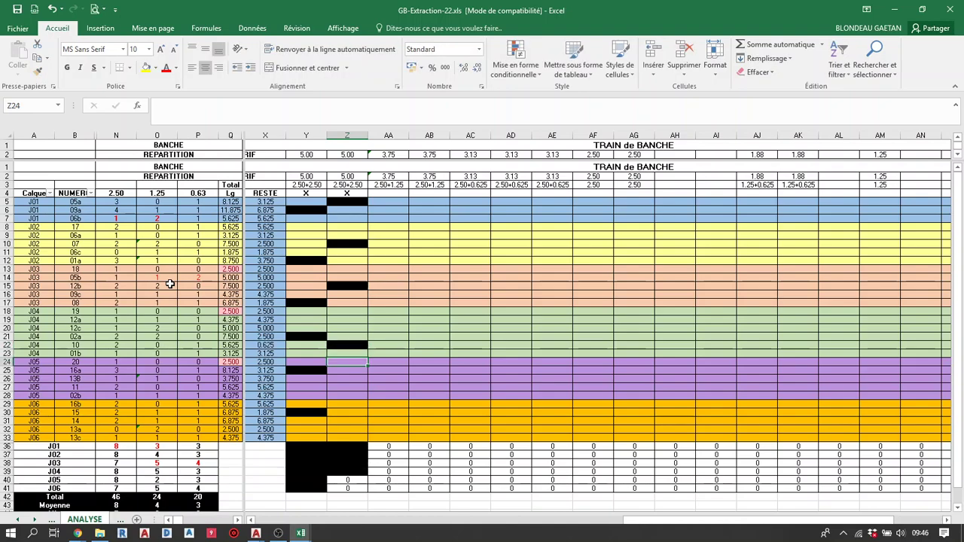
pyautogui.press('Down')
pyautogui.press('Down')
pyautogui.press('Down')
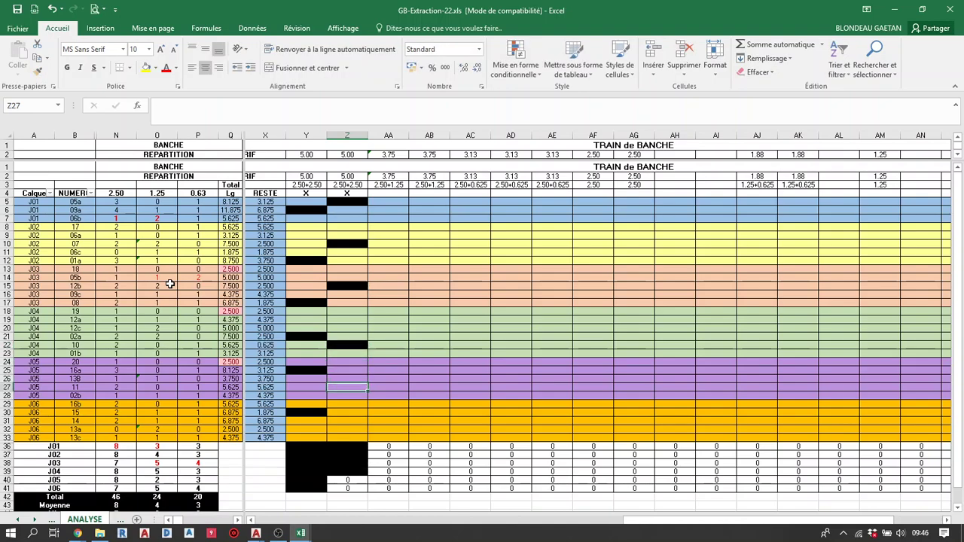
pyautogui.write('1')
pyautogui.press('Return')
pyautogui.press('Down')
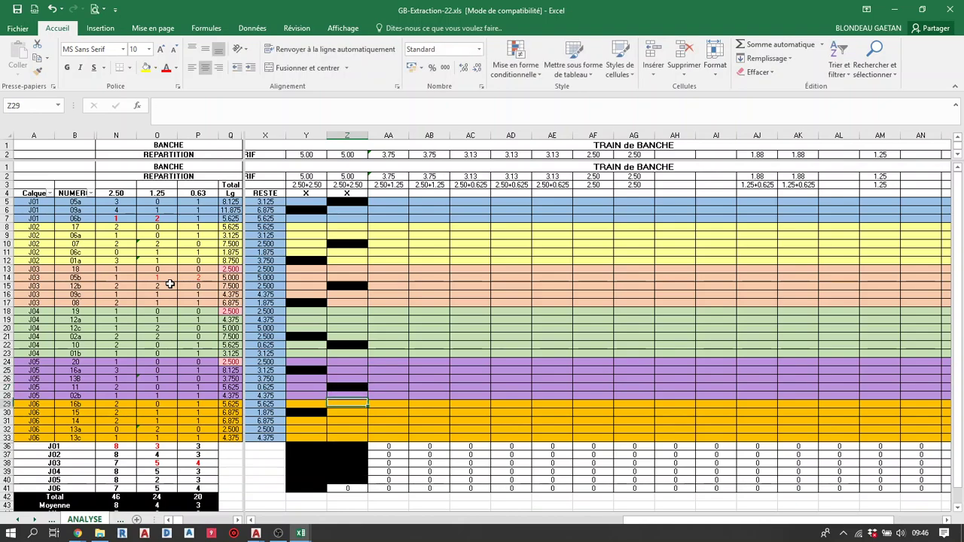
pyautogui.press('Down')
pyautogui.press('Down')
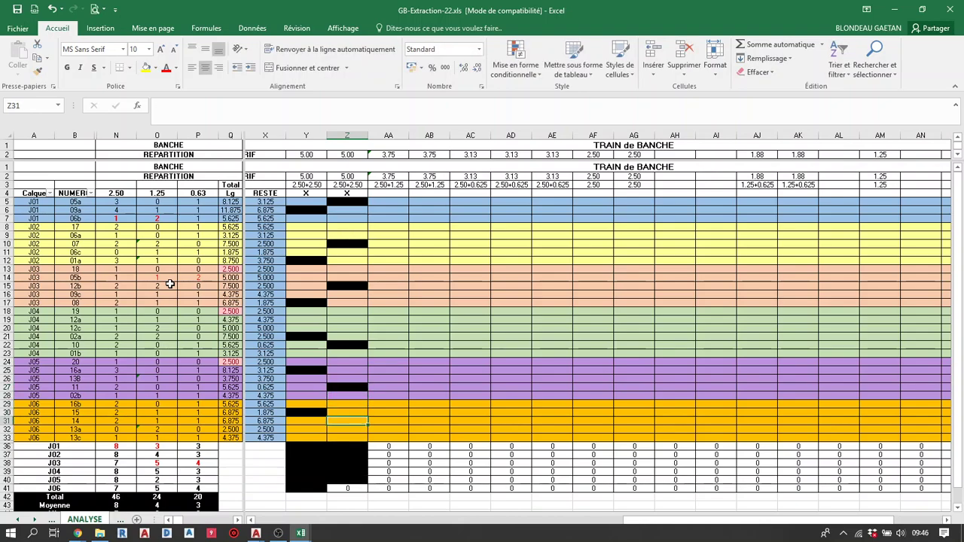
pyautogui.write('1')
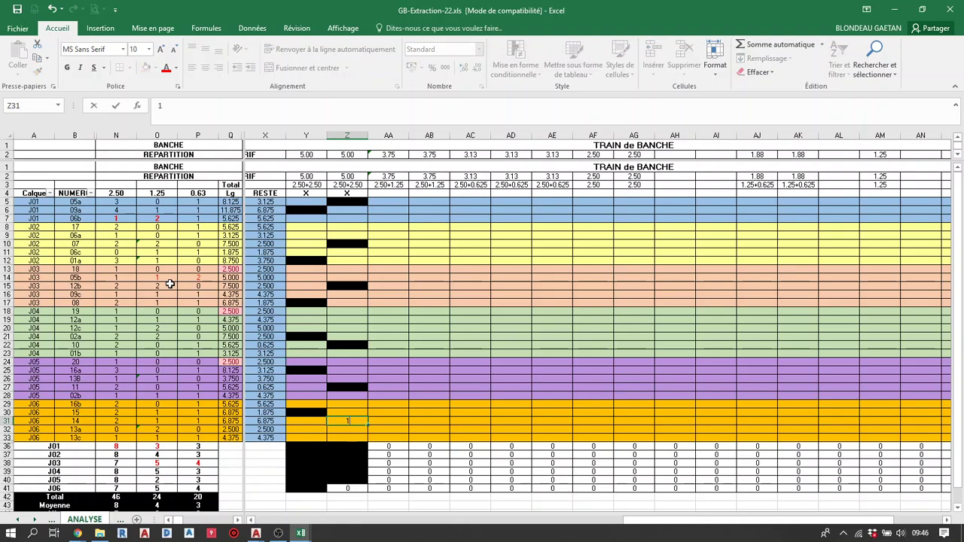
pyautogui.press('Up')
pyautogui.press('Up')
pyautogui.press('Up')
pyautogui.press('Up')
pyautogui.press('Up')
pyautogui.press('Up')
pyautogui.press('Up')
pyautogui.press('Up')
pyautogui.press('Up')
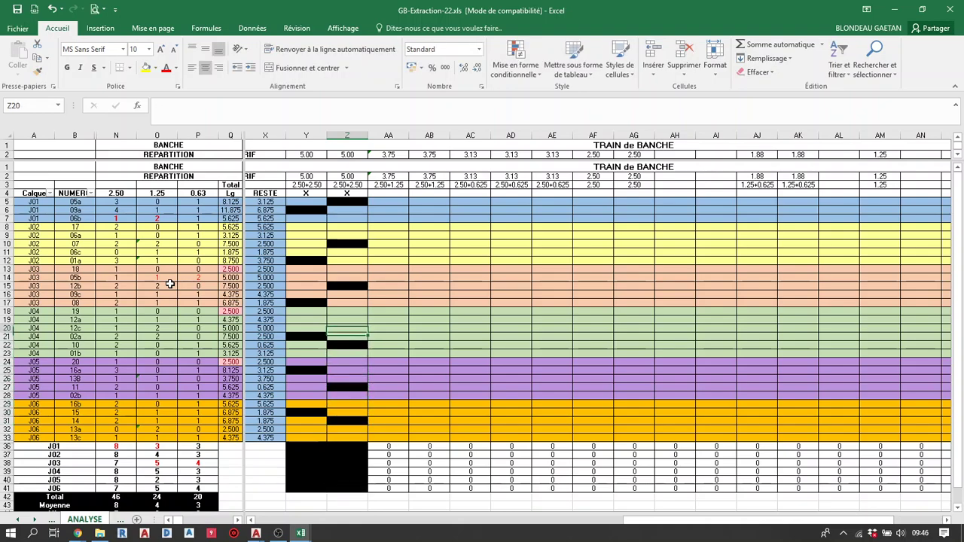
pyautogui.press('Up')
pyautogui.press('Up')
pyautogui.press('Up')
pyautogui.press('Up')
pyautogui.press('Up')
pyautogui.press('Up')
pyautogui.press('Up')
pyautogui.press('Up')
pyautogui.press('Up')
pyautogui.press('Up')
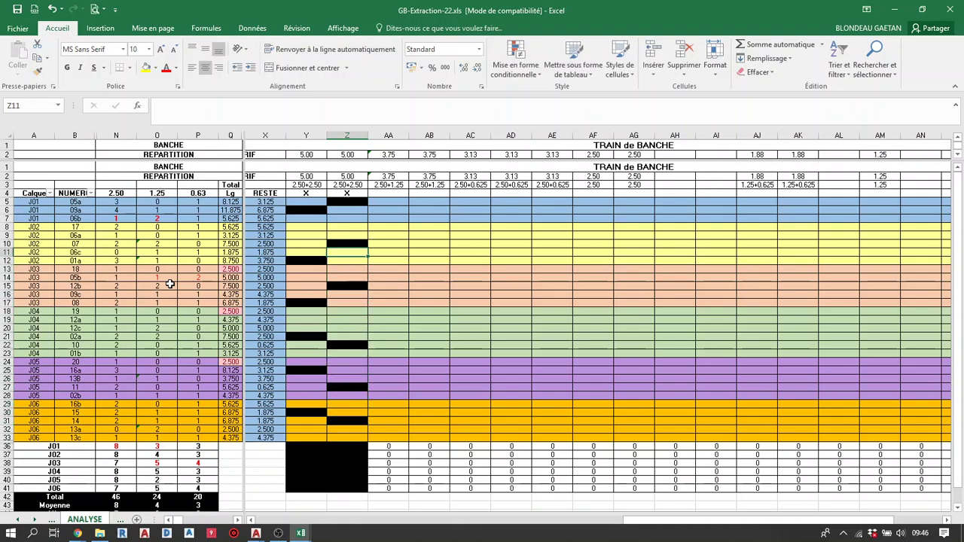
pyautogui.press('Up')
pyautogui.press('Up')
pyautogui.press('Up')
pyautogui.press('Up')
pyautogui.press('Up')
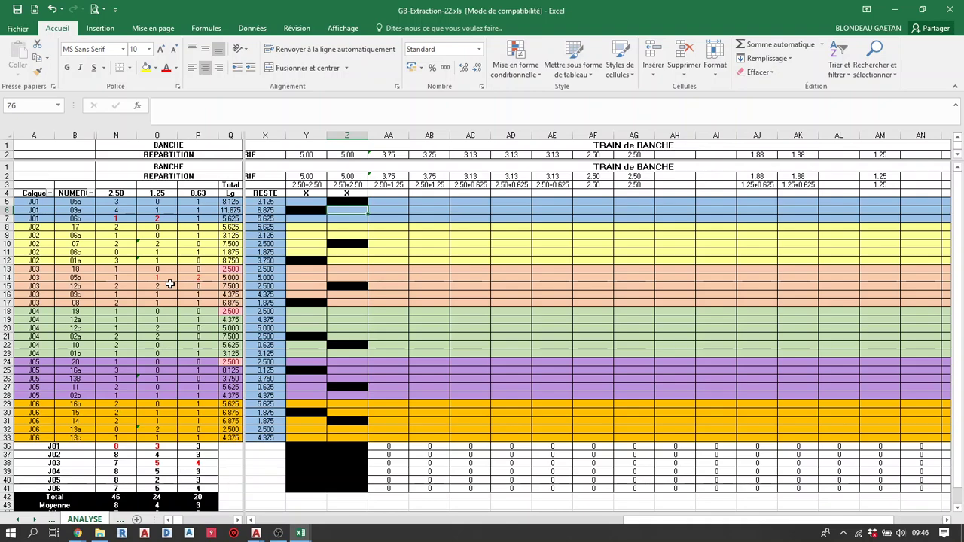
pyautogui.press('Left')
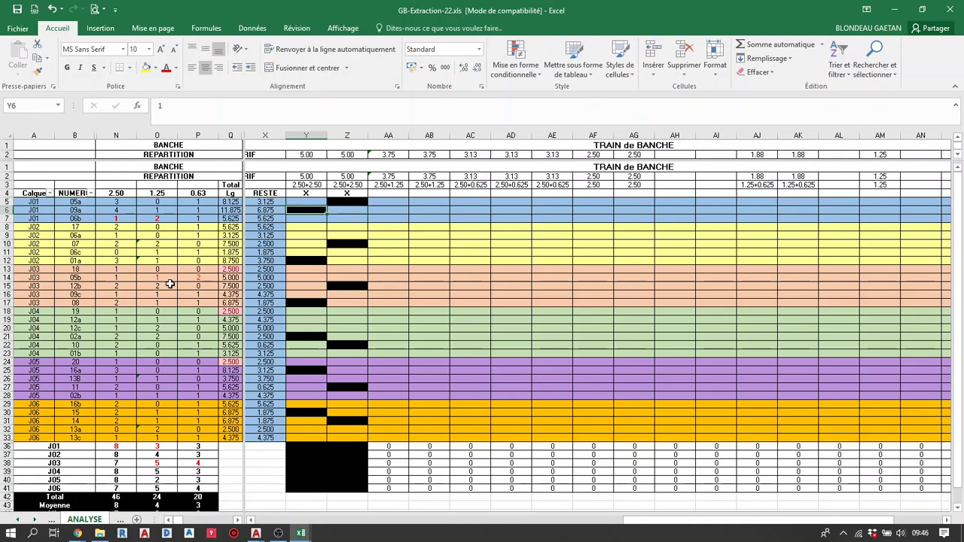
pyautogui.press('Left')
pyautogui.press('Up')
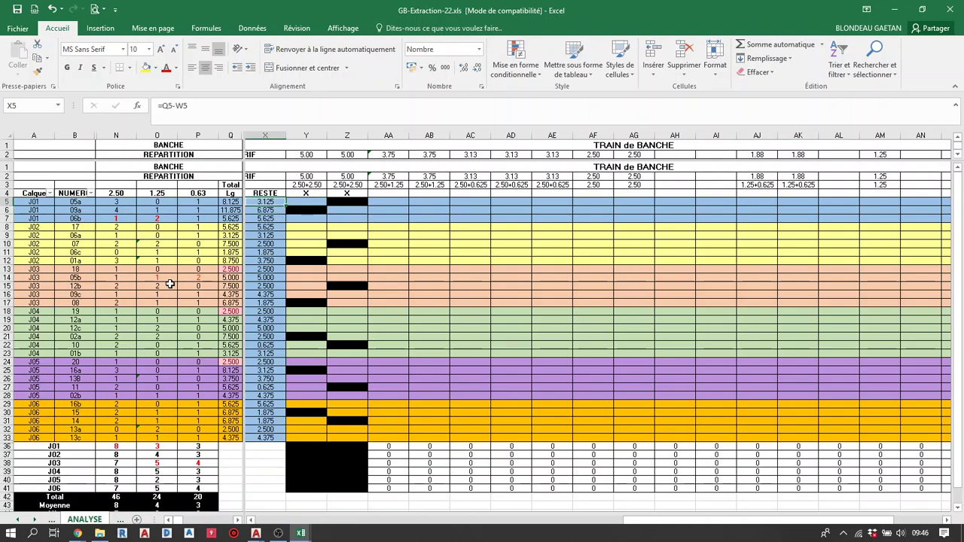
pyautogui.press('Down')
pyautogui.press('Down')
pyautogui.press('Down')
pyautogui.press('Down')
pyautogui.press('Down')
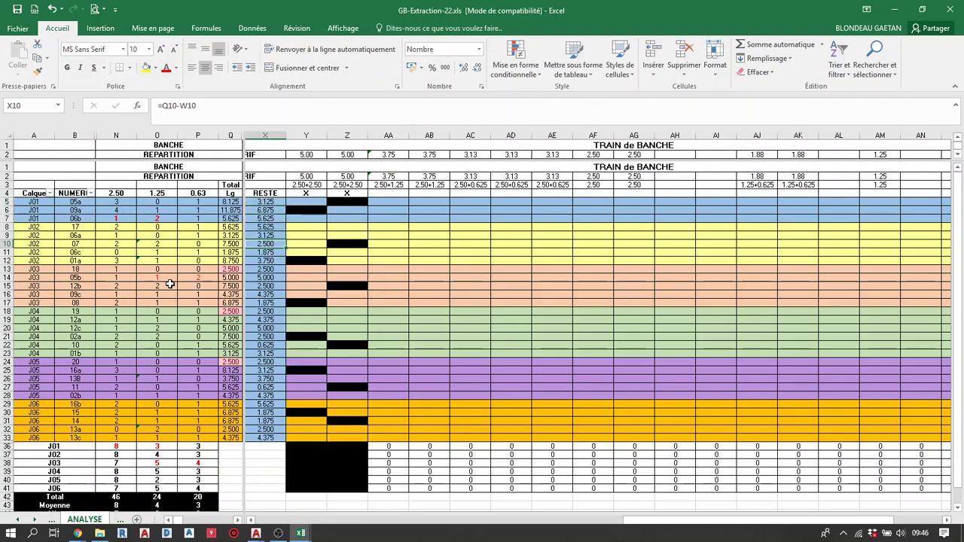
pyautogui.press('Up')
pyautogui.press('Up')
pyautogui.press('Up')
pyautogui.press('Up')
pyautogui.press('Up')
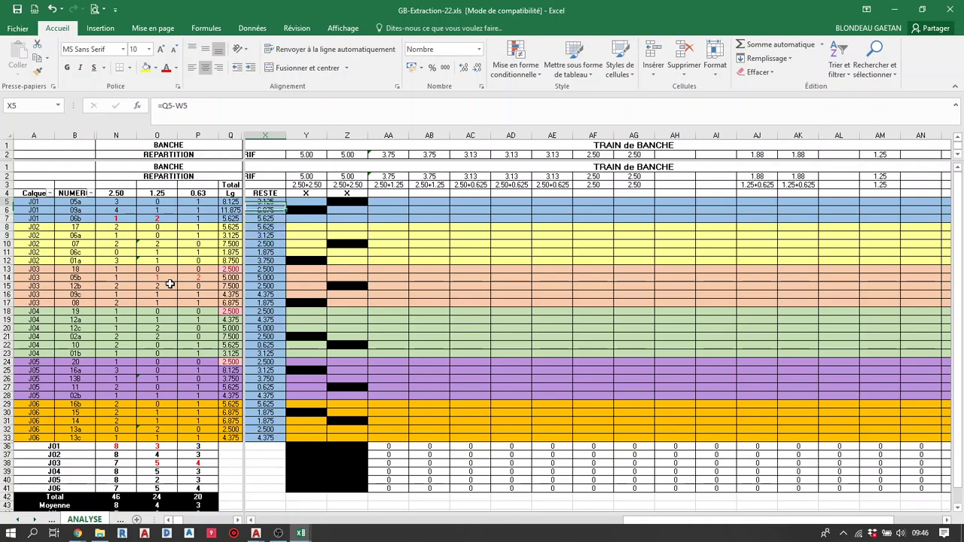
pyautogui.press('Down')
pyautogui.press('Down')
pyautogui.press('Down')
pyautogui.press('Down')
pyautogui.press('Down')
pyautogui.press('Down')
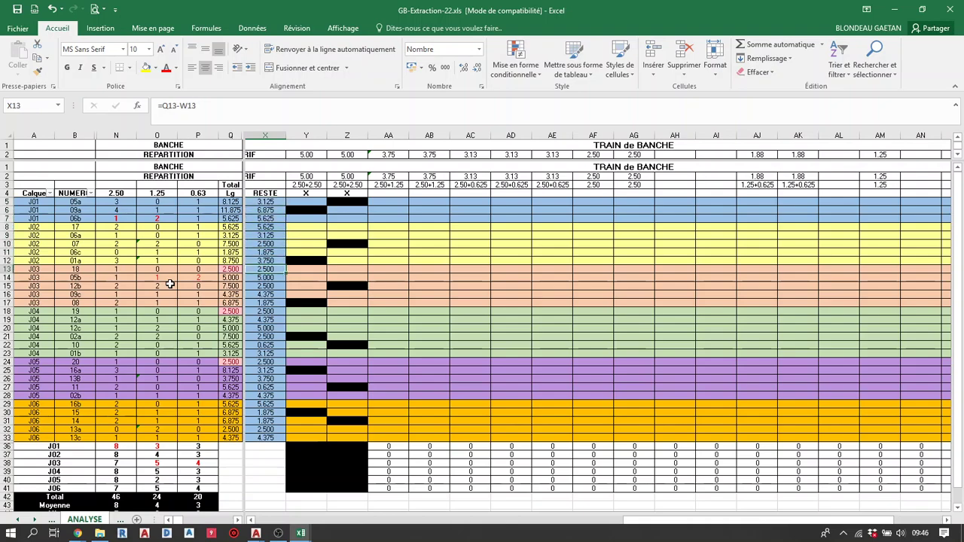
pyautogui.press('Down')
pyautogui.press('Down')
pyautogui.press('Down')
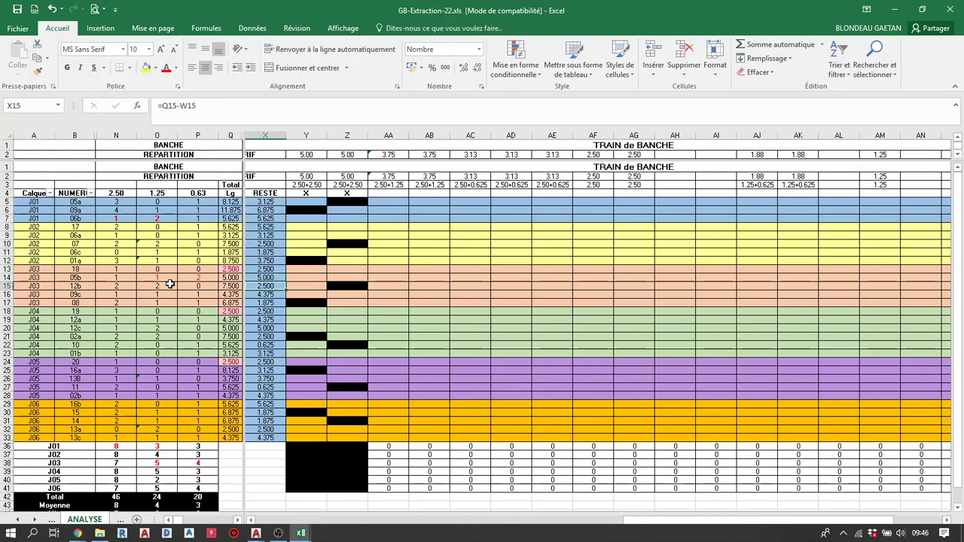
pyautogui.press('Down')
pyautogui.press('Down')
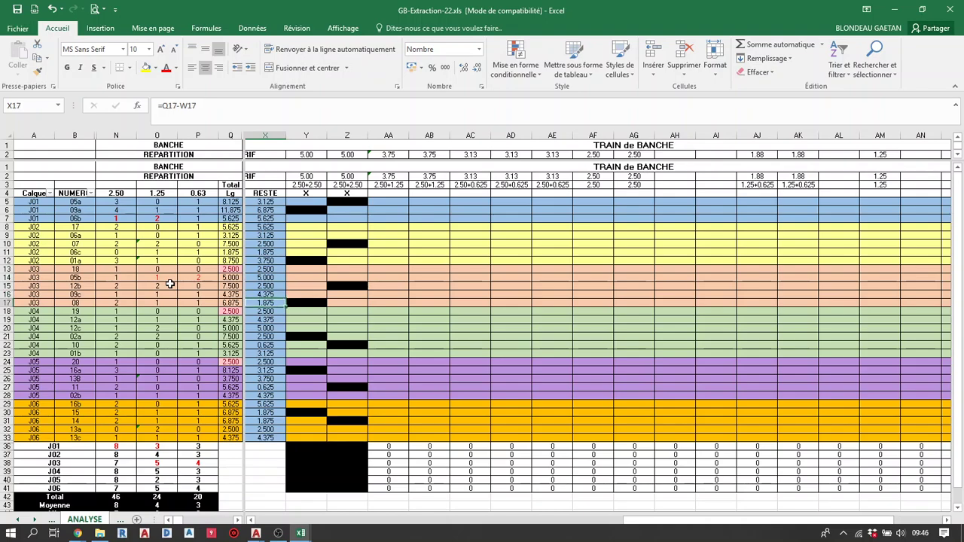
pyautogui.press('Up')
pyautogui.press('Up')
pyautogui.press('Up')
pyautogui.press('Up')
pyautogui.press('Down')
pyautogui.press('Down')
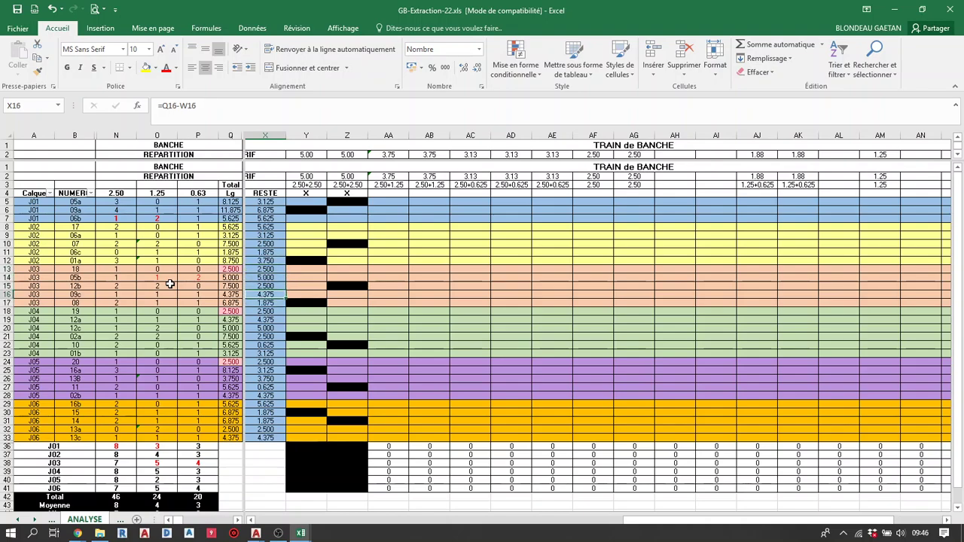
pyautogui.press('Down')
pyautogui.press('Down')
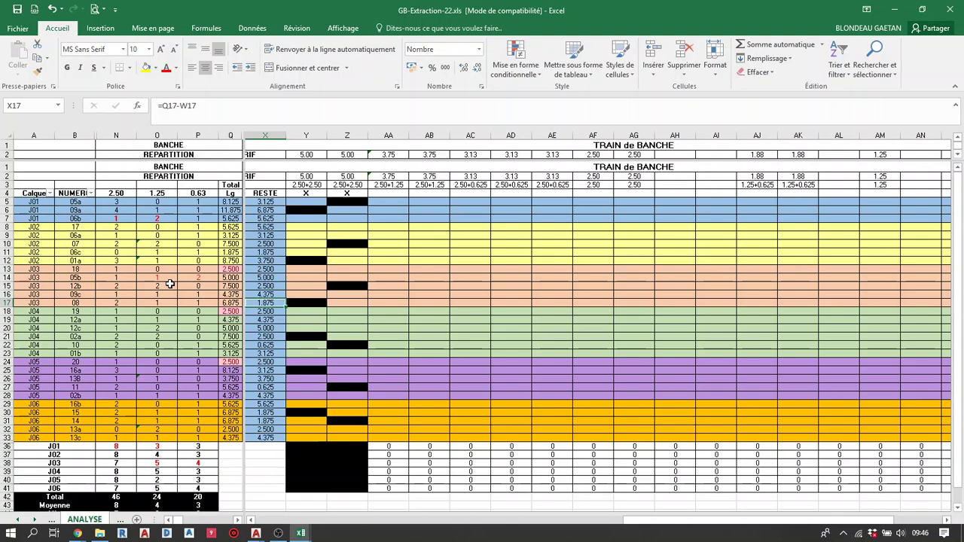
pyautogui.press('Down')
pyautogui.press('Down')
pyautogui.press('Down')
pyautogui.press('Down')
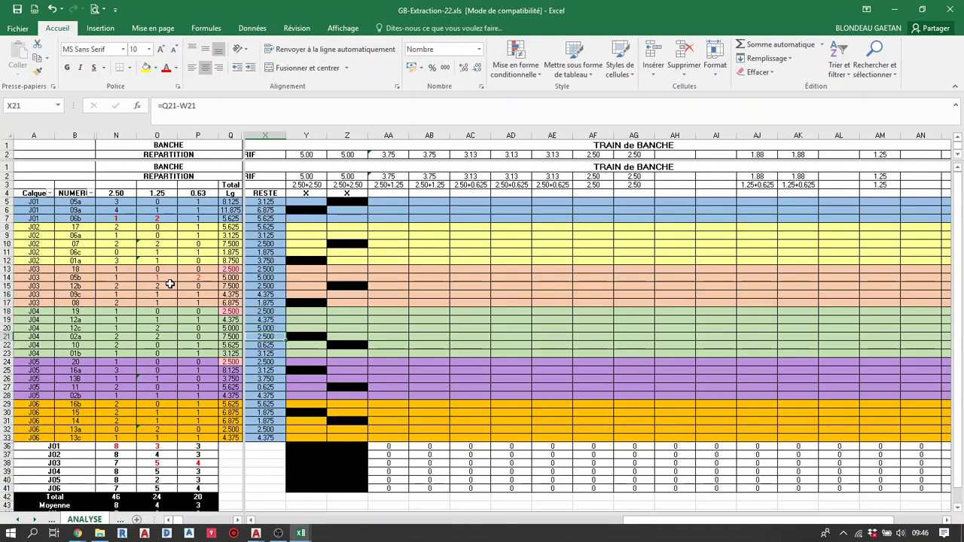
pyautogui.press('Down')
pyautogui.press('Down')
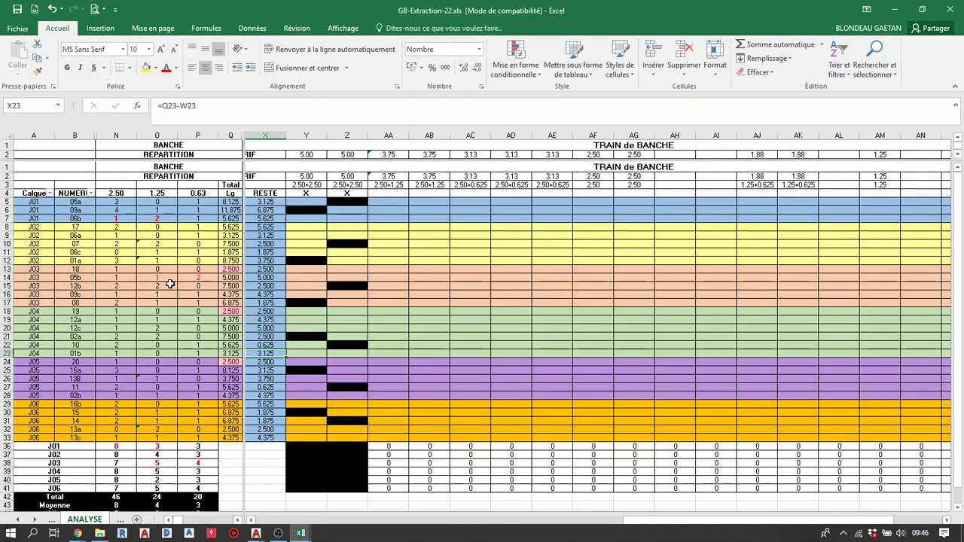
pyautogui.press('Up')
pyautogui.press('Up')
pyautogui.press('Up')
pyautogui.press('Up')
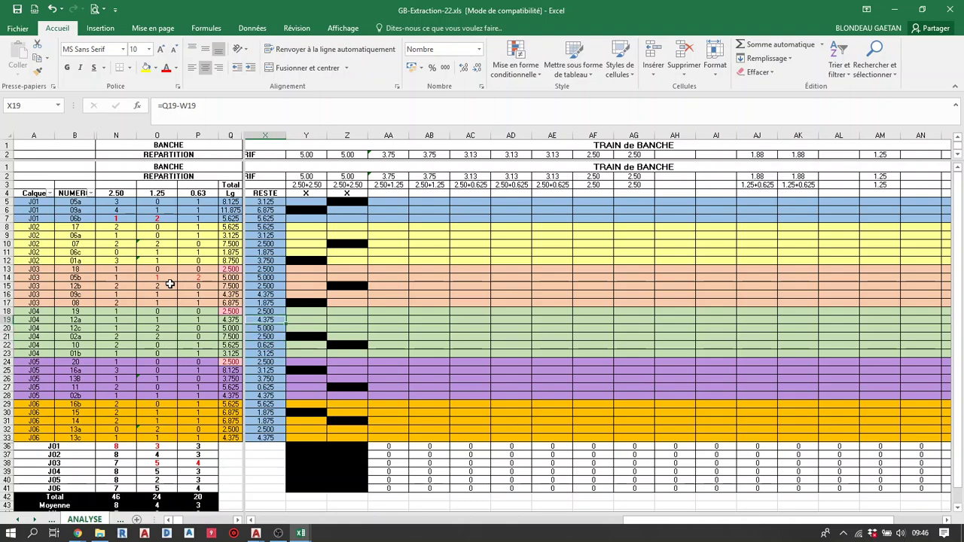
pyautogui.press('Down')
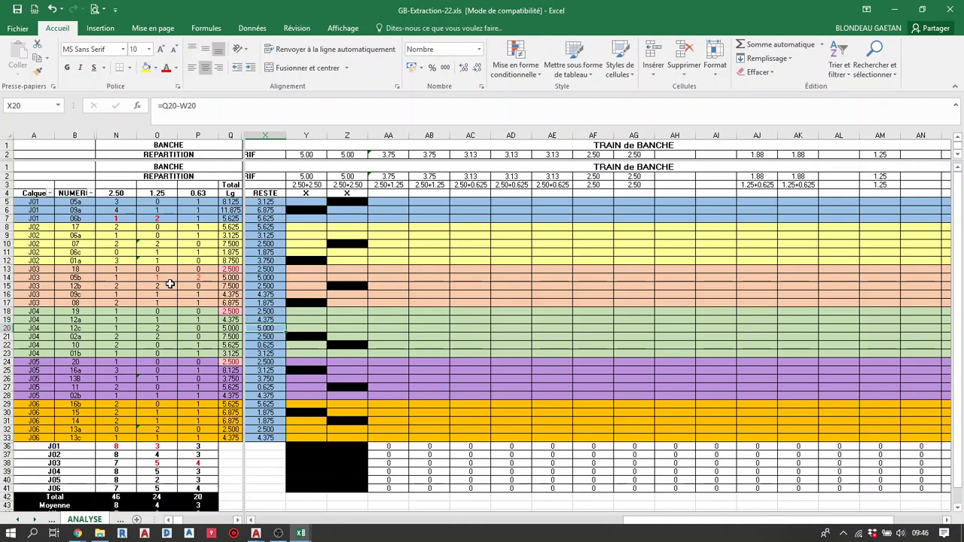
pyautogui.press('Down')
pyautogui.press('Up')
pyautogui.press('Up')
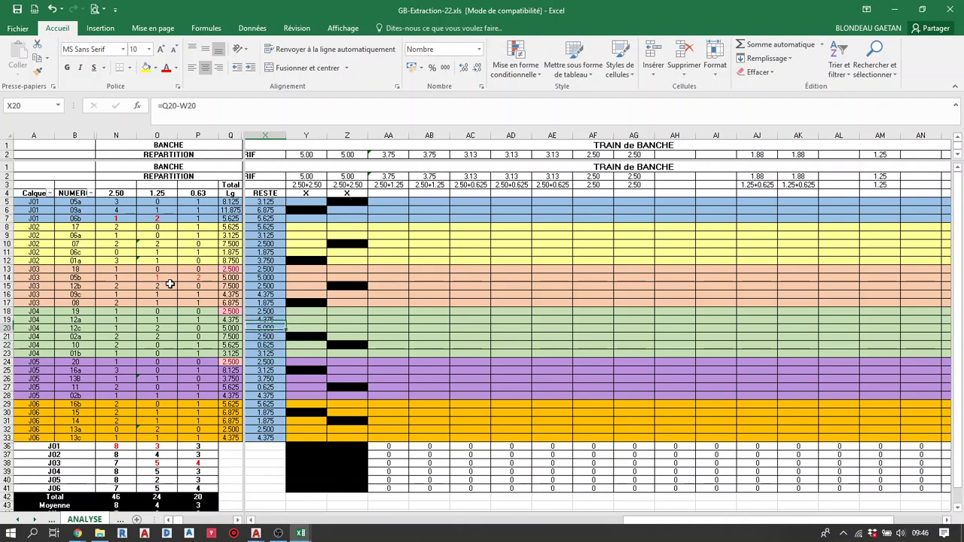
pyautogui.press('Down')
pyautogui.press('Down')
pyautogui.press('Down')
pyautogui.press('Down')
pyautogui.press('Down')
pyautogui.press('Down')
pyautogui.press('Down')
pyautogui.press('Down')
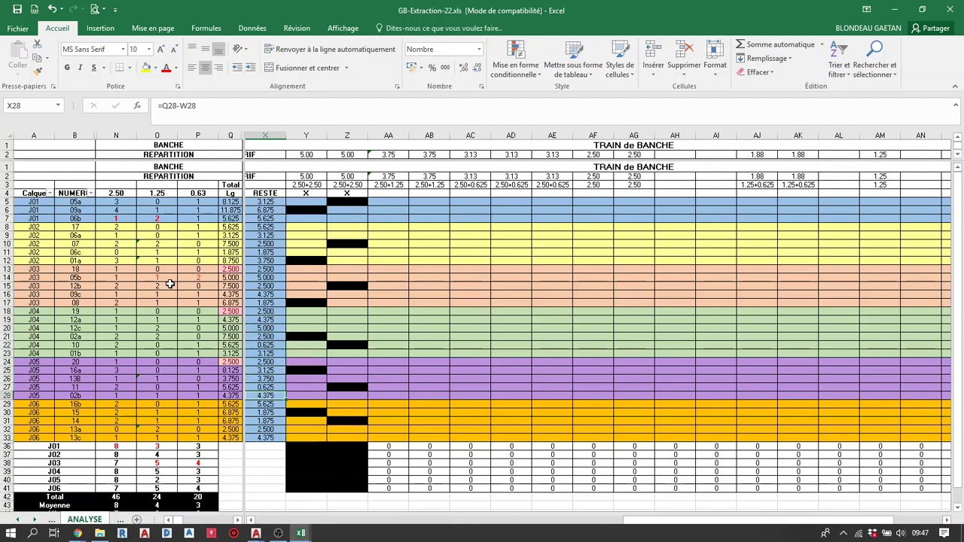
pyautogui.press('Down')
pyautogui.press('Down')
pyautogui.press('Down')
pyautogui.press('Down')
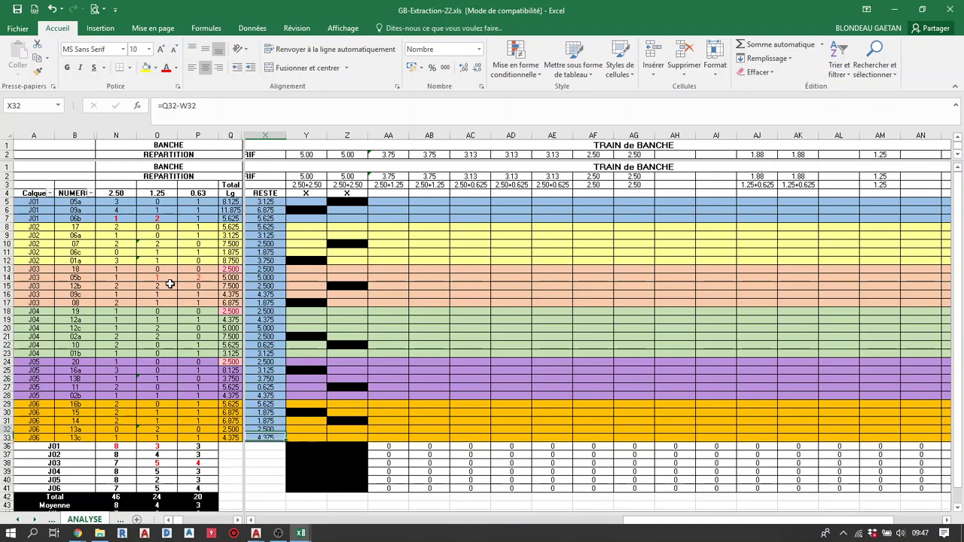
pyautogui.press('Up')
pyautogui.press('Up')
pyautogui.press('Up')
pyautogui.press('Up')
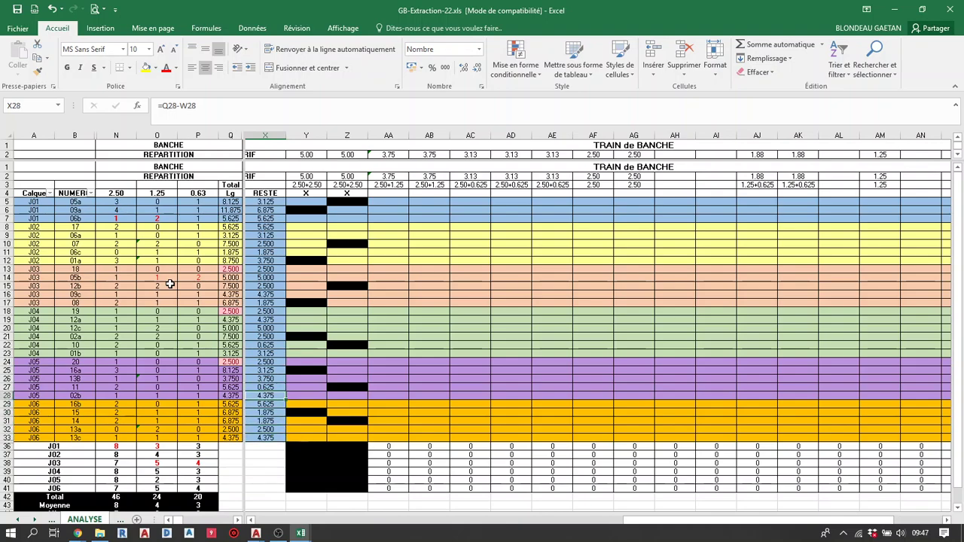
pyautogui.press('Up')
pyautogui.press('Up')
pyautogui.press('Up')
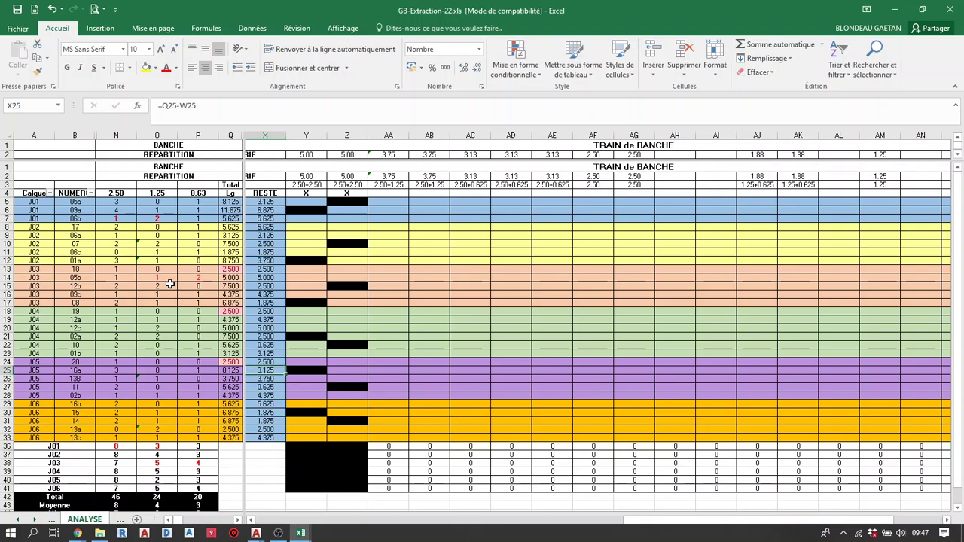
pyautogui.press('Up')
pyautogui.press('Down')
pyautogui.press('Up')
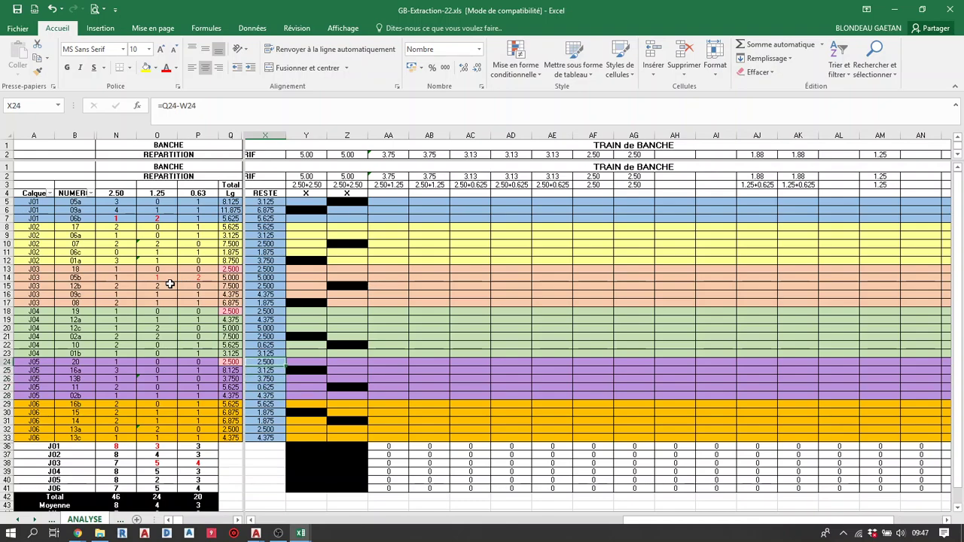
pyautogui.press('Up')
pyautogui.press('Down')
pyautogui.press('Down')
pyautogui.press('Up')
pyautogui.press('Up')
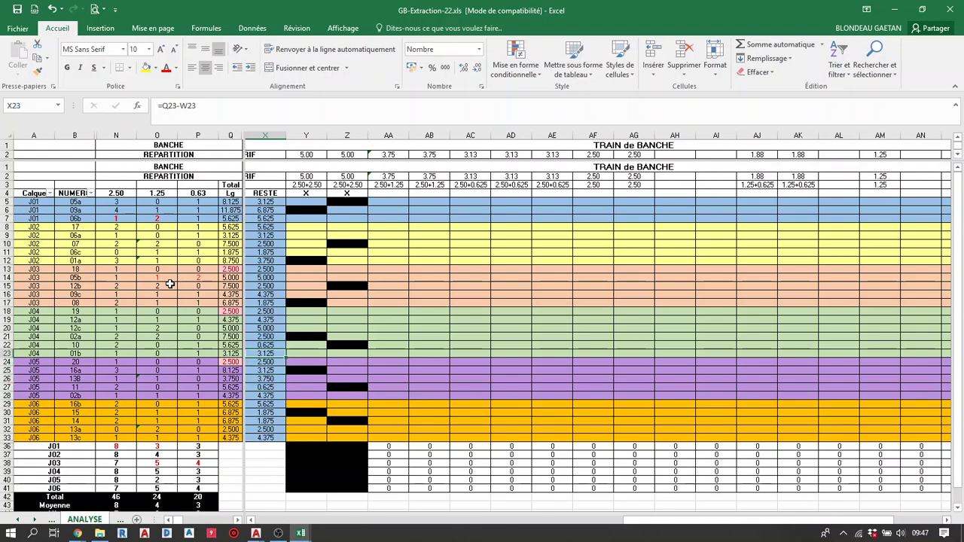
pyautogui.press('Down')
pyautogui.press('Up')
pyautogui.press('Up')
pyautogui.press('Up')
pyautogui.press('Up')
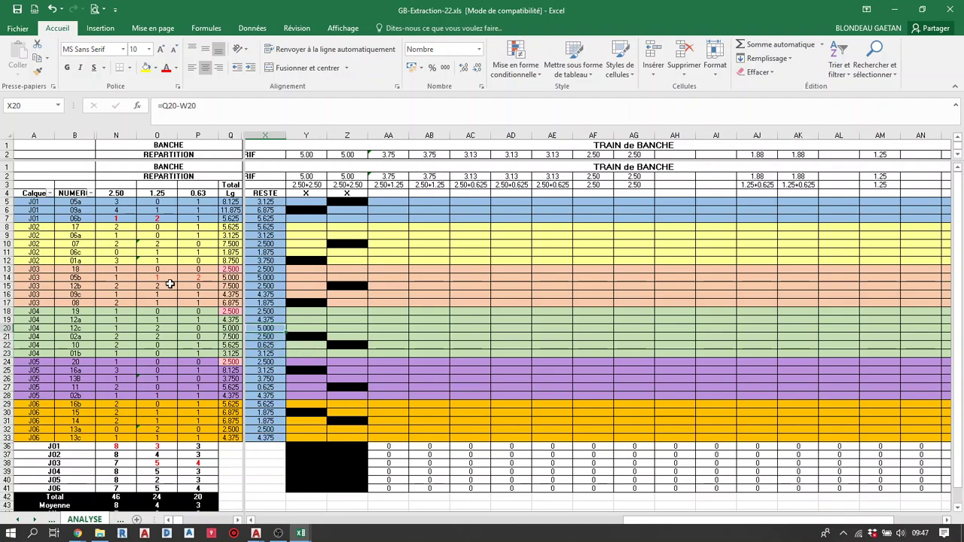
pyautogui.press('Up')
pyautogui.press('Up')
pyautogui.press('Up')
pyautogui.press('Up')
pyautogui.press('Up')
pyautogui.press('Up')
pyautogui.press('Up')
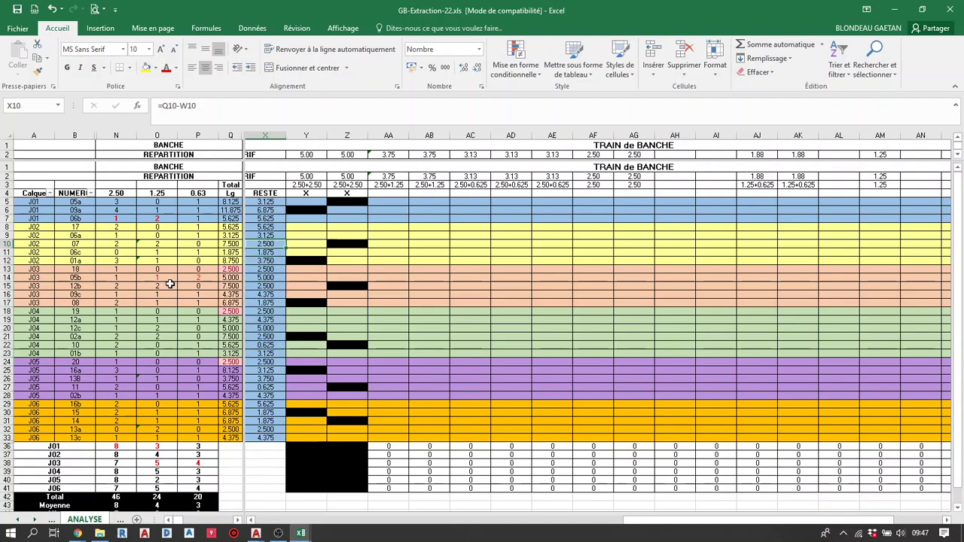
pyautogui.press('Up')
pyautogui.press('Up')
pyautogui.press('Up')
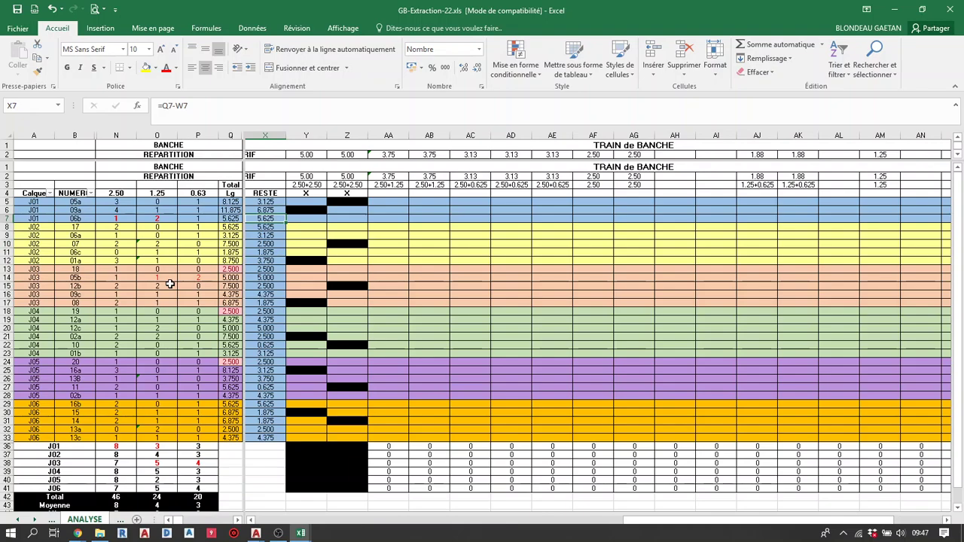
pyautogui.press('Down')
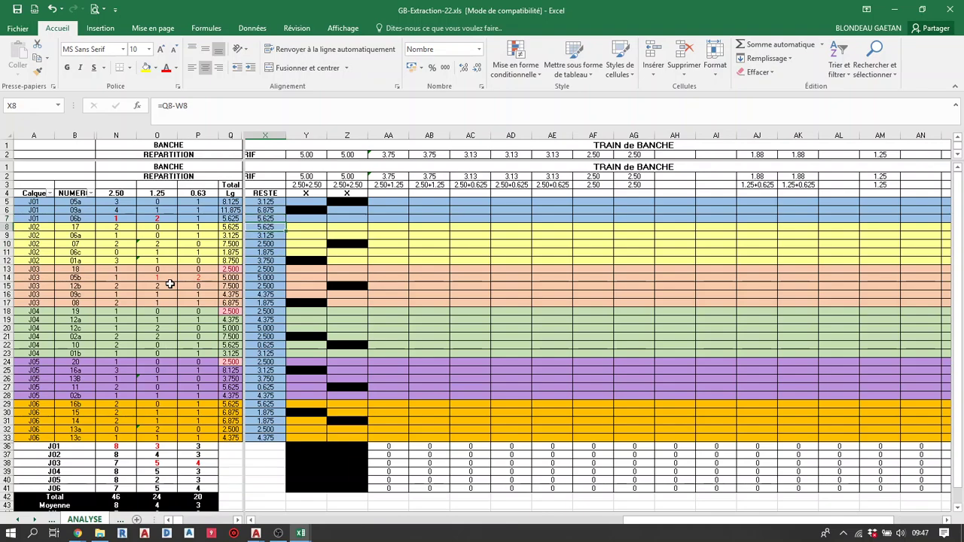
pyautogui.press('Down')
pyautogui.press('Down')
pyautogui.press('Down')
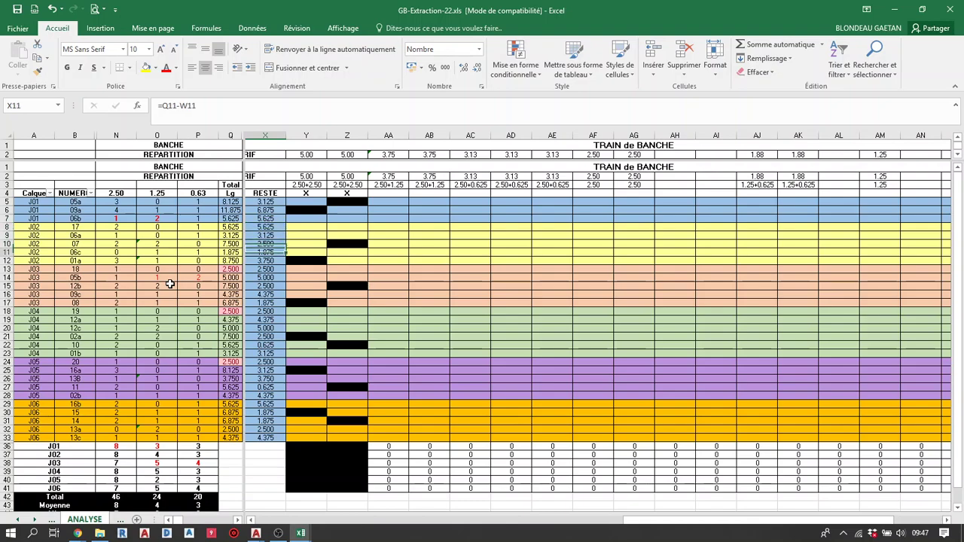
pyautogui.press('Down')
pyautogui.press('Down')
pyautogui.press('Down')
pyautogui.press('Down')
pyautogui.press('Down')
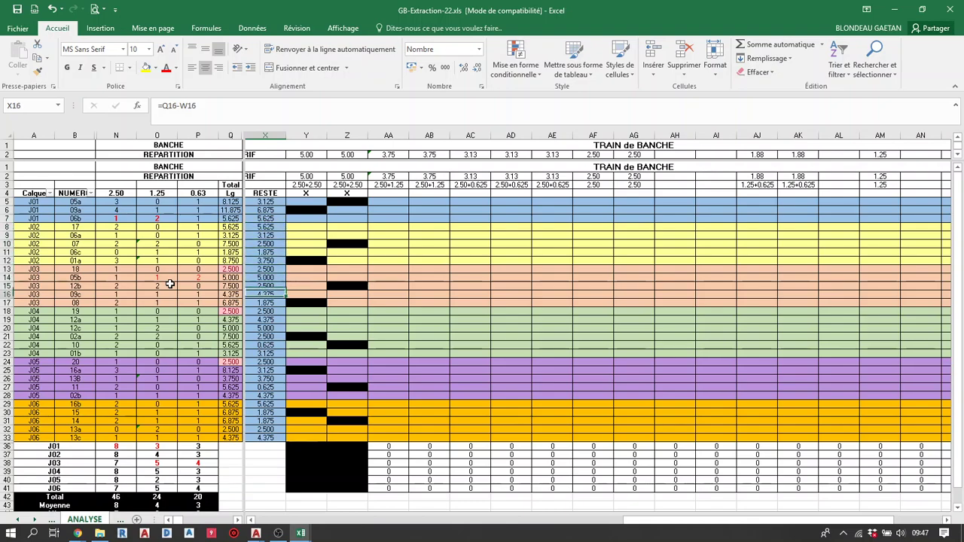
pyautogui.press('Down')
pyautogui.press('Down')
pyautogui.press('Down')
pyautogui.press('Down')
pyautogui.press('Down')
pyautogui.press('Down')
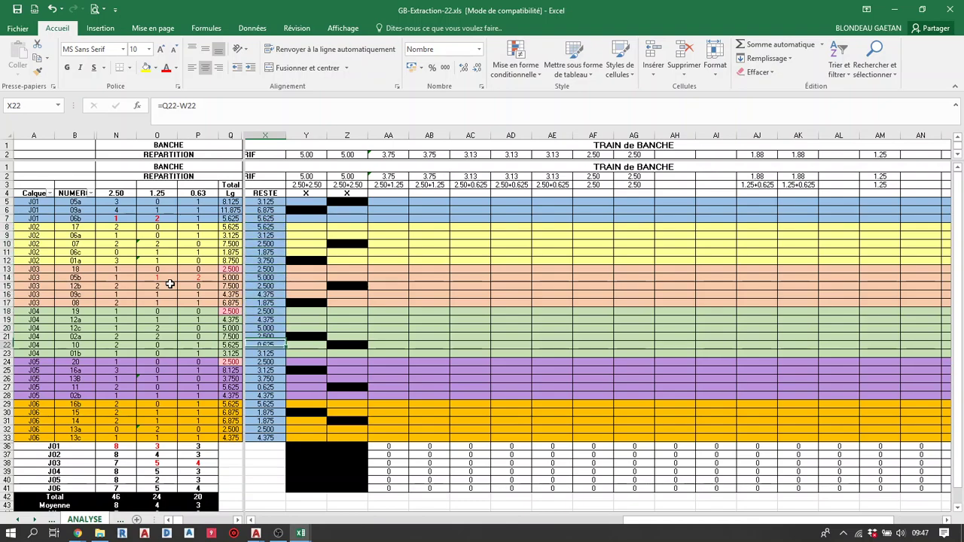
pyautogui.press('Down')
pyautogui.press('Down')
pyautogui.press('Down')
pyautogui.press('Down')
pyautogui.press('Down')
pyautogui.press('Down')
pyautogui.press('Up')
pyautogui.press('Up')
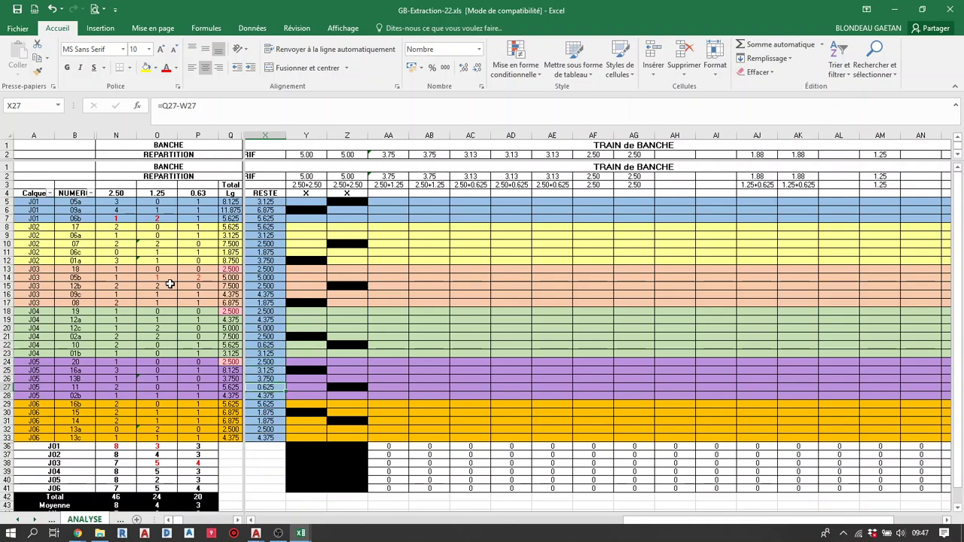
pyautogui.press('Up')
pyautogui.press('Up')
pyautogui.press('Down')
pyautogui.press('Down')
pyautogui.press('Down')
pyautogui.press('Down')
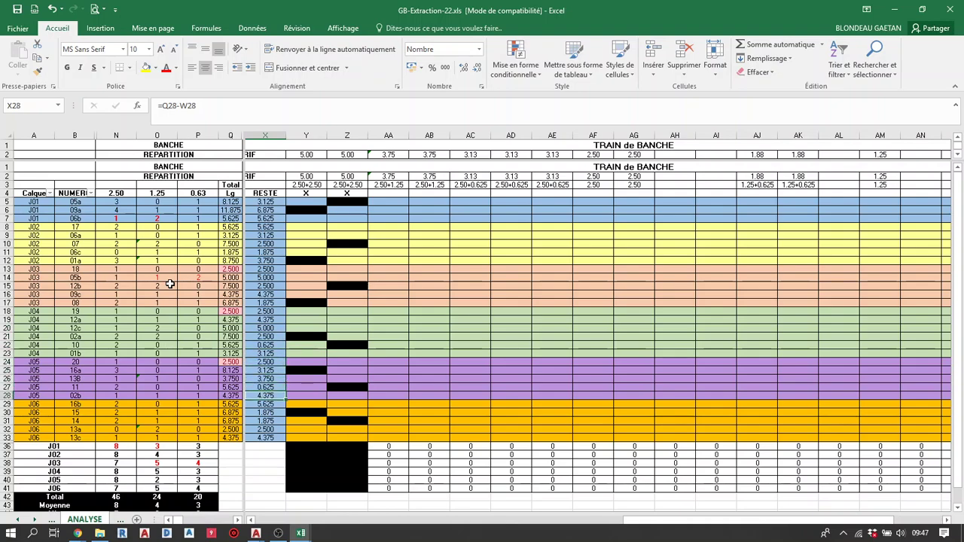
pyautogui.press('Up')
pyautogui.press('Up')
pyautogui.press('Up')
pyautogui.press('Up')
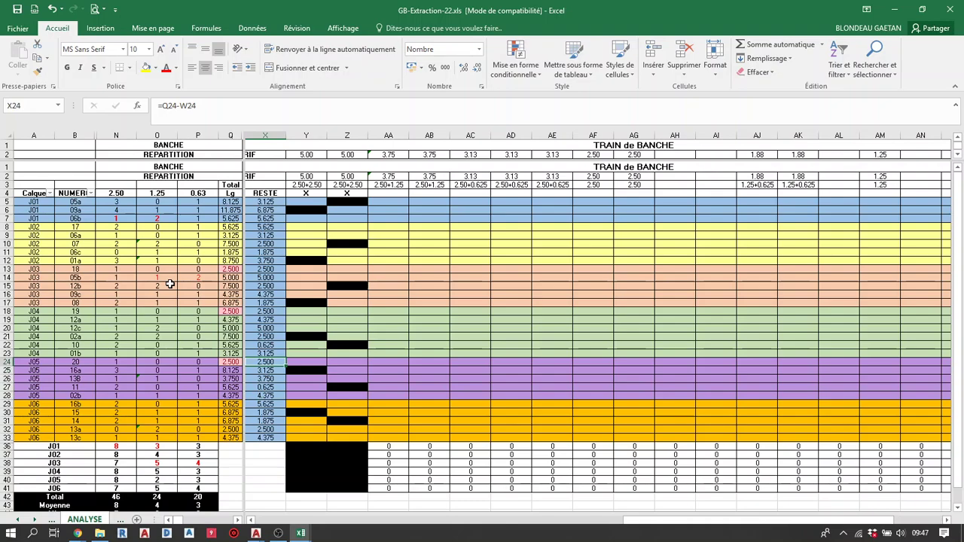
pyautogui.press('Down')
pyautogui.press('Down')
pyautogui.press('Down')
pyautogui.press('Down')
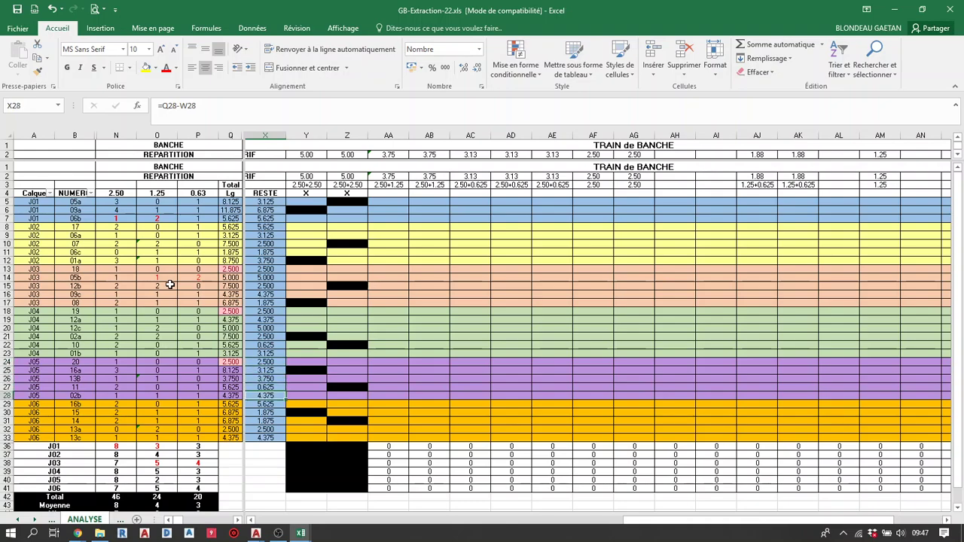
pyautogui.press('Up')
pyautogui.press('Up')
pyautogui.press('Up')
pyautogui.press('Up')
pyautogui.press('Up')
pyautogui.press('Up')
pyautogui.press('Up')
pyautogui.press('Up')
pyautogui.press('Up')
pyautogui.press('Up')
pyautogui.press('Up')
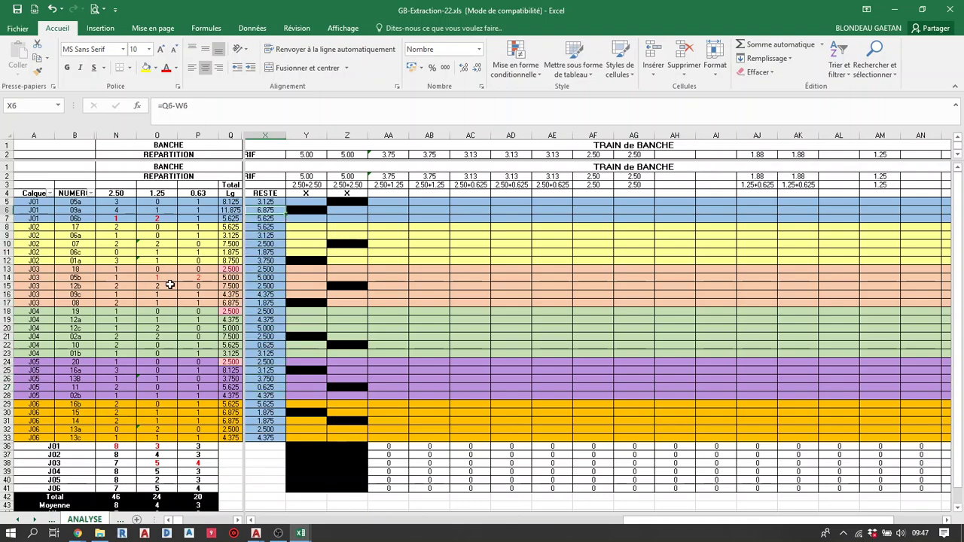
pyautogui.press('Up')
pyautogui.press('Up')
pyautogui.press('Right')
pyautogui.press('Right')
pyautogui.press('Right')
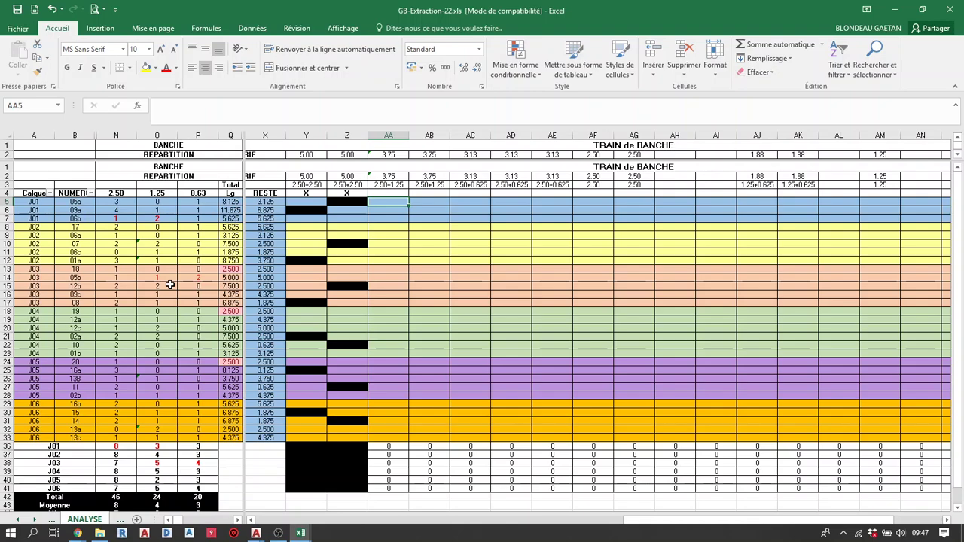
# - Enter 1 in AA6 and AA8 to assign the 3.75 (2.50+1.25) panel to rows 6 and 8
pyautogui.press('Down')
pyautogui.write('1')
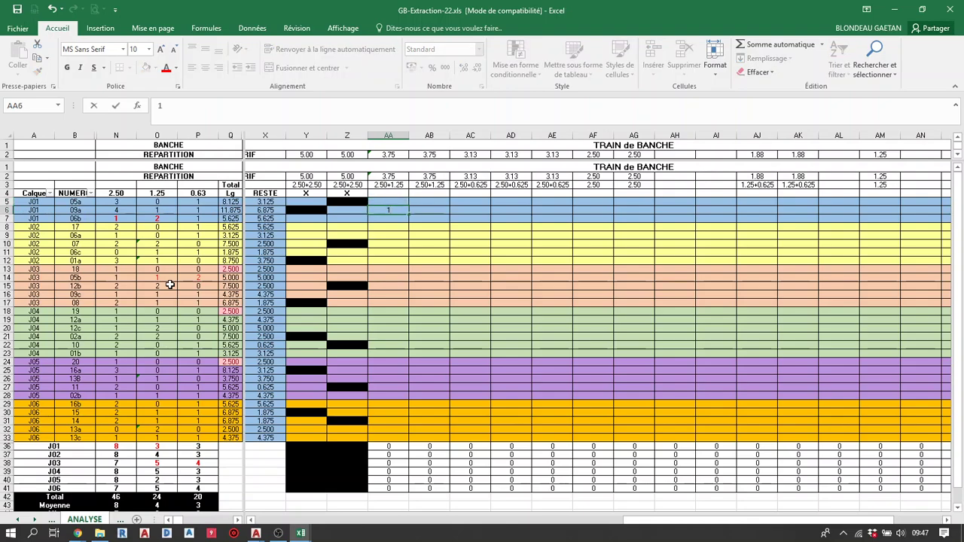
pyautogui.press('Return')
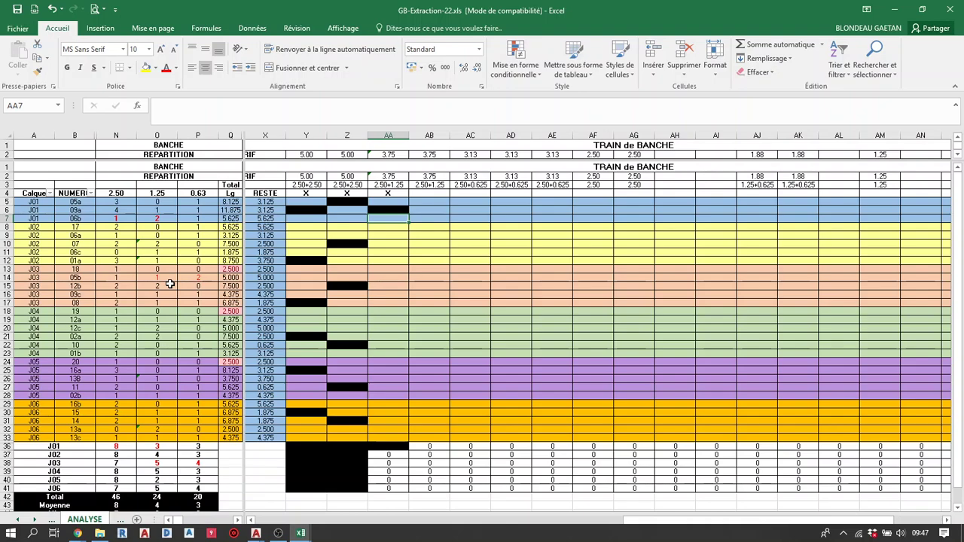
pyautogui.press('Down')
pyautogui.press('Down')
pyautogui.press('Down')
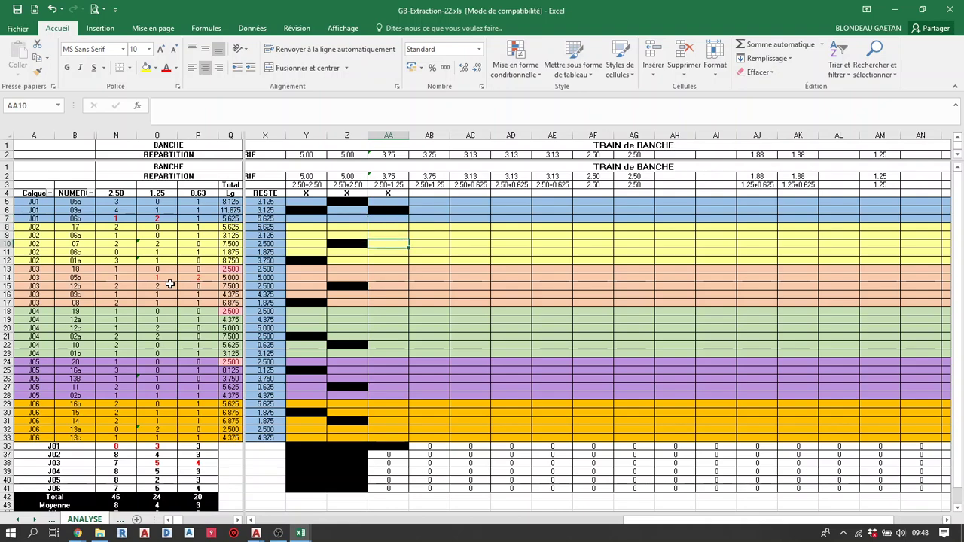
pyautogui.press('Up')
pyautogui.press('Up')
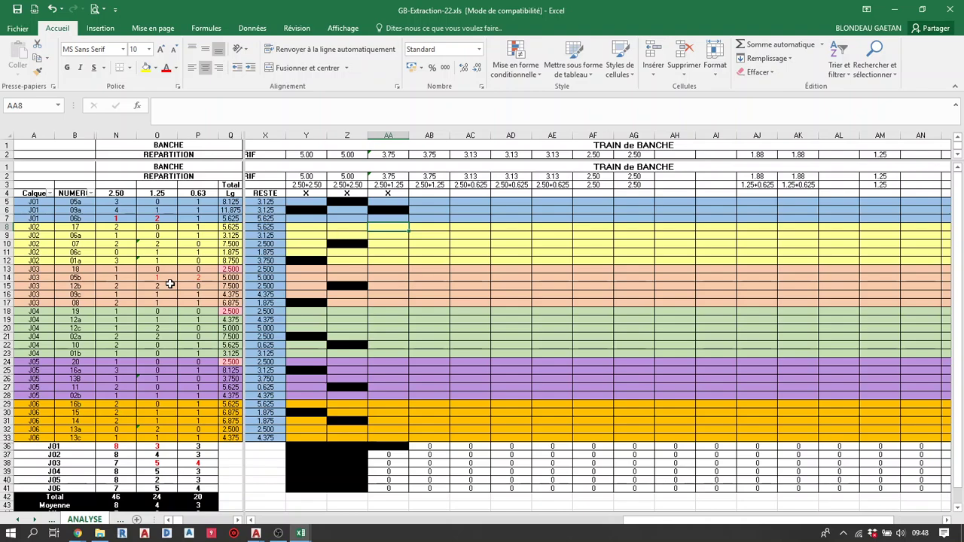
pyautogui.write('1')
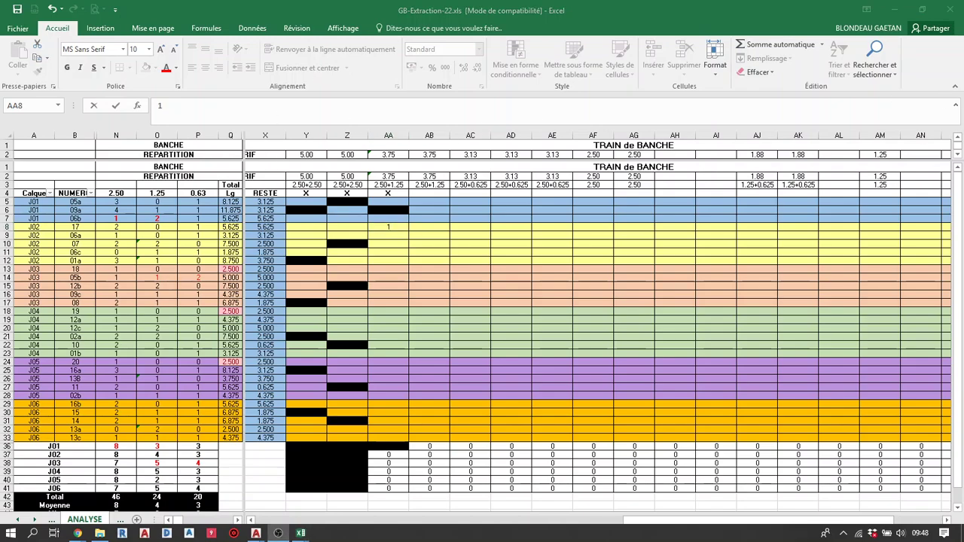
pyautogui.click(391, 228)
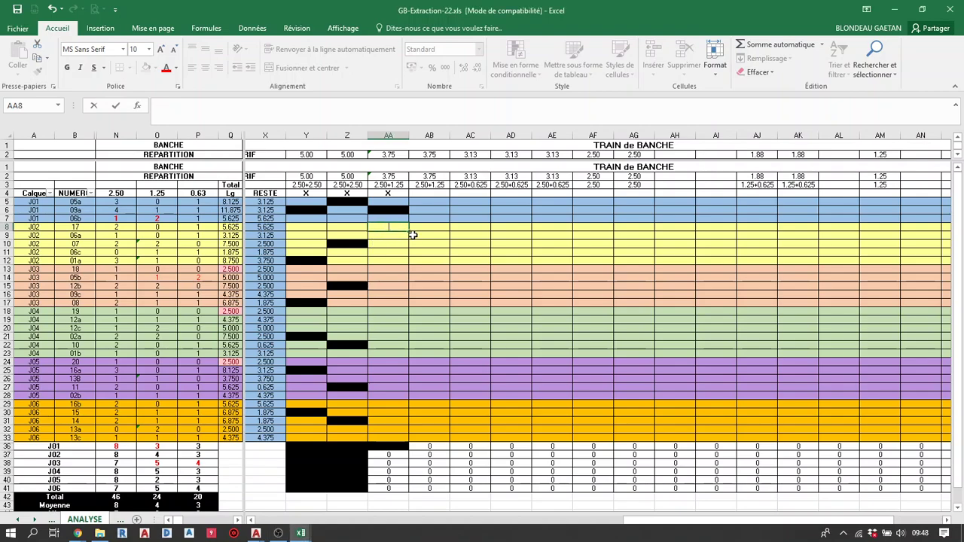
pyautogui.press('Return')
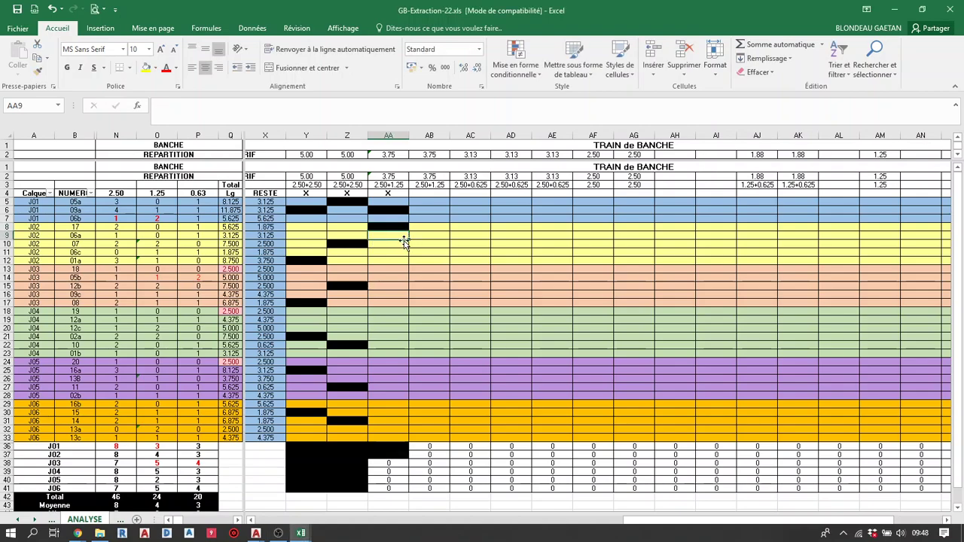
pyautogui.click(404, 242)
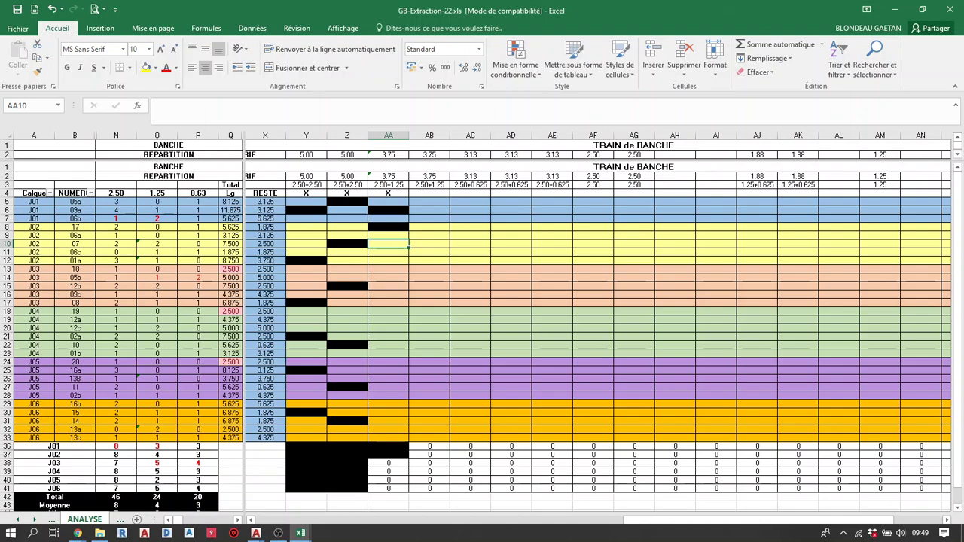
pyautogui.hotkey('alt', 'Tab')
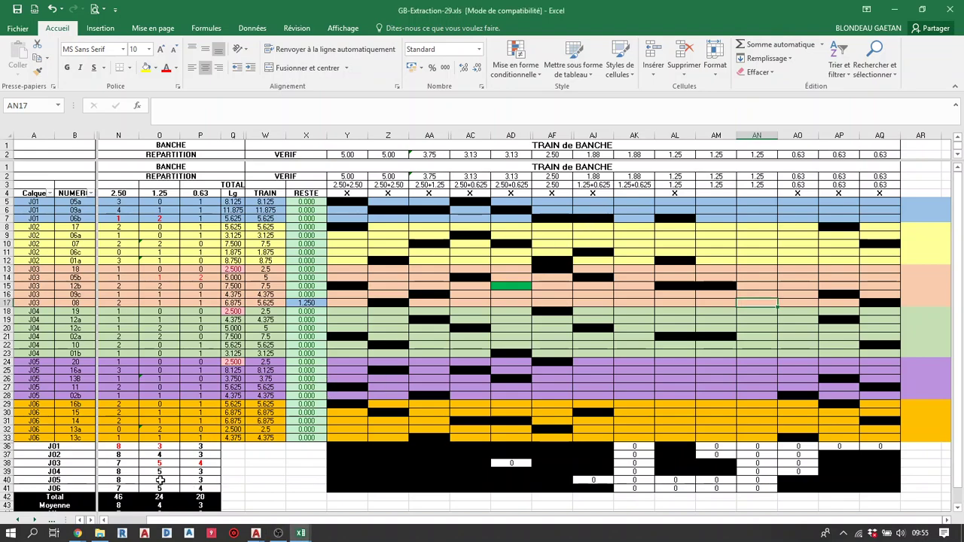
# - Review row 17's assigned panels and enter 1 in AN17
pyautogui.scroll(-1, 159, 479)
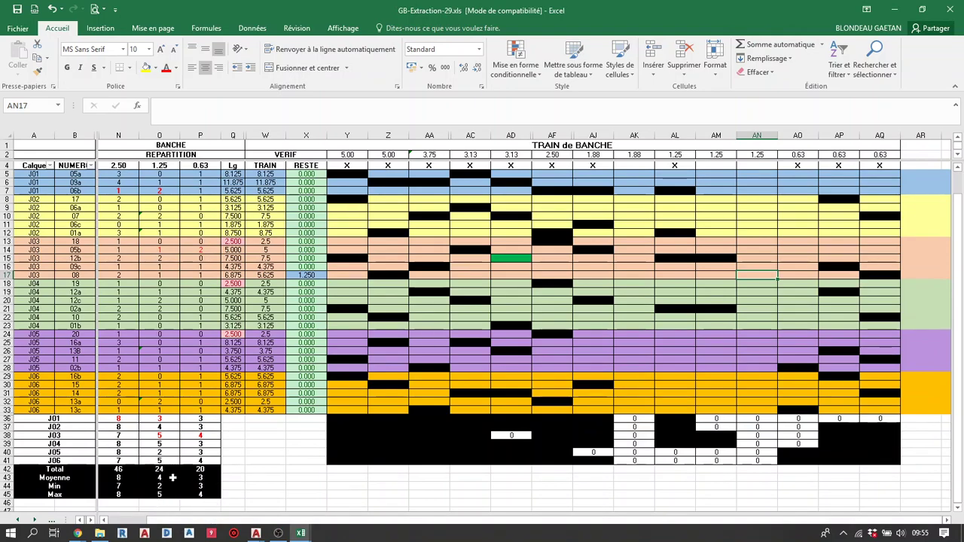
pyautogui.click(692, 291)
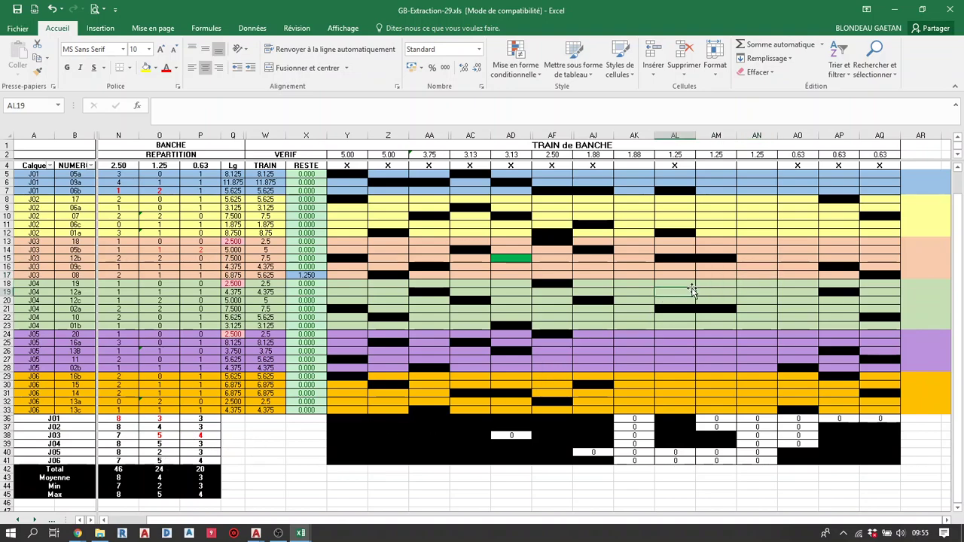
pyautogui.scroll(1, 691, 291)
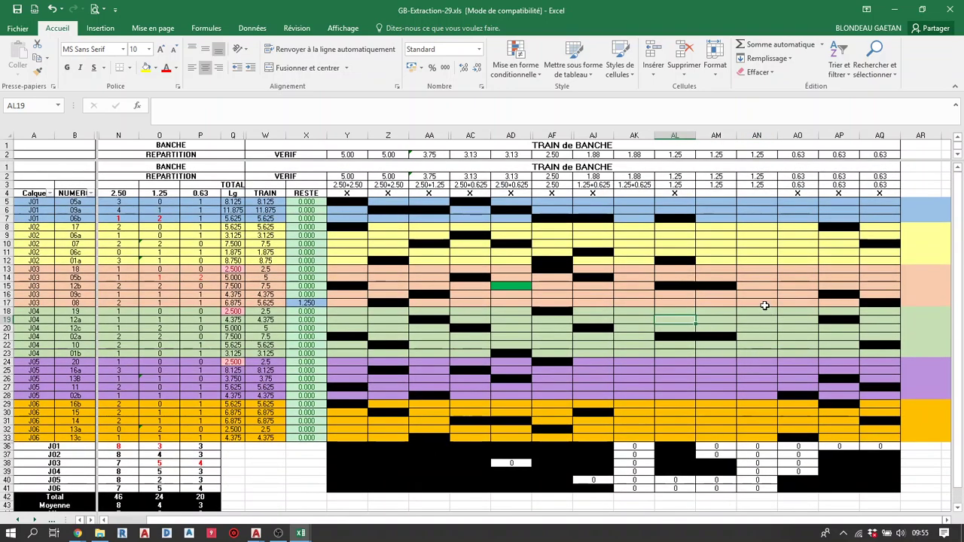
pyautogui.click(762, 305)
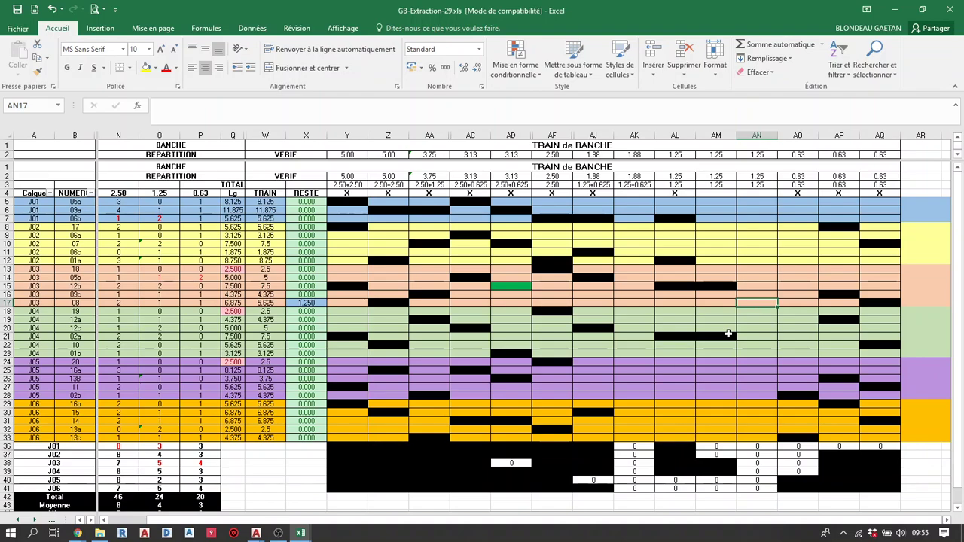
pyautogui.press('Left')
pyautogui.press('Left')
pyautogui.press('Left')
pyautogui.press('Left')
pyautogui.press('Left')
pyautogui.press('Left')
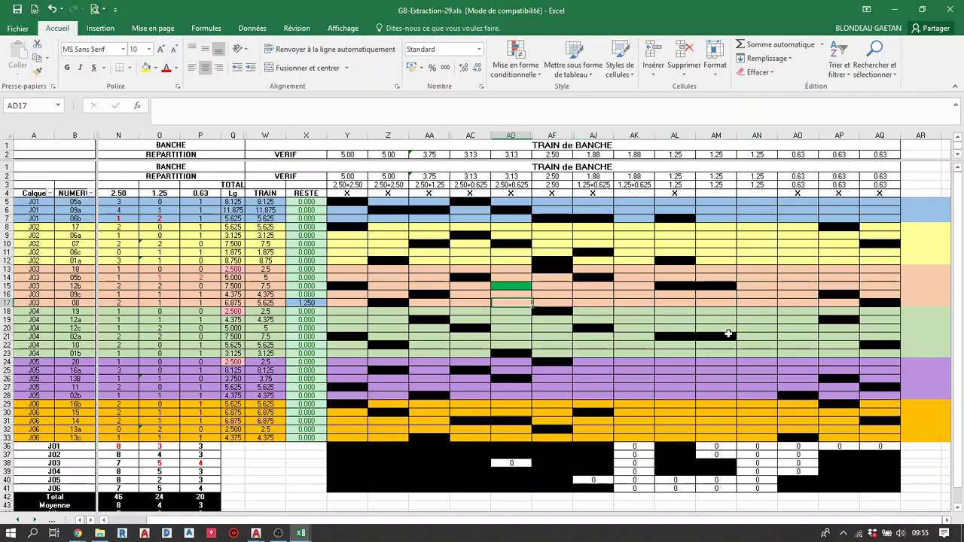
pyautogui.press('Left')
pyautogui.press('Left')
pyautogui.press('Left')
pyautogui.press('Left')
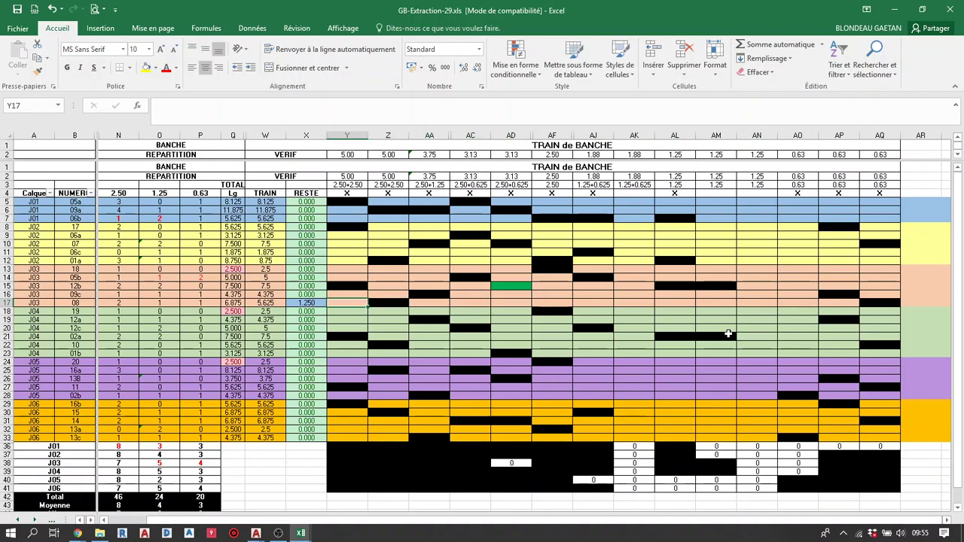
pyautogui.press('Left')
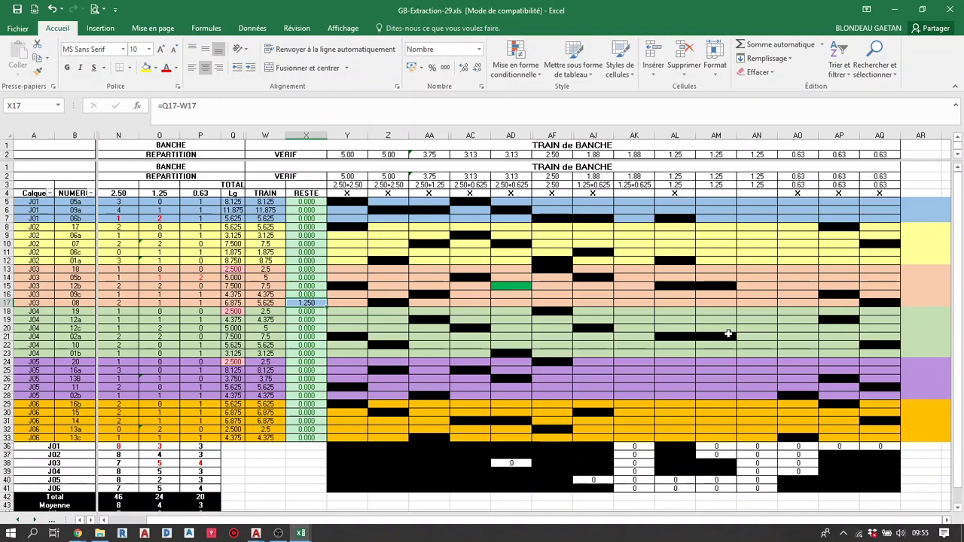
pyautogui.press('Right')
pyautogui.press('Right')
pyautogui.press('Right')
pyautogui.press('Right')
pyautogui.press('Right')
pyautogui.press('Right')
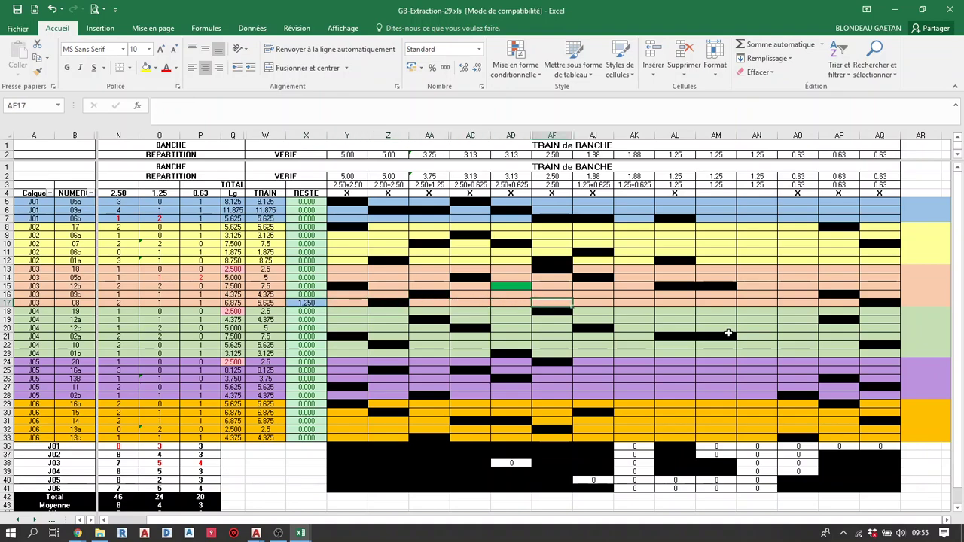
pyautogui.press('Right')
pyautogui.press('Right')
pyautogui.press('Right')
pyautogui.press('Right')
pyautogui.press('Right')
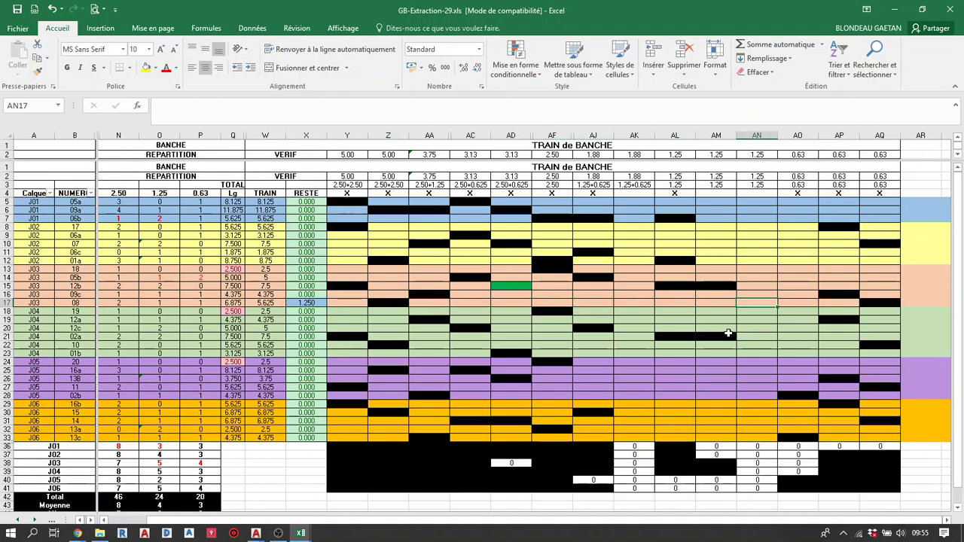
pyautogui.write('1')
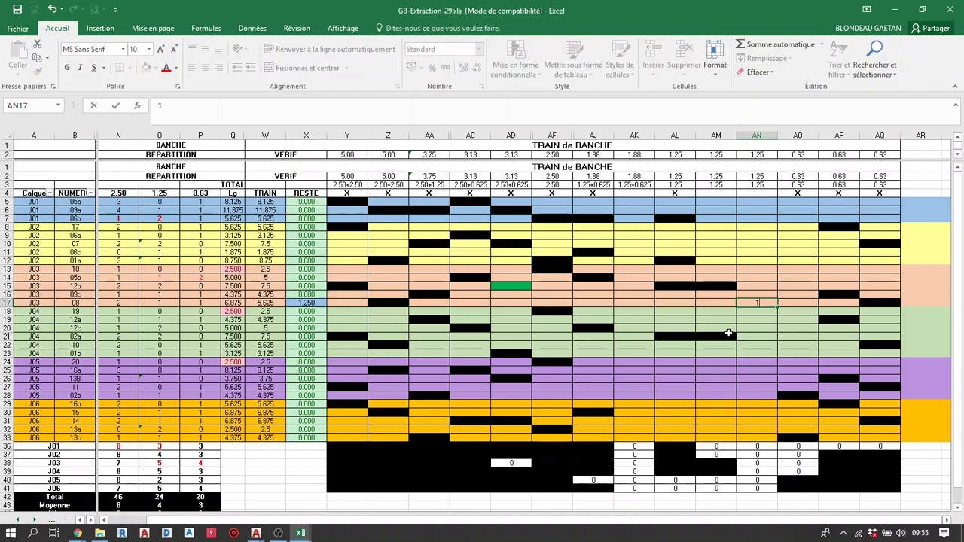
pyautogui.hotkey('ctrl', 'Return')
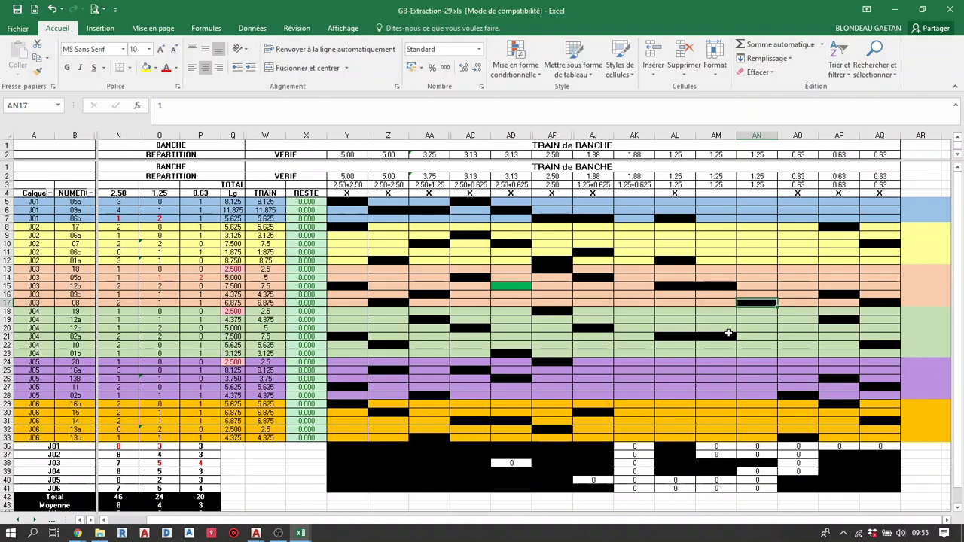
# - Clear AN17 and enter 1 in AO17 instead, leaving RESTE at 0.625
pyautogui.press('Right')
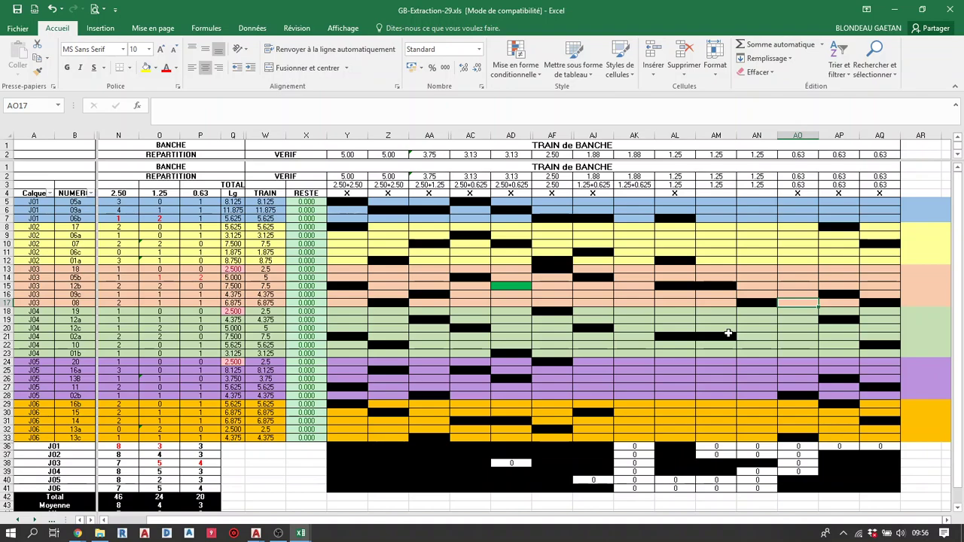
pyautogui.press('Left')
pyautogui.press('Delete')
pyautogui.press('Right')
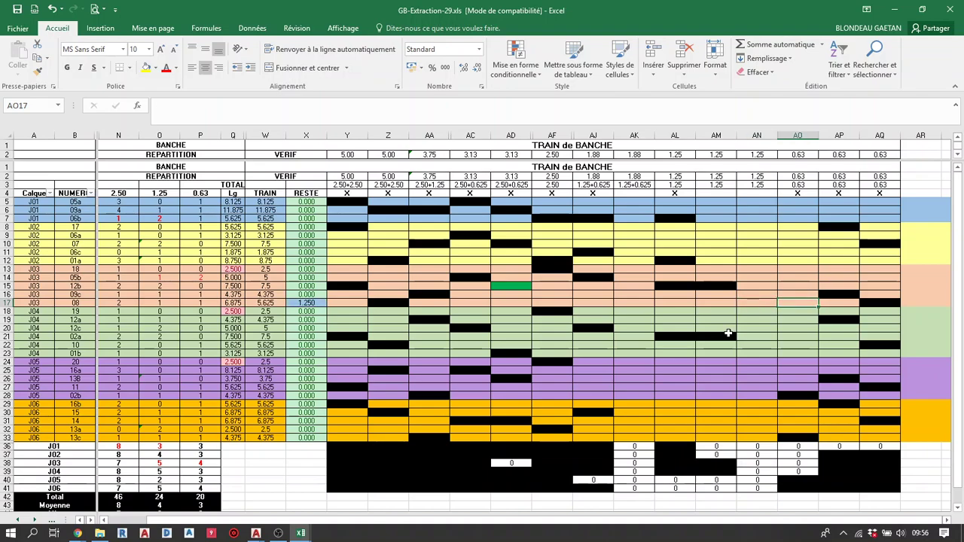
pyautogui.write('1')
pyautogui.press('Left')
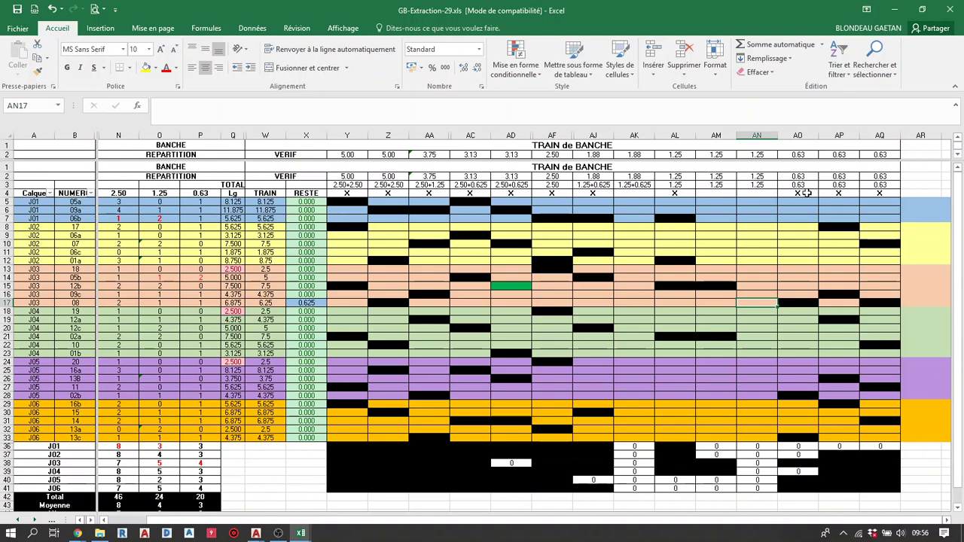
# - Set AN2 to =AO2 and AN3 to =AN2 so column AN becomes a 0.63 panel
pyautogui.click(772, 185)
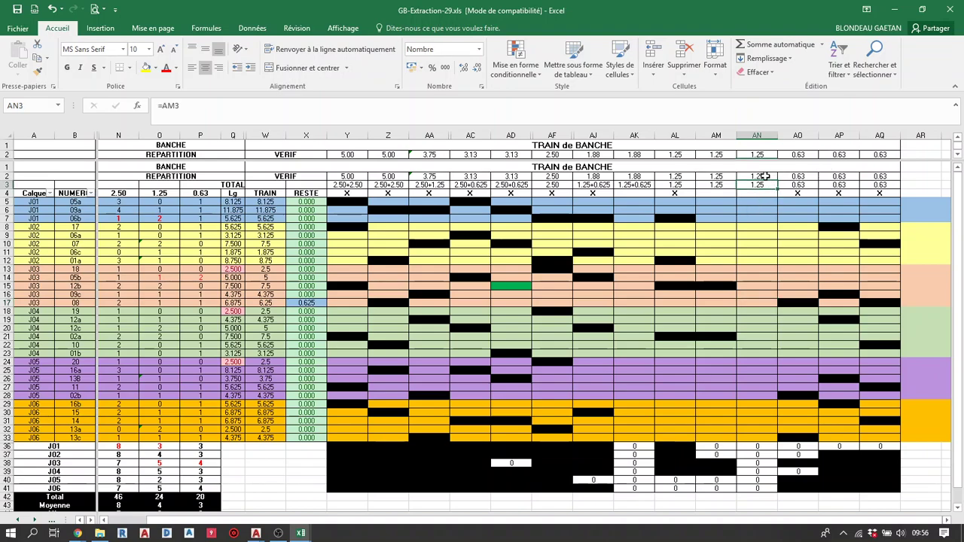
pyautogui.click(765, 176)
pyautogui.write('=')
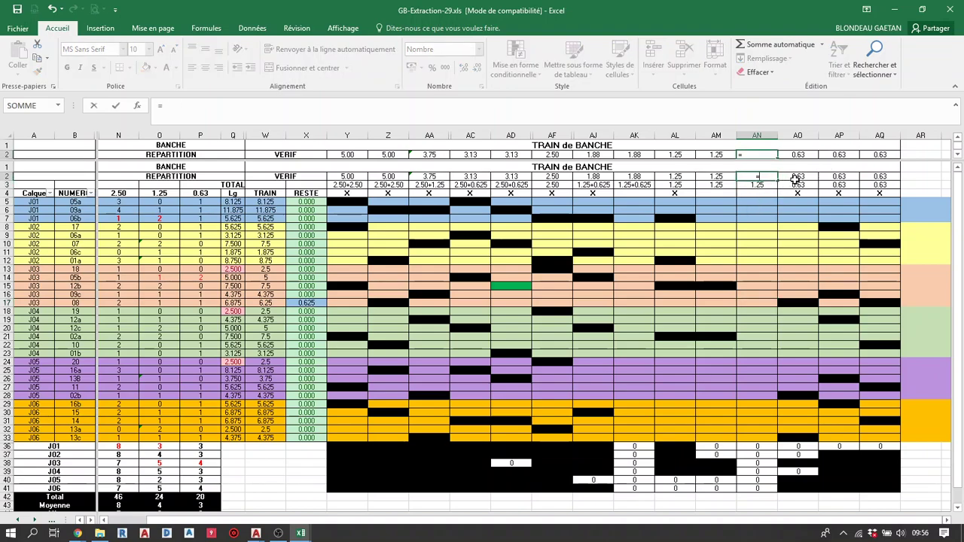
pyautogui.click(797, 176)
pyautogui.press('Return')
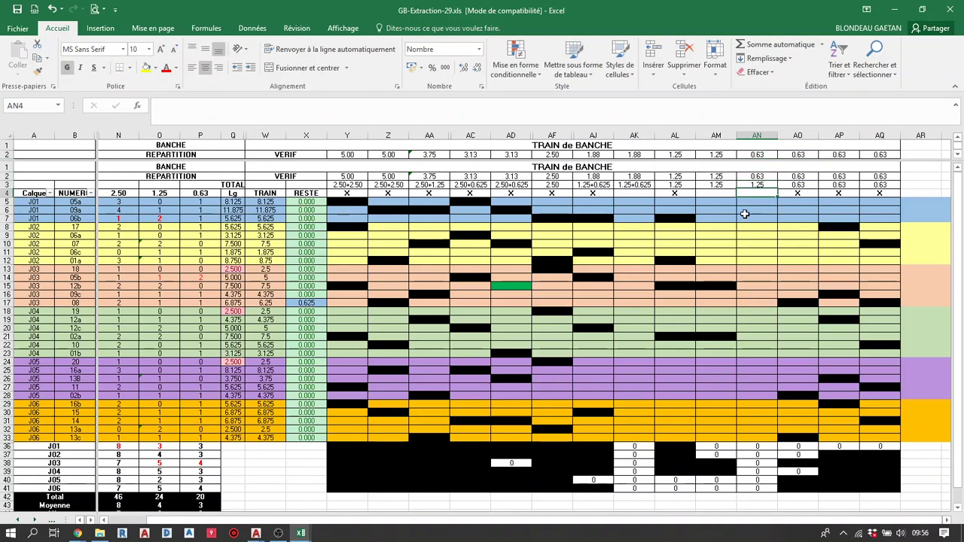
pyautogui.write('=')
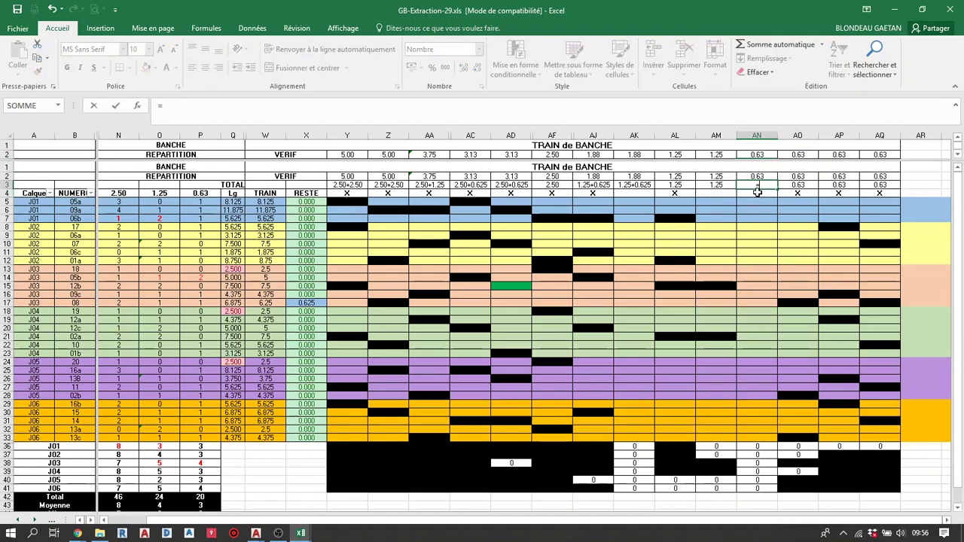
pyautogui.press('Up')
pyautogui.press('Return')
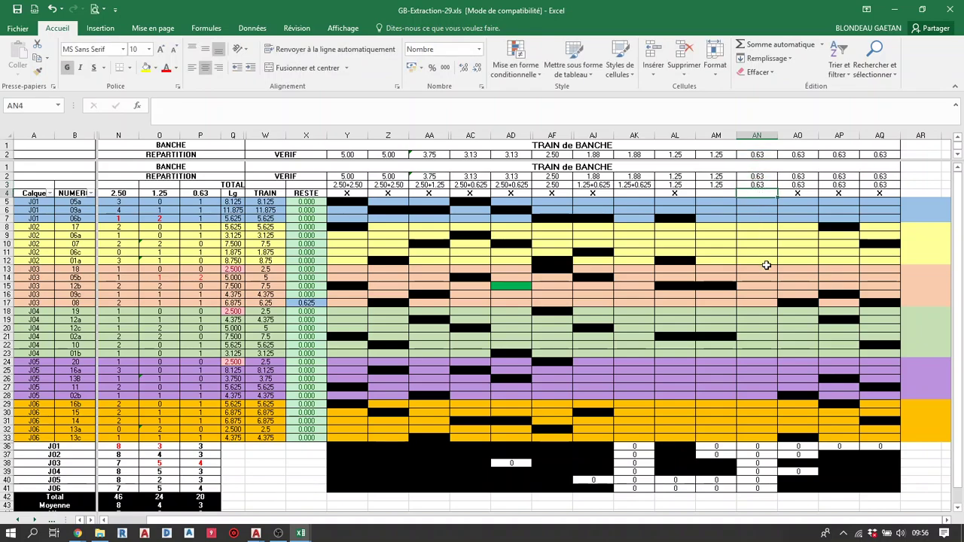
# - Enter 1 in AN17 to assign the 0.63 panel to row 17
pyautogui.click(765, 304)
pyautogui.write('1')
pyautogui.click(764, 304)
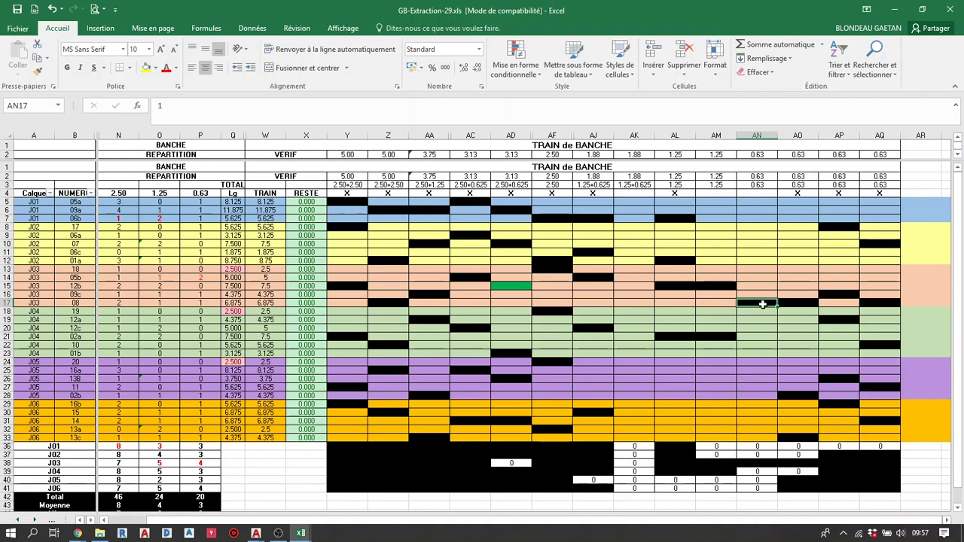
# - Hide column AK with Masquer from its header menu, then review the grid
pyautogui.rightClick(634, 135)
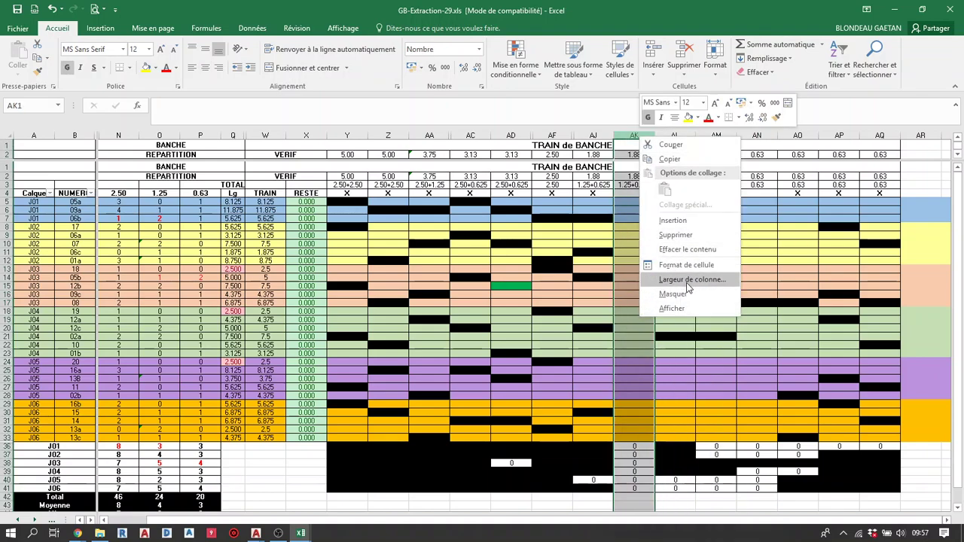
pyautogui.click(672, 294)
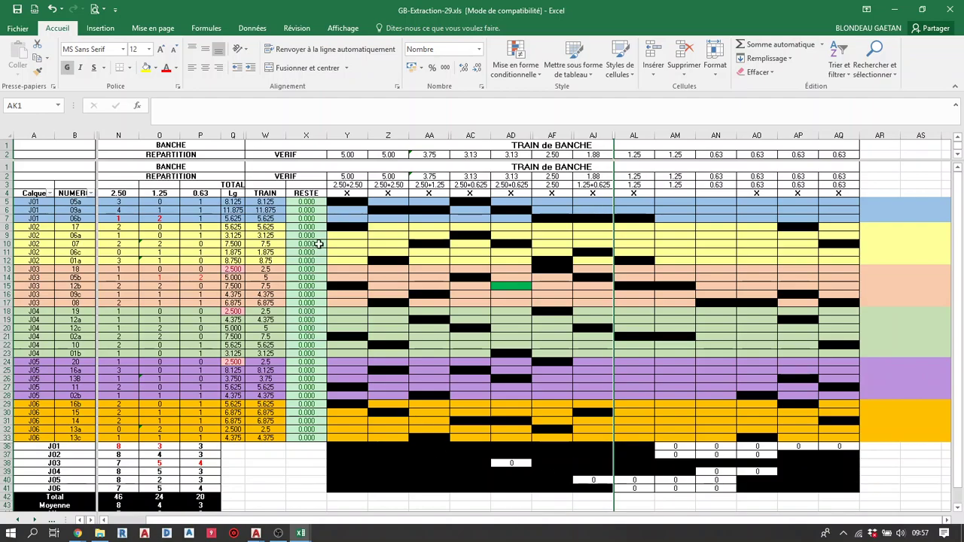
pyautogui.click(354, 199)
pyautogui.press('pagedown')
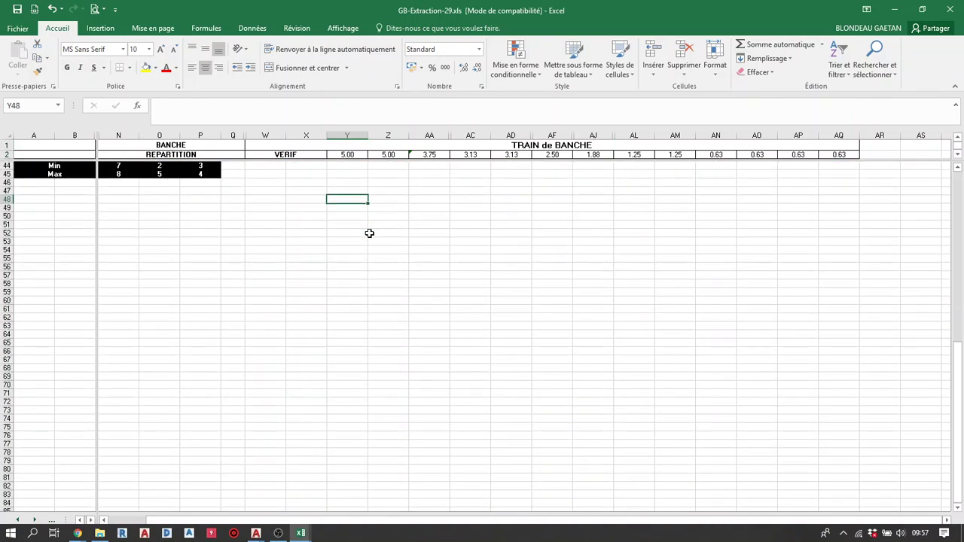
pyautogui.press('pageup')
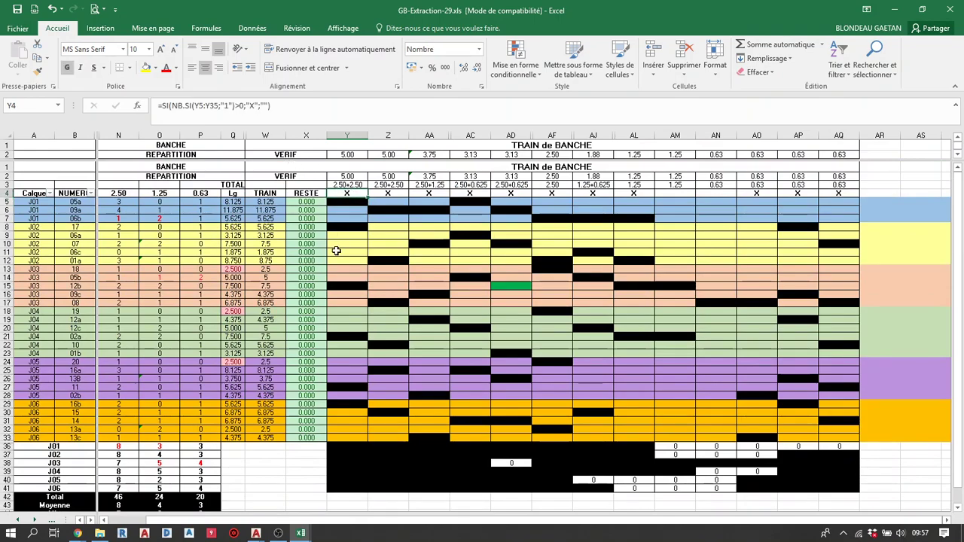
# - Enter letter labels A, B, C, D, F and H across row 4 from Y4 to AL4
pyautogui.write('A')
pyautogui.press('Tab')
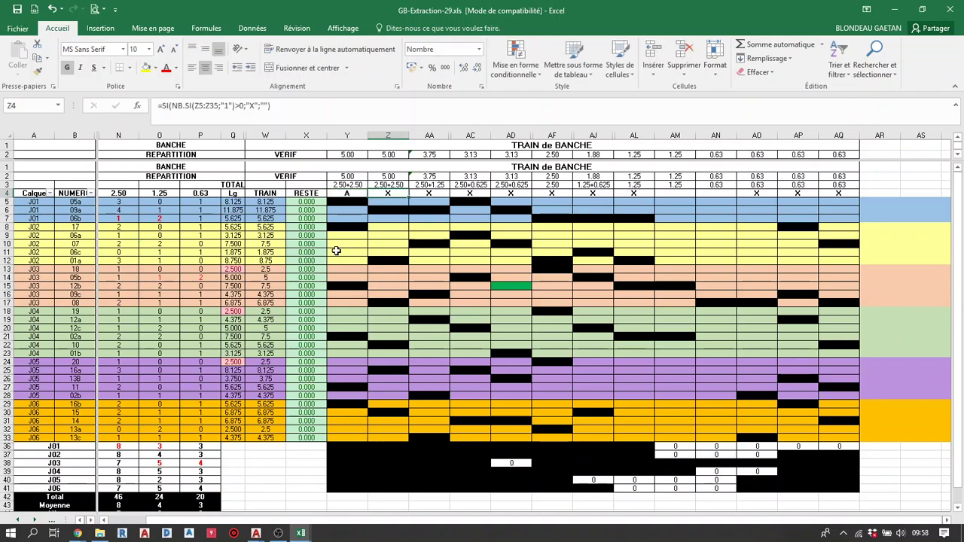
pyautogui.write('B')
pyautogui.press('Tab')
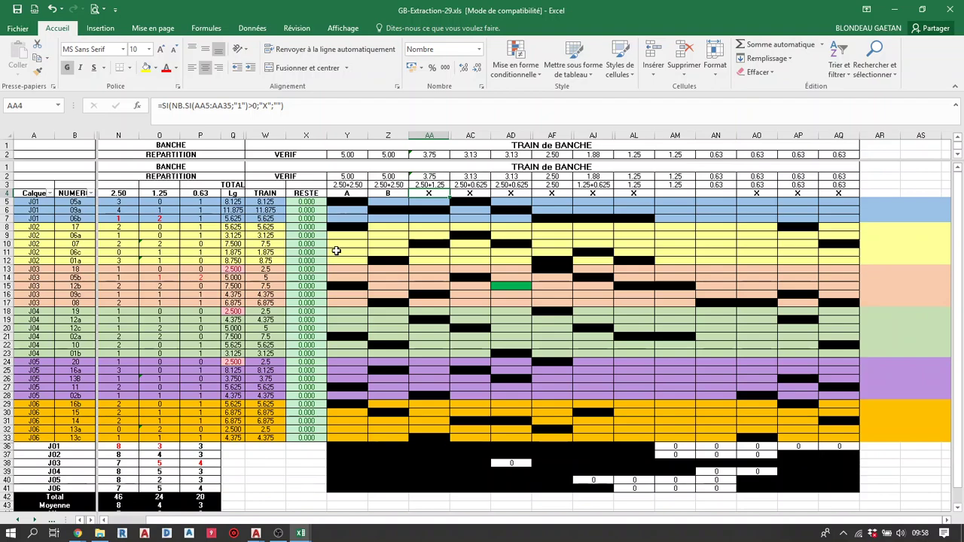
pyautogui.write('C')
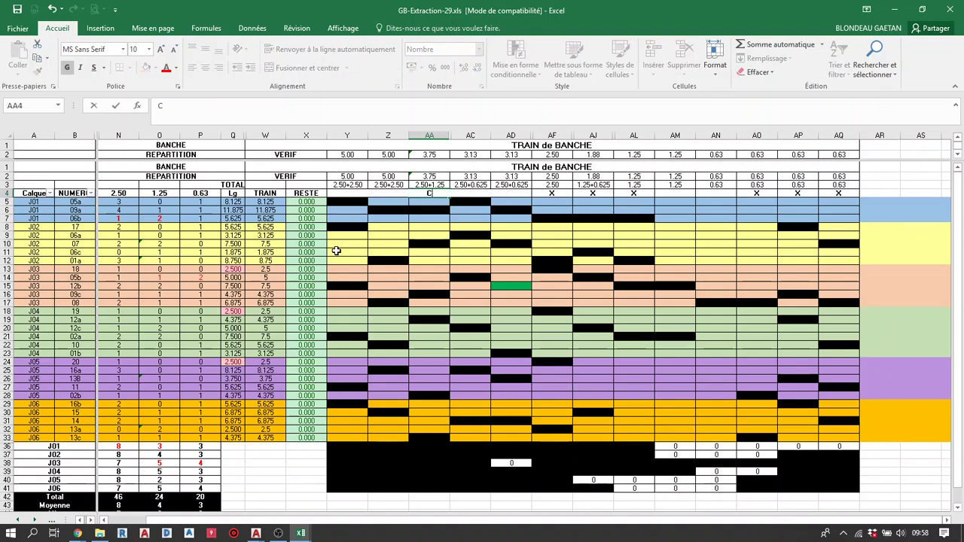
pyautogui.press('Tab')
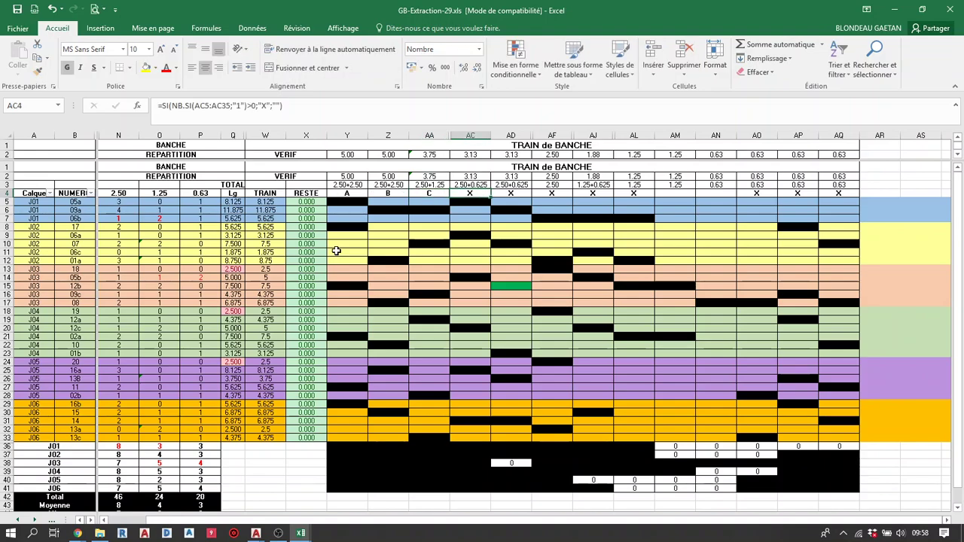
pyautogui.write('D')
pyautogui.press('Tab')
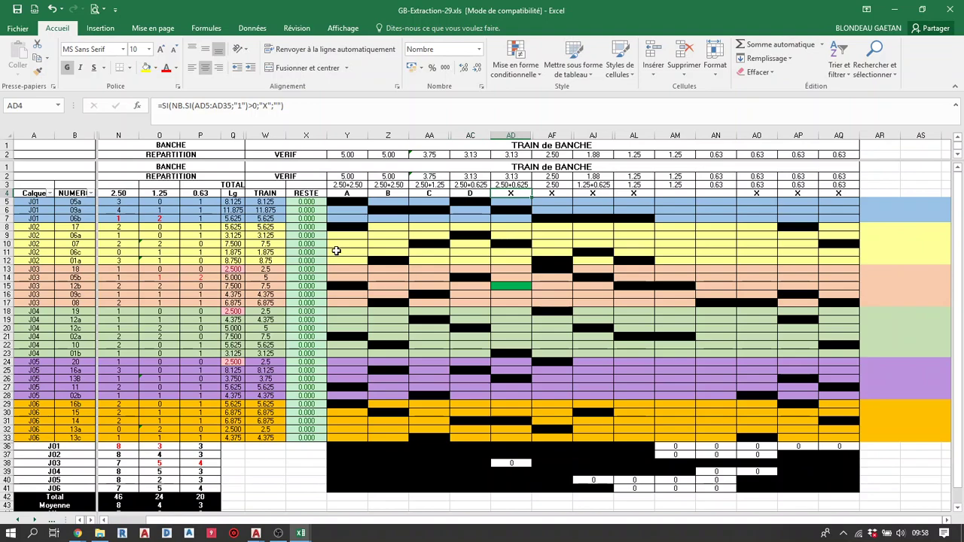
pyautogui.press('Delete')
pyautogui.press('Tab')
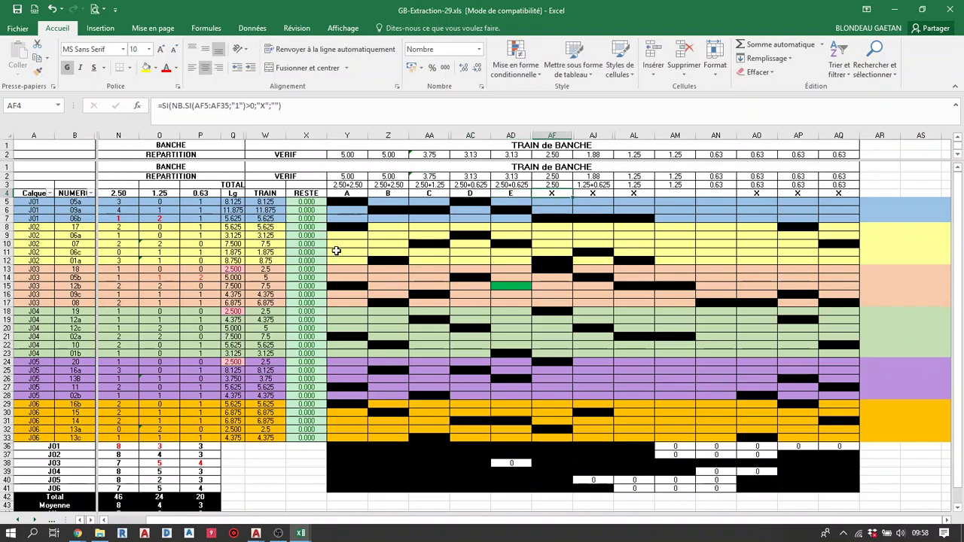
pyautogui.write('F')
pyautogui.press('Tab')
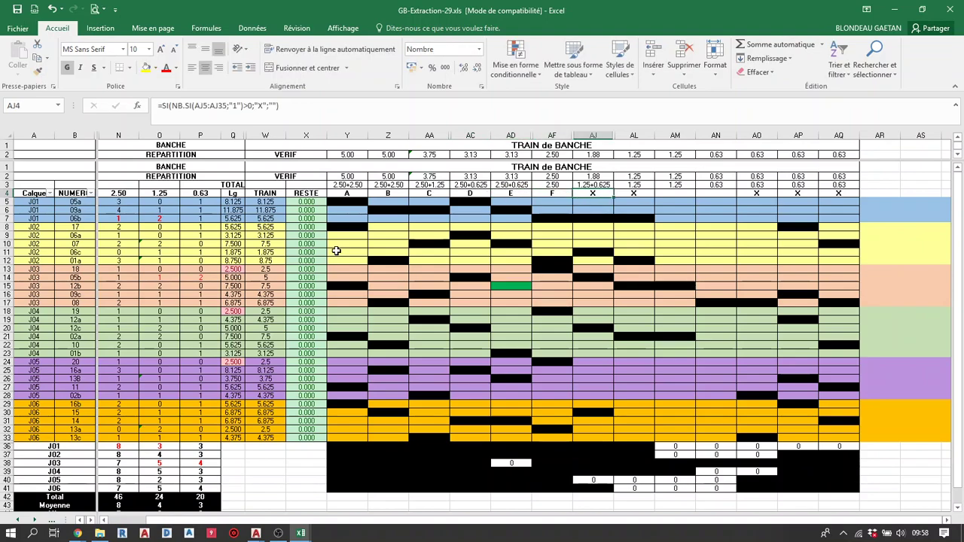
pyautogui.press('Delete')
pyautogui.press('Tab')
pyautogui.write('H')
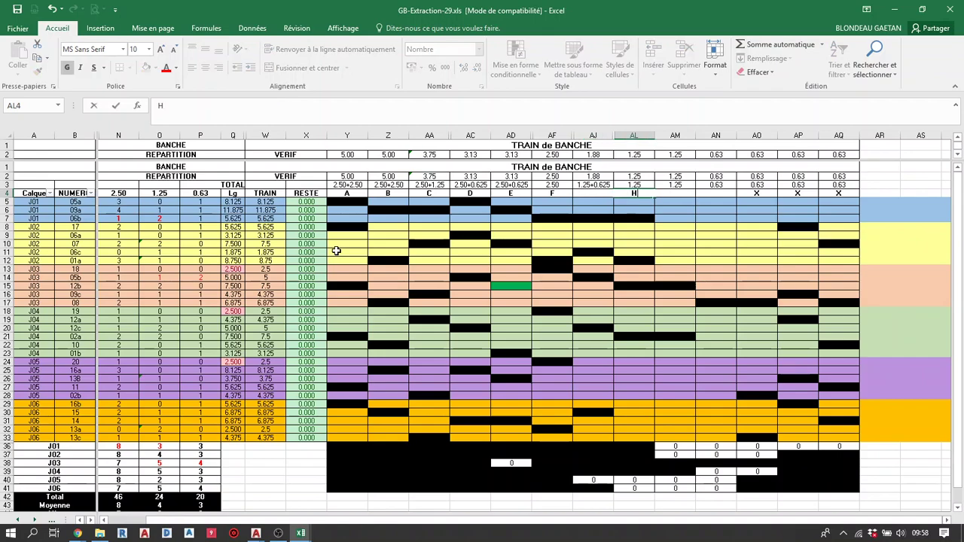
pyautogui.press('Tab')
pyautogui.press('Tab')
# - Go back along row 4 and relabel AJ4 as F
pyautogui.hotkey('shift', 'Tab')
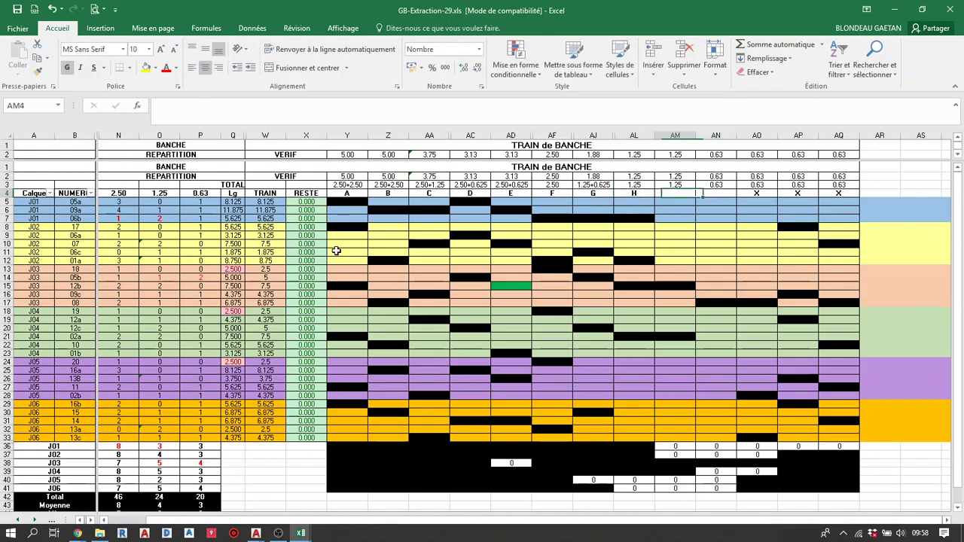
pyautogui.hotkey('shift', 'Tab')
pyautogui.hotkey('shift', 'Tab')
pyautogui.hotkey('shift', 'Tab')
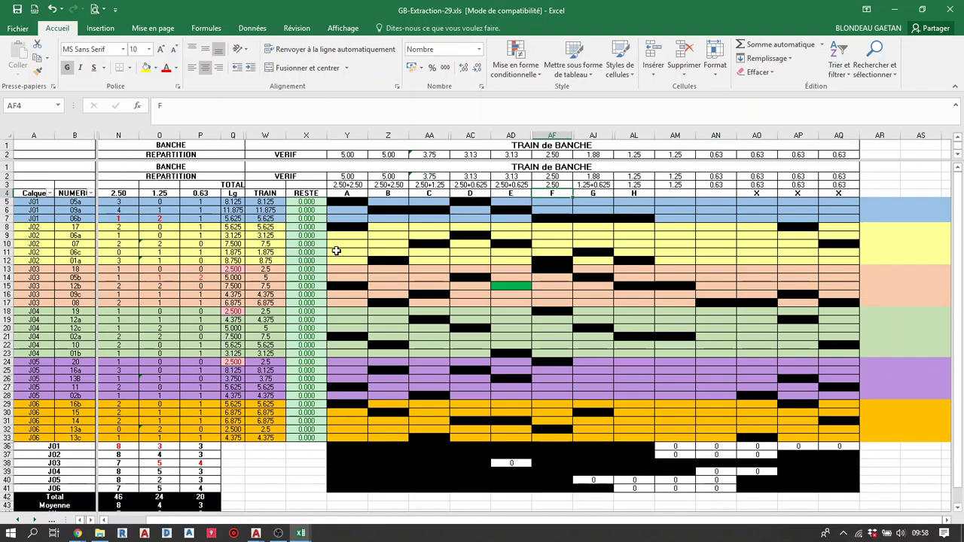
pyautogui.press('Tab')
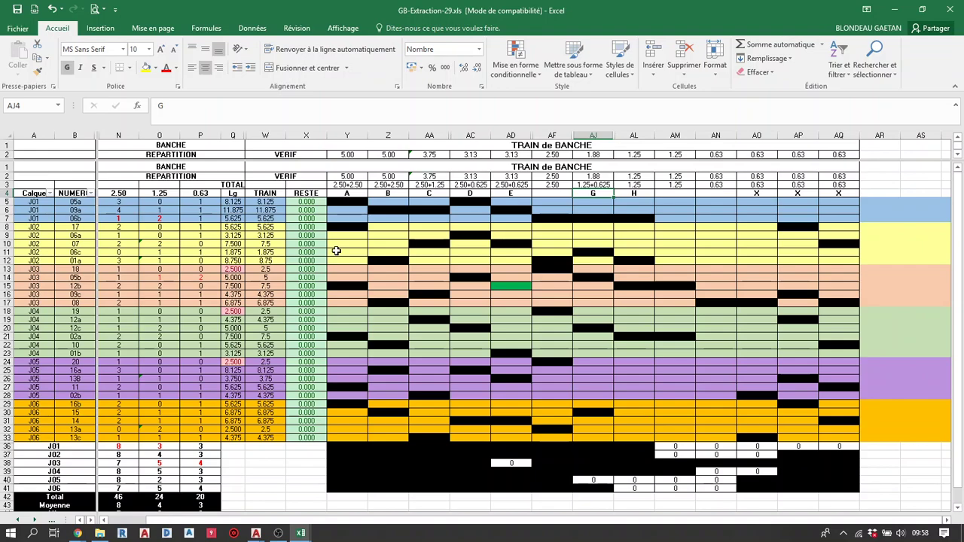
pyautogui.write('F')
pyautogui.press('Tab')
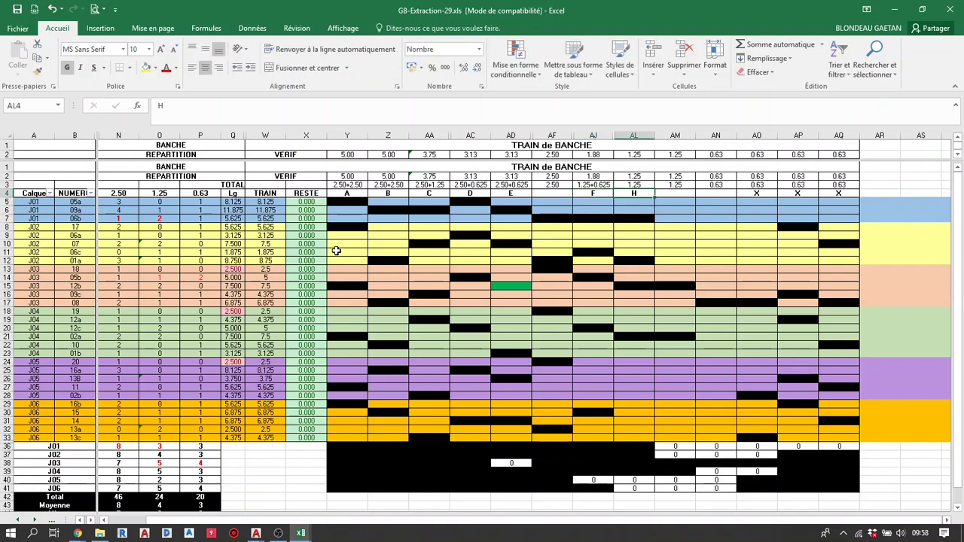
pyautogui.press('Tab')
pyautogui.press('Tab')
pyautogui.press('Tab')
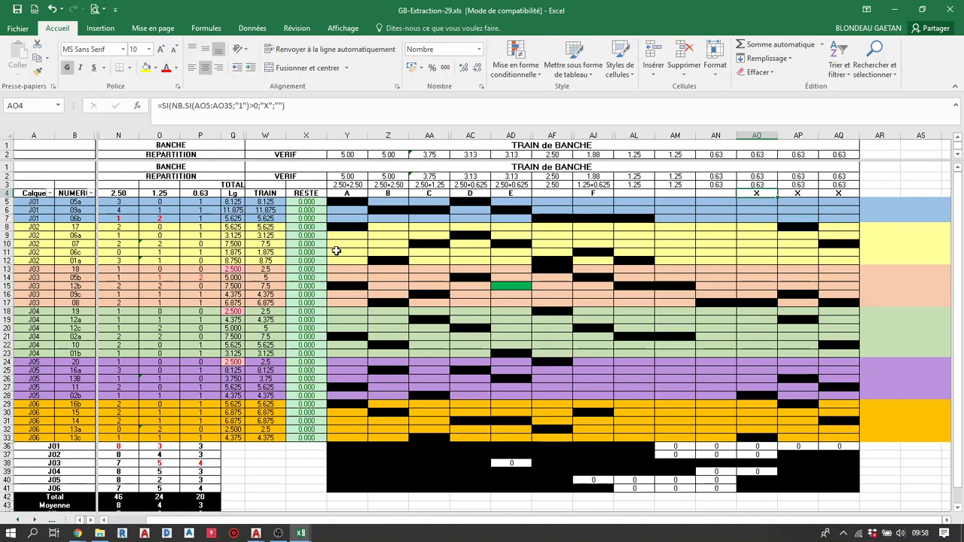
pyautogui.press('Left')
pyautogui.press('Left')
pyautogui.press('Left')
pyautogui.press('Left')
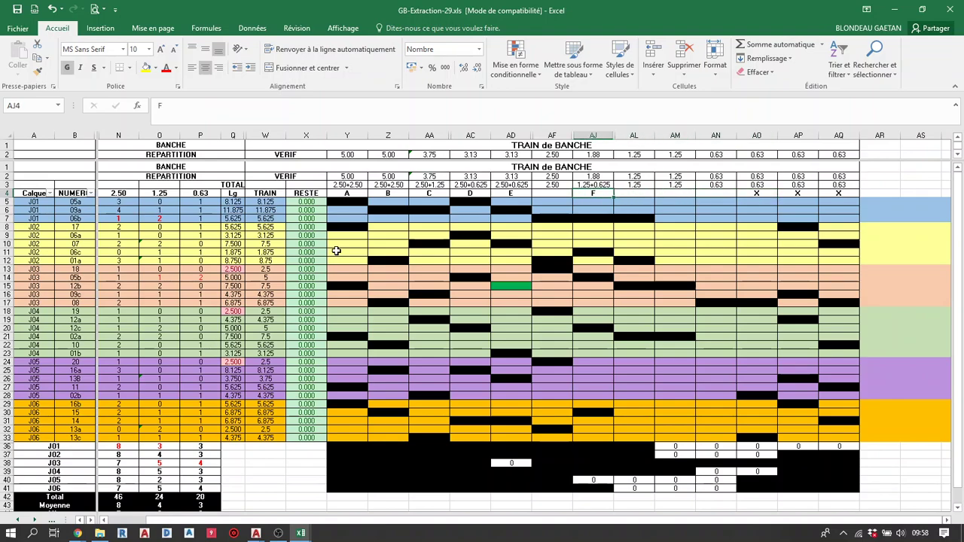
pyautogui.press('Left')
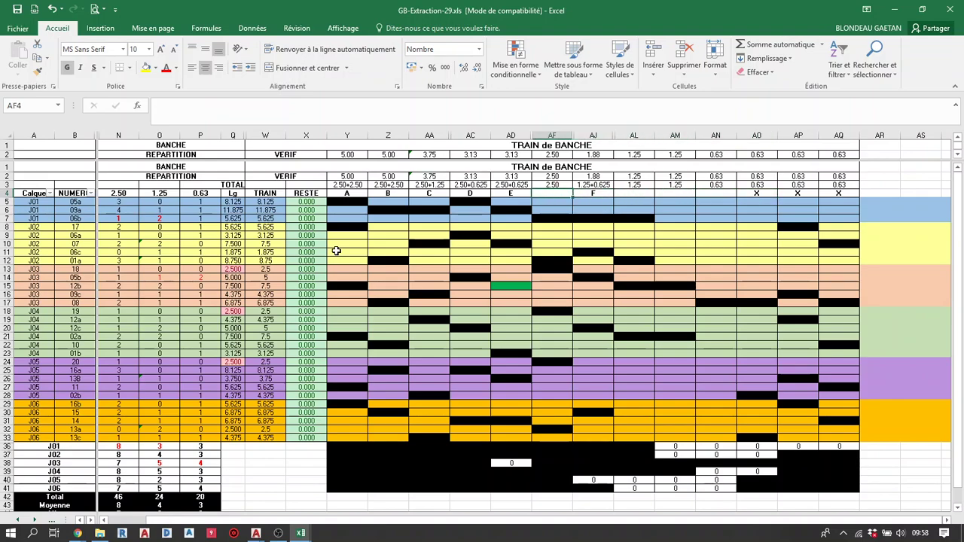